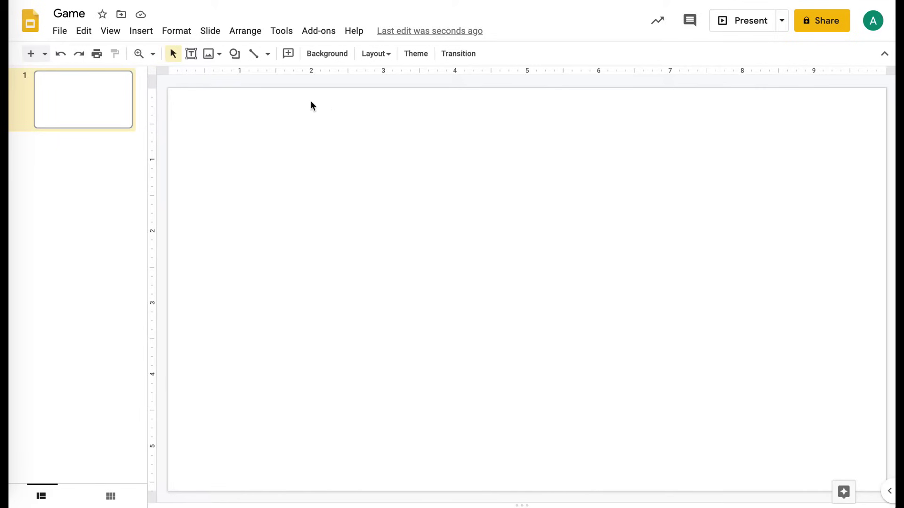
Open the theme master editor with Slide > Edit master and view the Title slide layout.
left_click(211, 34)
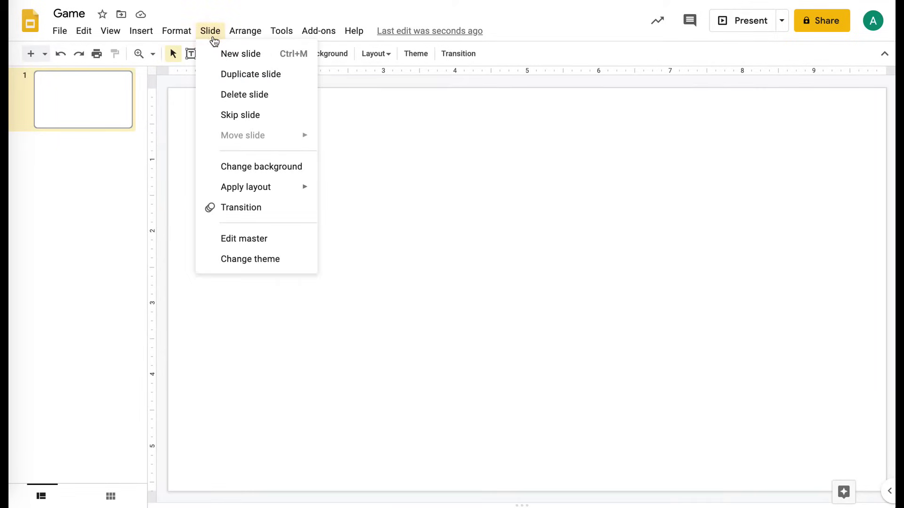
left_click(244, 240)
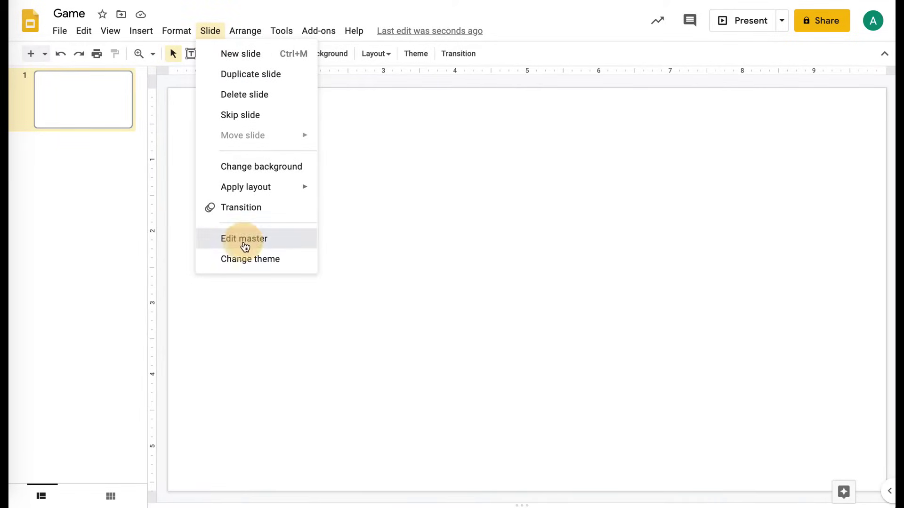
scroll(187, 228, "down", 3)
scroll(188, 229, "up", 3)
left_click(189, 202)
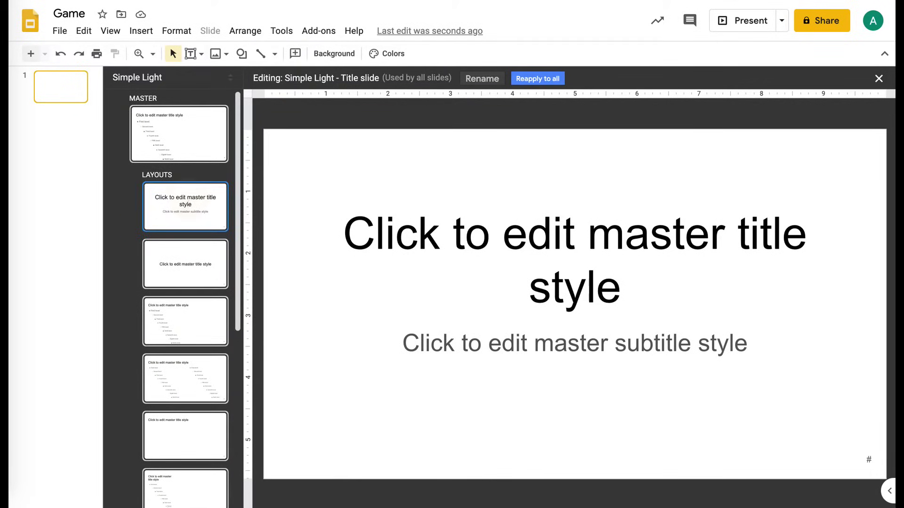
Delete Section header, Title and body and the other extra layouts, keeping Title slide and Blank.
left_click(181, 263)
key("Delete")
left_click(177, 268)
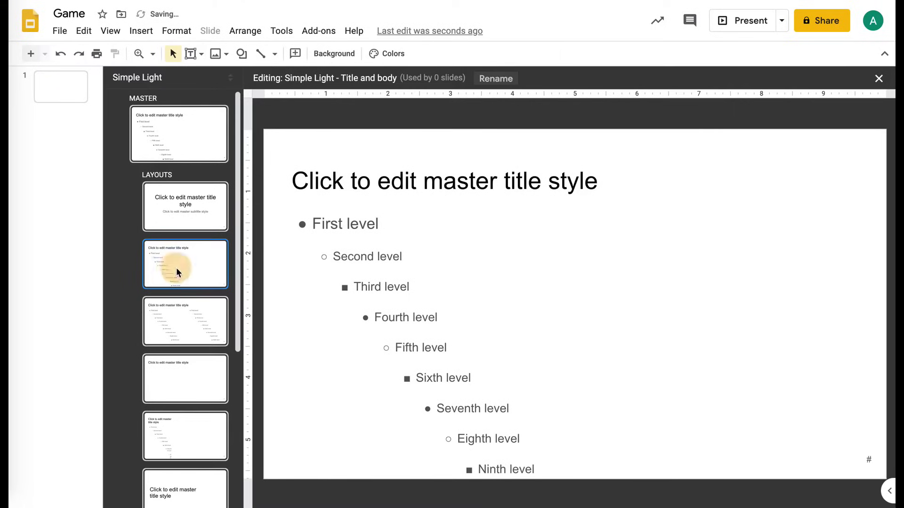
key("Delete")
key("Delete")
key("Delete")
key("Delete")
key("Delete")
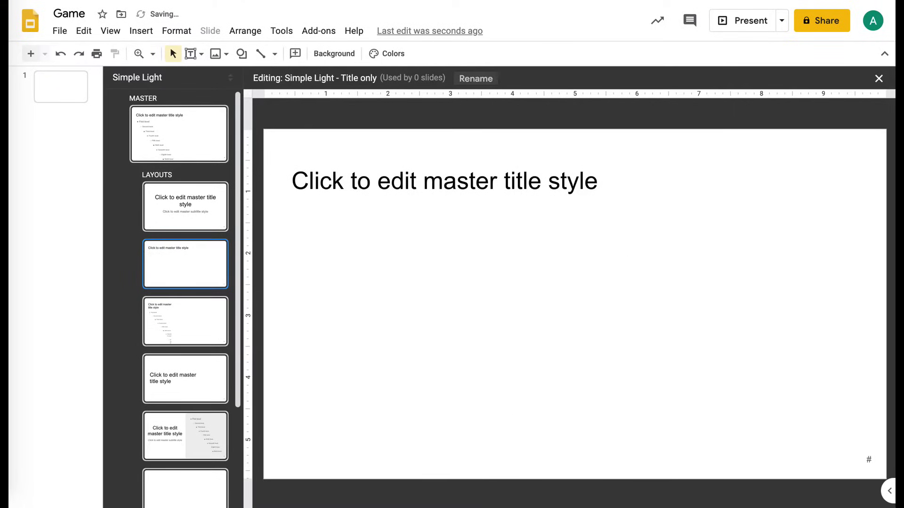
key("Delete")
key("Delete")
key("Delete")
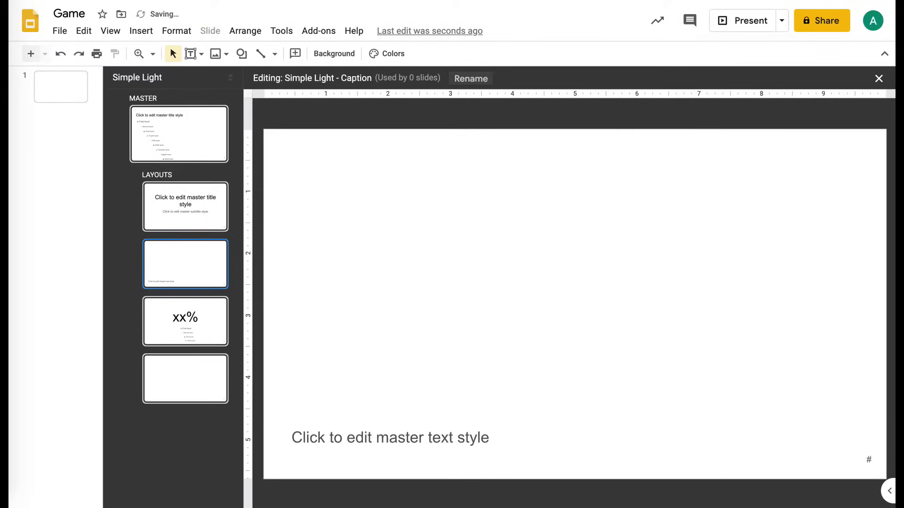
left_click(171, 206)
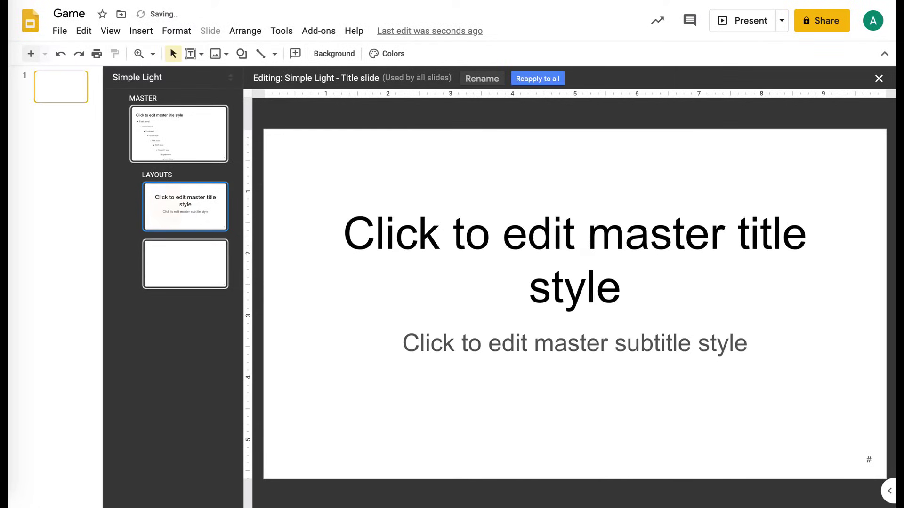
Rename the Blank layout to 'Intro Slide'.
left_click(186, 285)
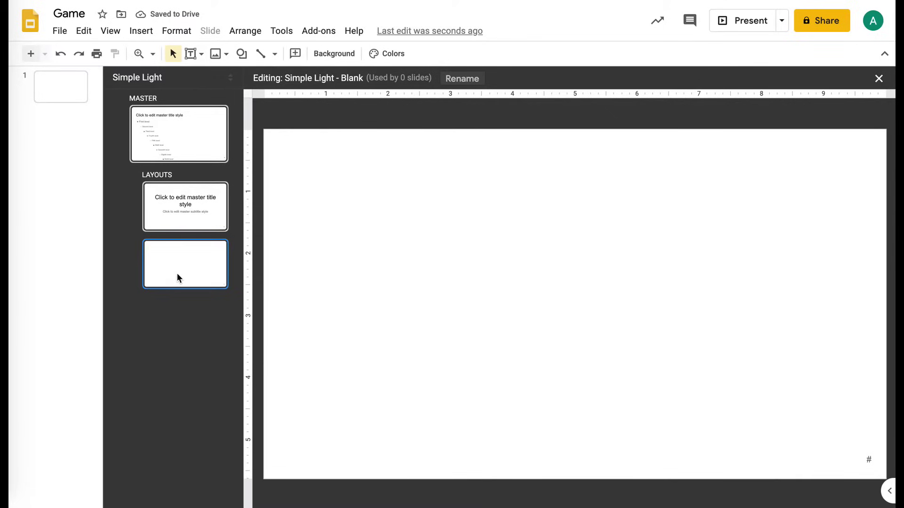
left_click(463, 80)
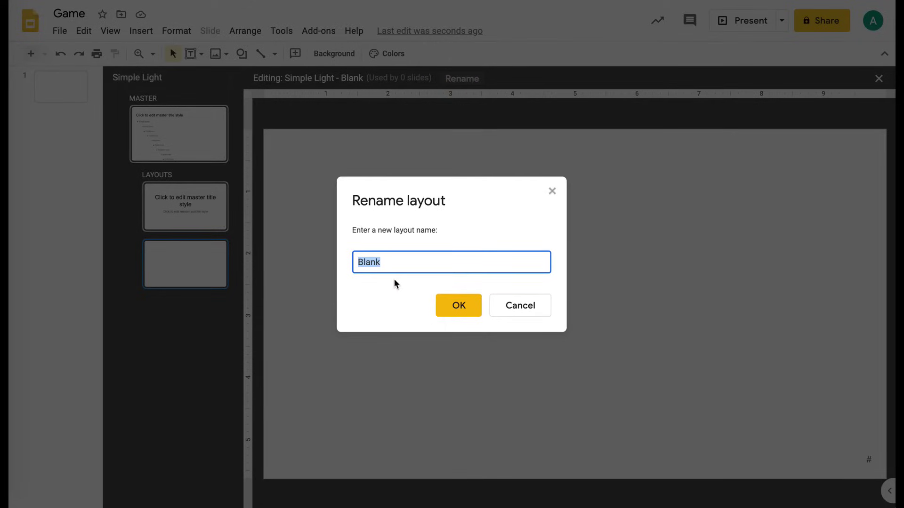
type("Intro Slide")
left_click(459, 305)
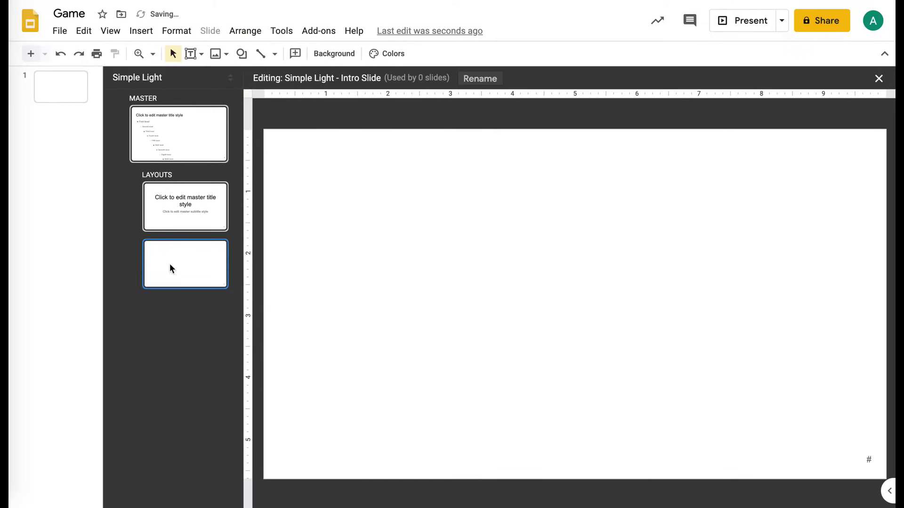
Duplicate the Intro Slide layout and name the copy 'Question Slide'.
key("ctrl+d")
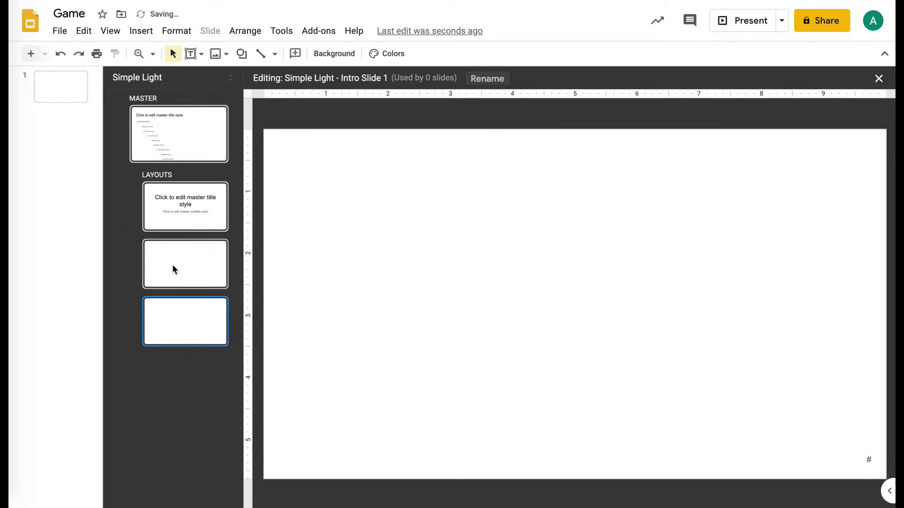
left_click(476, 81)
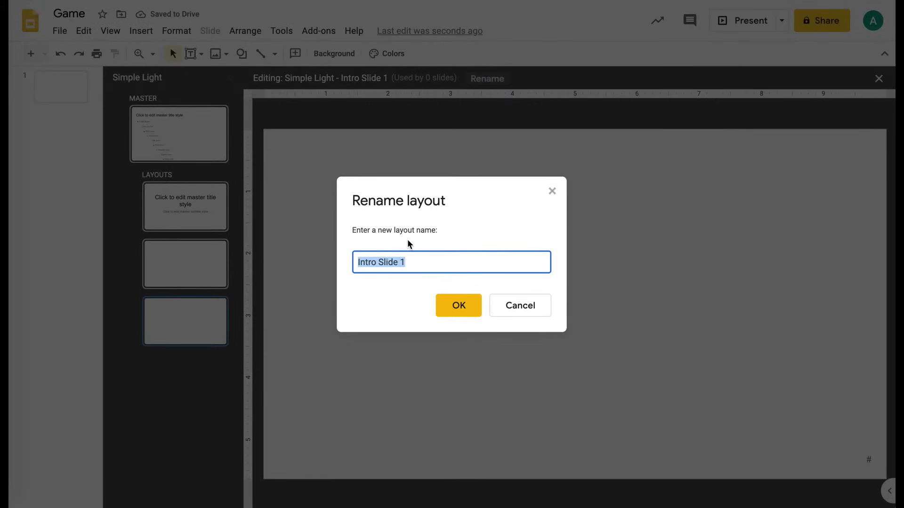
type("Problem Object Slide")
double_click(406, 262)
key("BackSpace")
double_click(378, 263)
type("Question")
left_click(463, 308)
Add two more duplicate layouts named 'Correct Slide' and 'Incorrect Slide'.
key("ctrl+d")
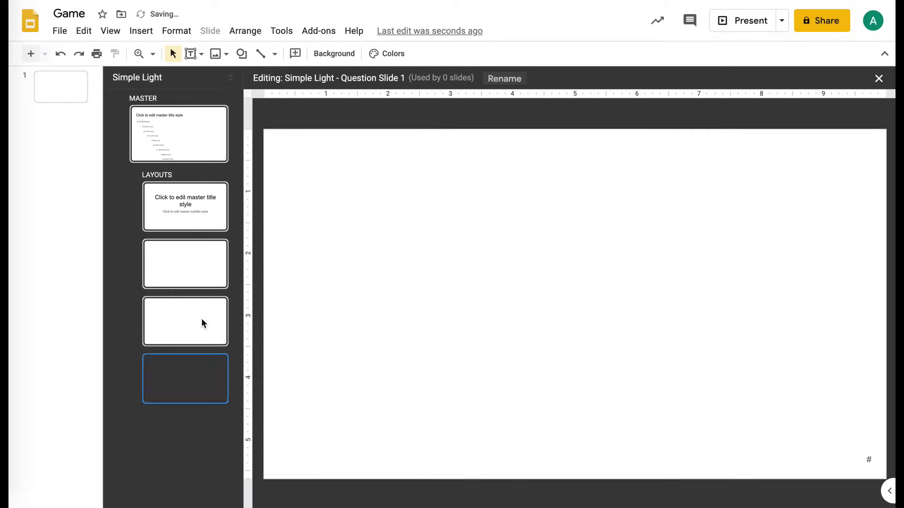
left_click(504, 78)
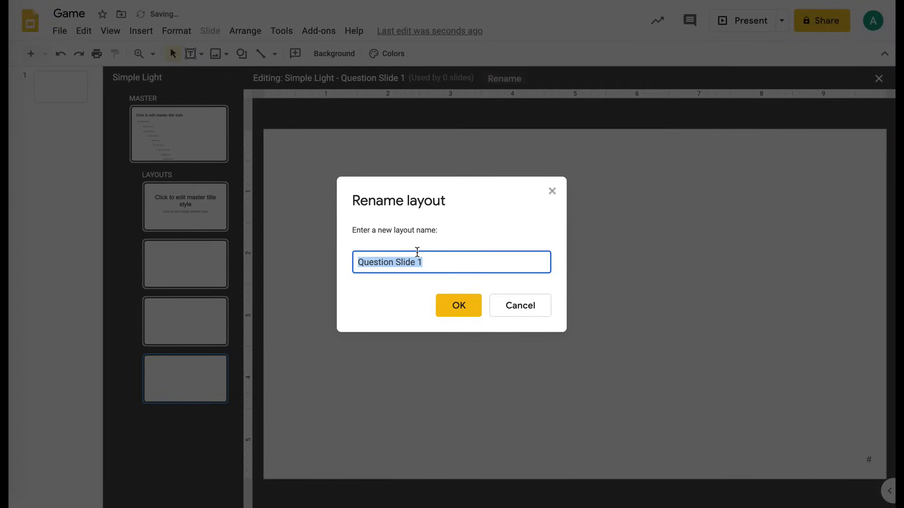
type("Correct Slide")
left_click(454, 316)
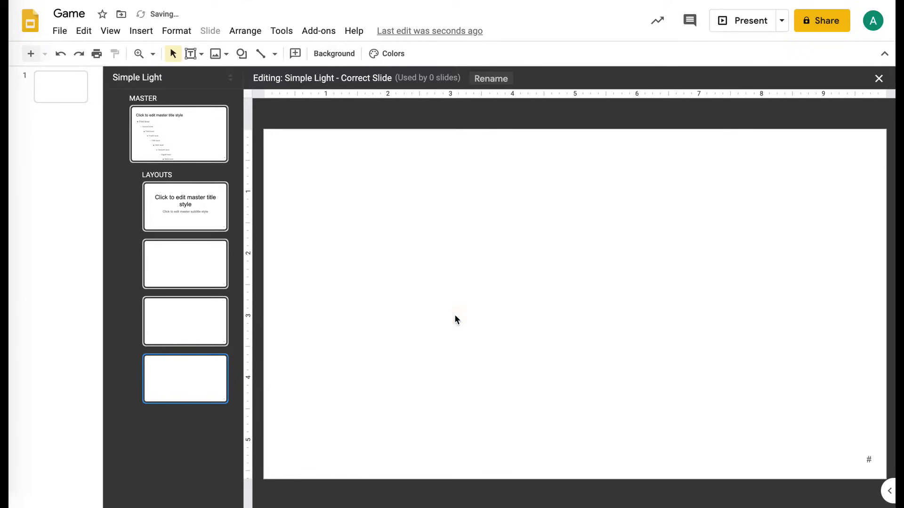
key("ctrl+d")
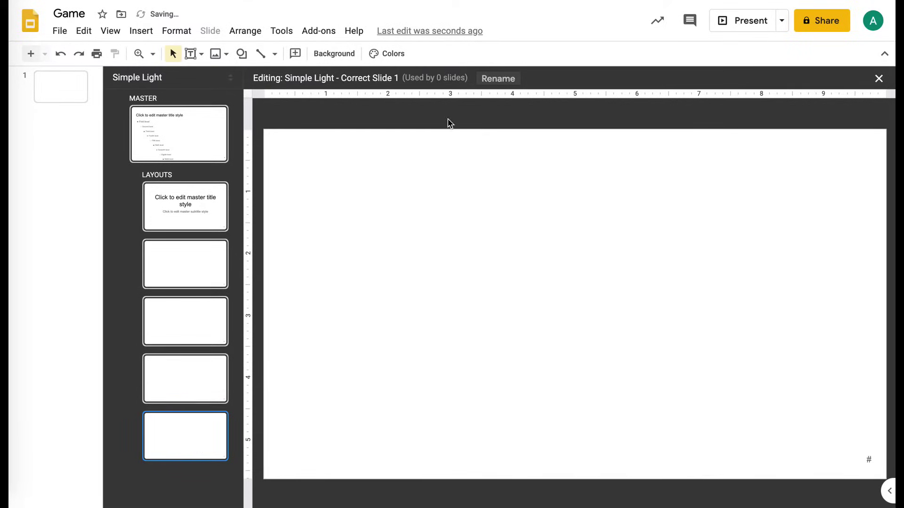
left_click(495, 78)
type("Incorrect Slide")
left_click(458, 307)
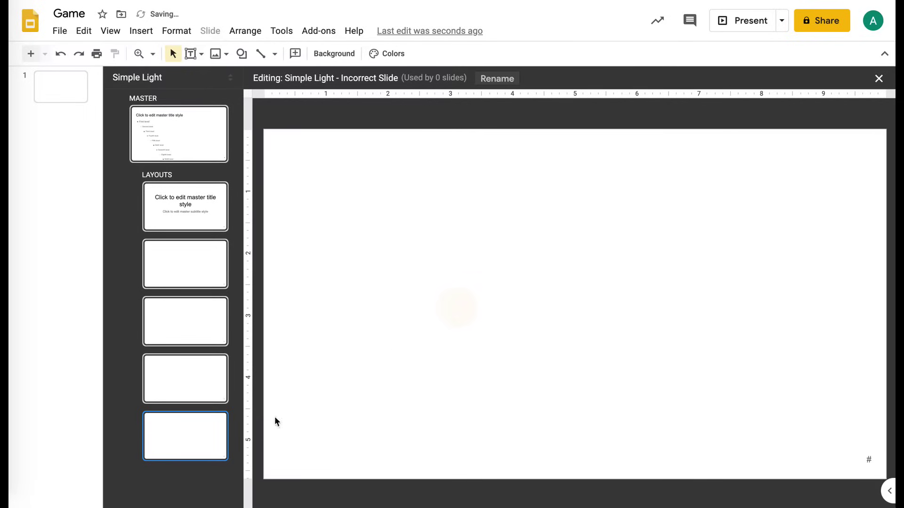
Duplicate once more and name the new layout 'Ending Slide'.
key("ctrl+d")
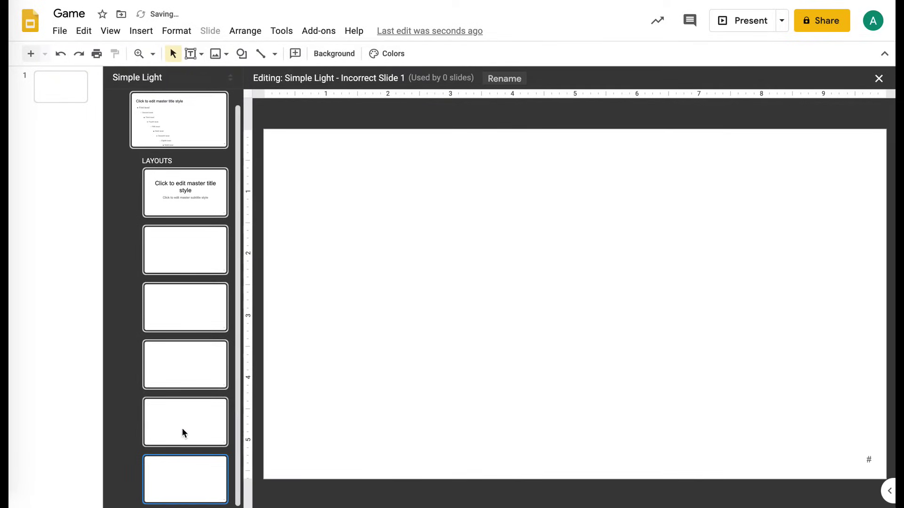
left_click(504, 77)
type("Ending Slide")
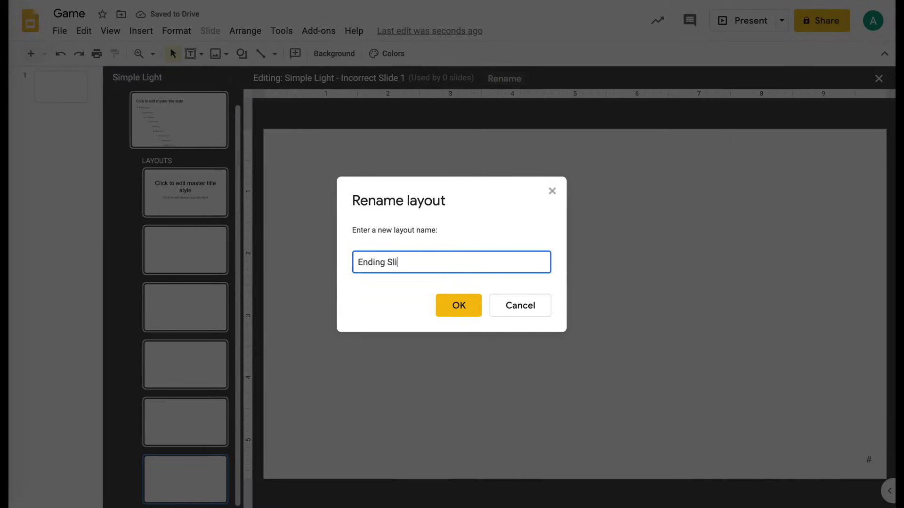
left_click(467, 307)
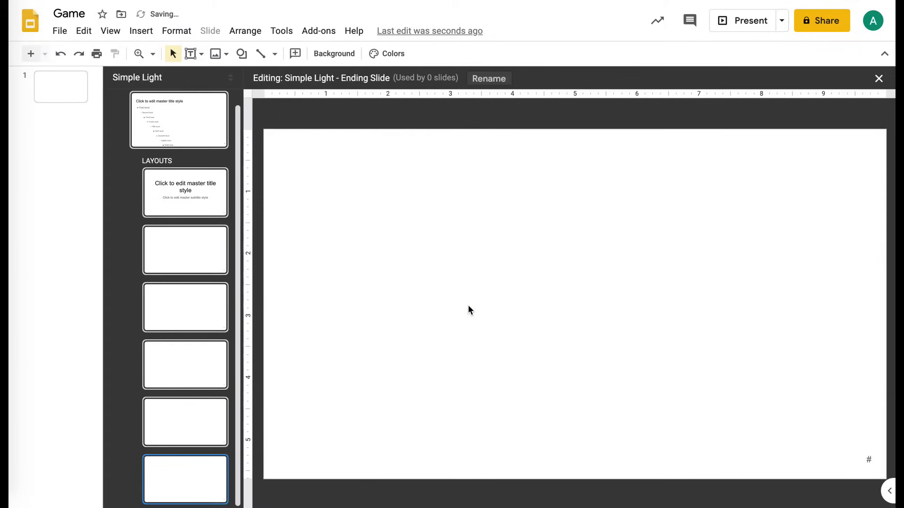
left_click(167, 210)
Set the sky-and-grass picture as the Intro Slide layout's background.
left_click(186, 265)
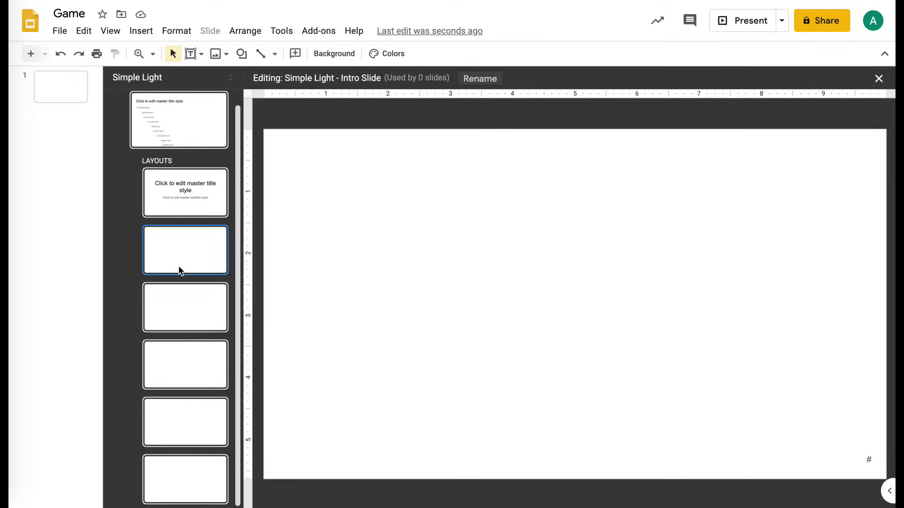
left_click(337, 53)
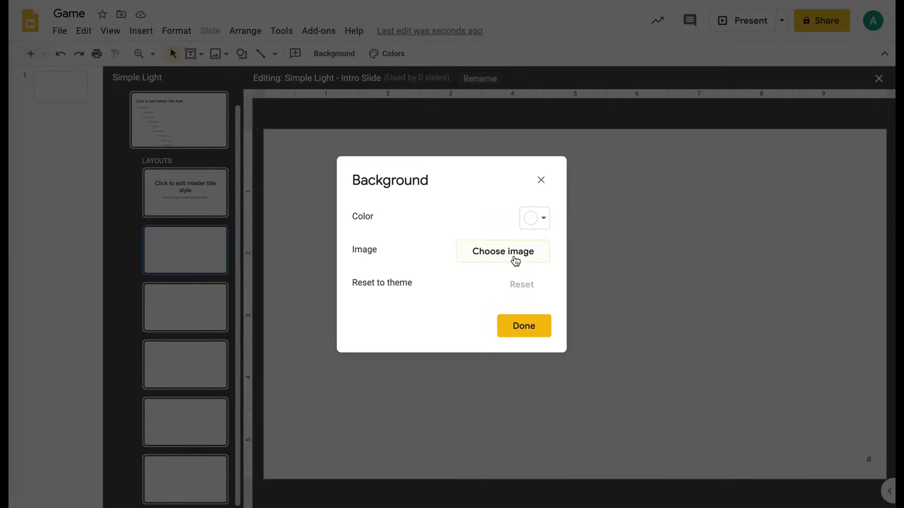
left_click(513, 256)
left_click(517, 331)
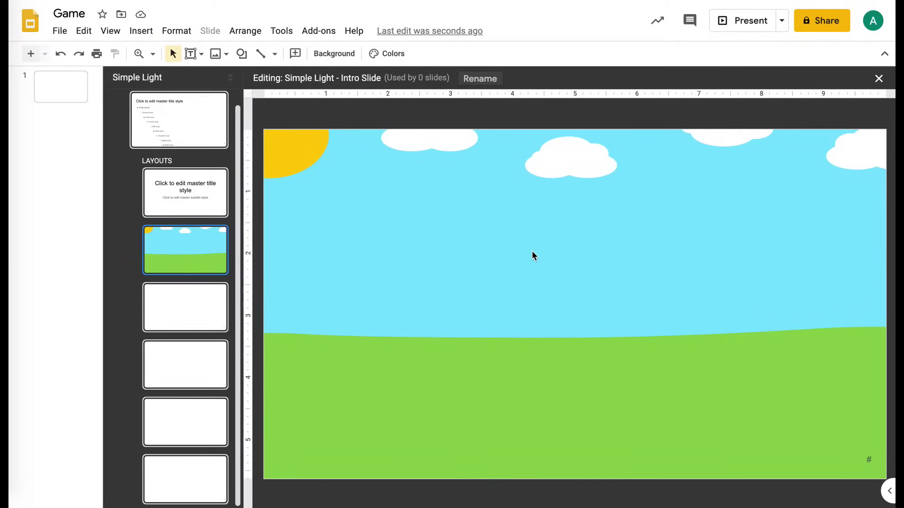
Upload background-scene1_WhimsyClips-01-01.png as the Question Slide layout's background.
left_click(182, 309)
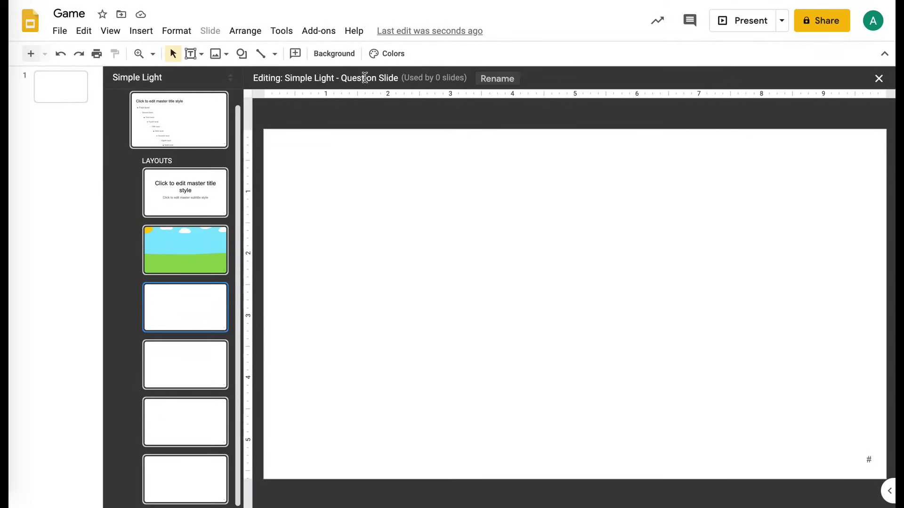
left_click(335, 54)
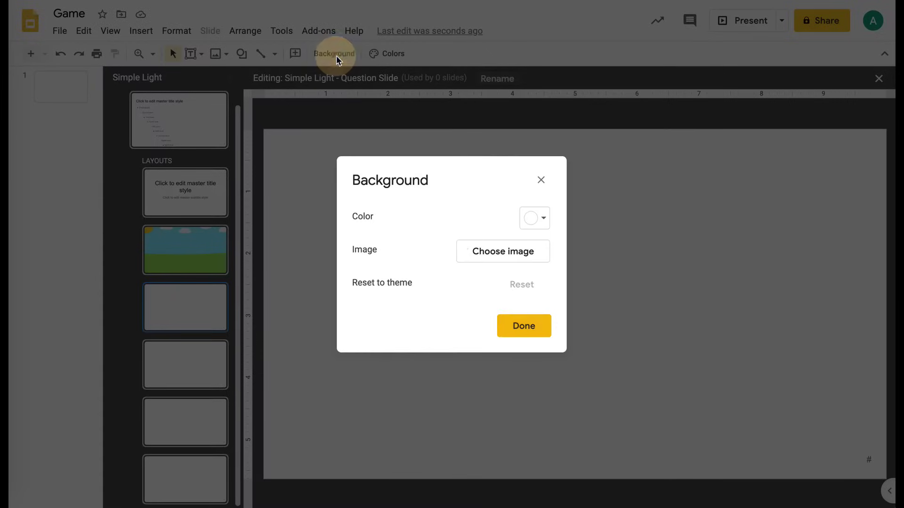
left_click(498, 254)
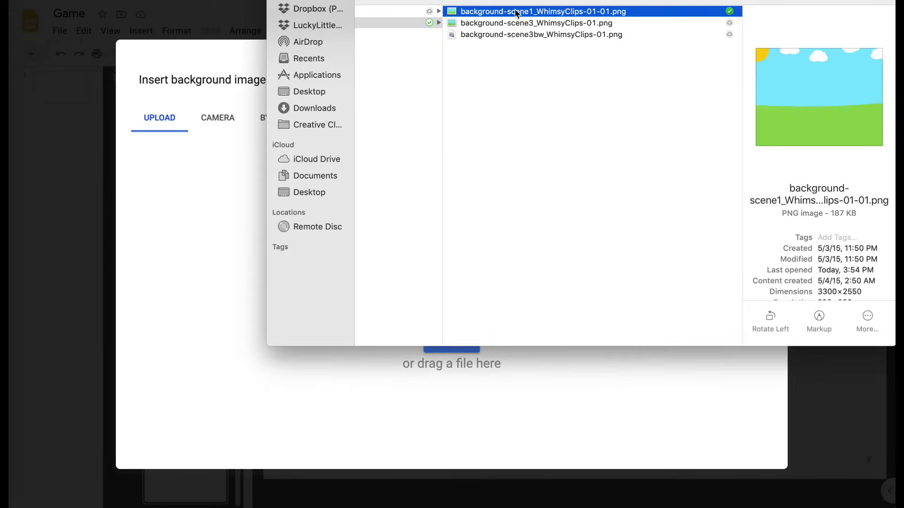
left_click_drag(515, 11, 233, 375)
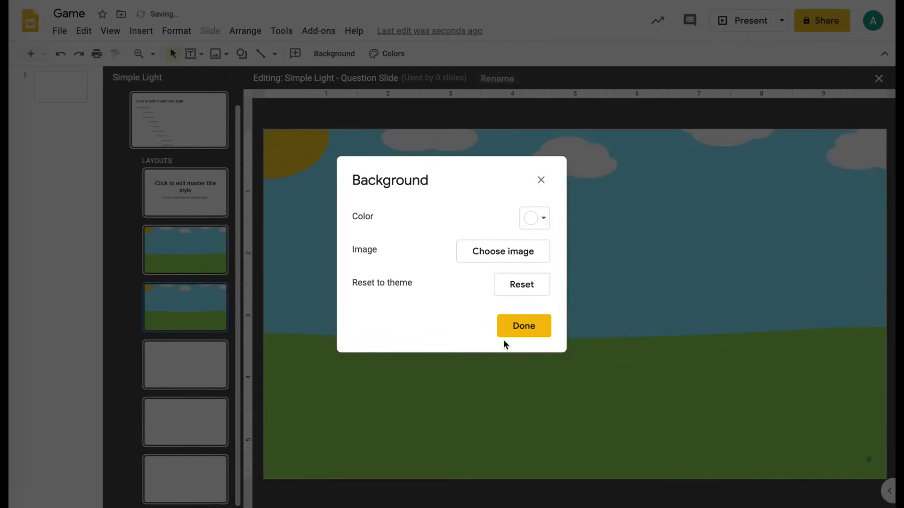
left_click(523, 324)
Start choosing a local background image for the Correct Slide layout.
left_click(184, 383)
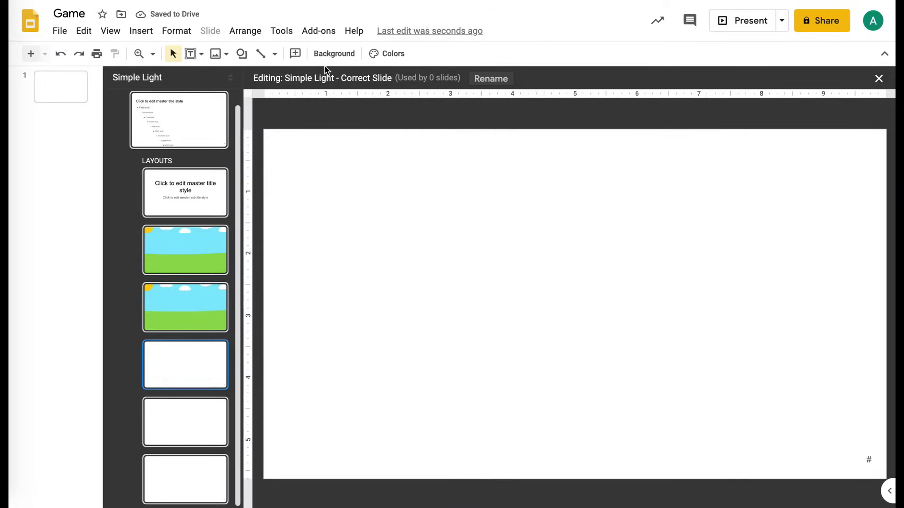
left_click(333, 48)
left_click(467, 257)
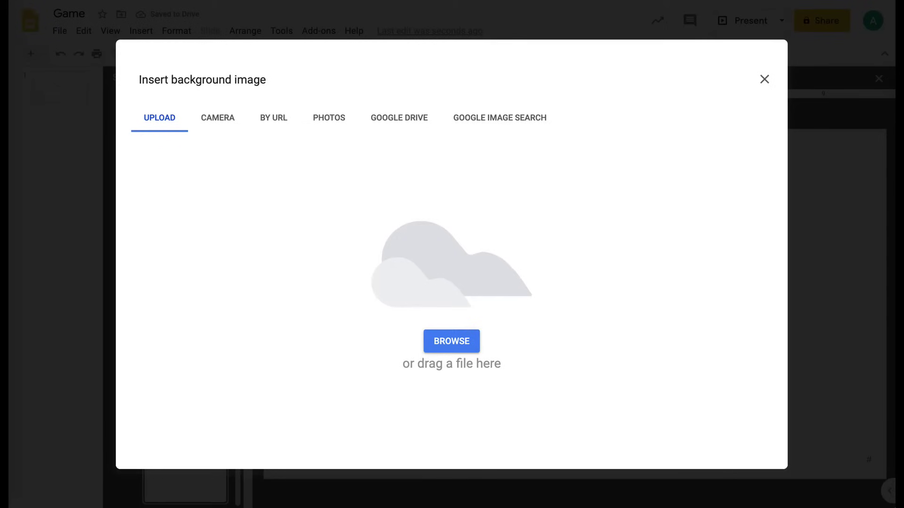
left_click(451, 341)
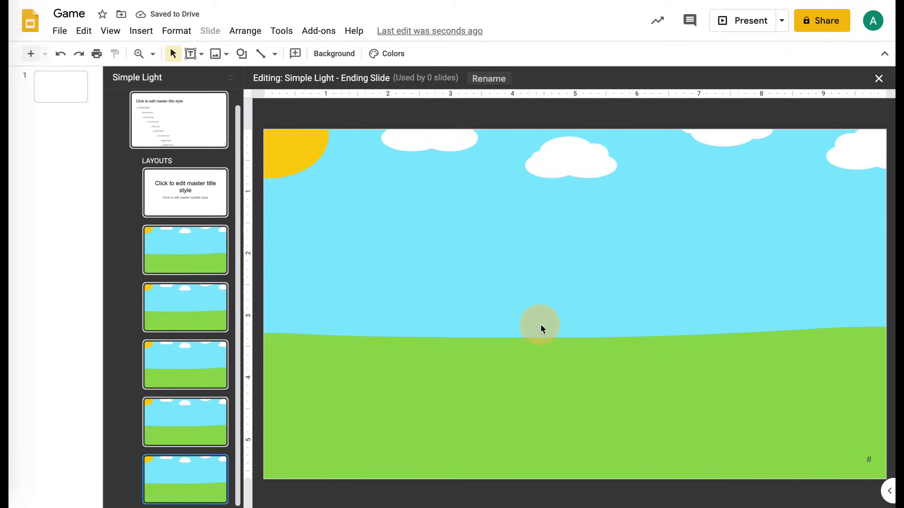
Add a text box reading 'Adding 3 Numbers' in the sky of the Intro Slide layout.
left_click(199, 263)
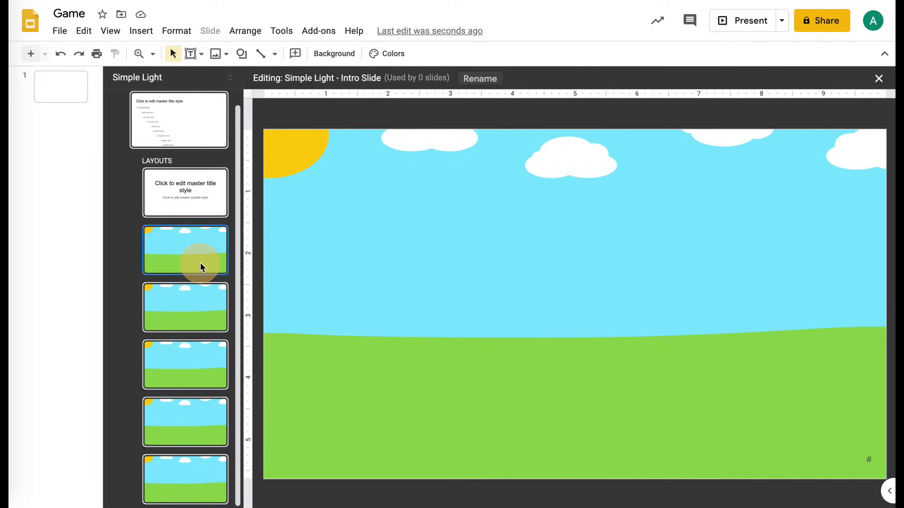
left_click(191, 54)
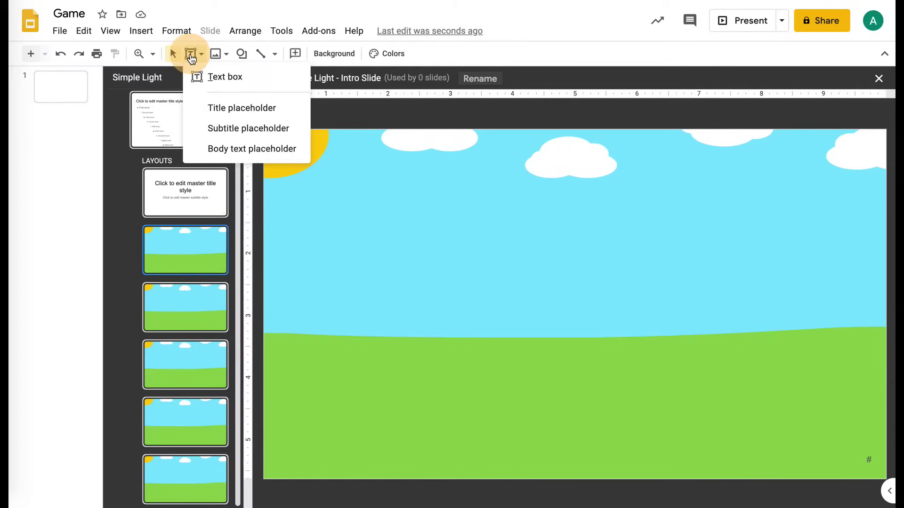
left_click(201, 75)
left_click_drag(379, 194, 754, 257)
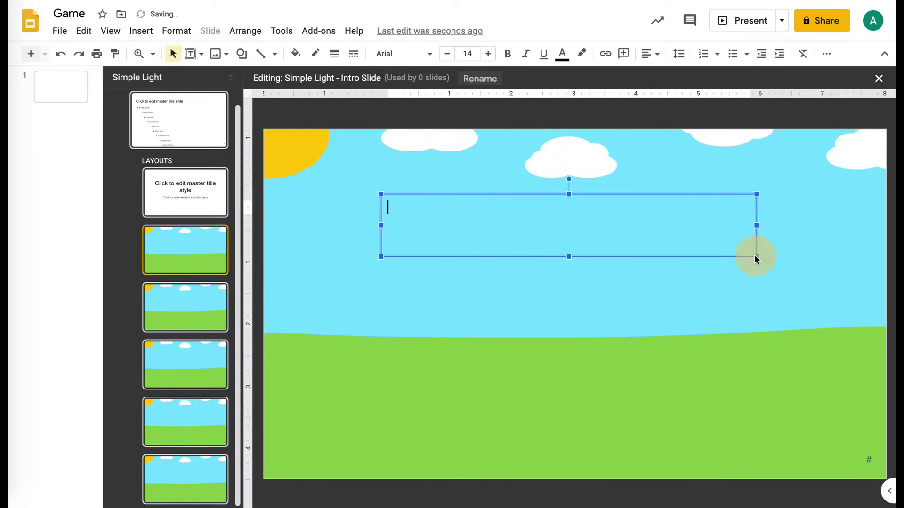
left_click(671, 193)
left_click(569, 223)
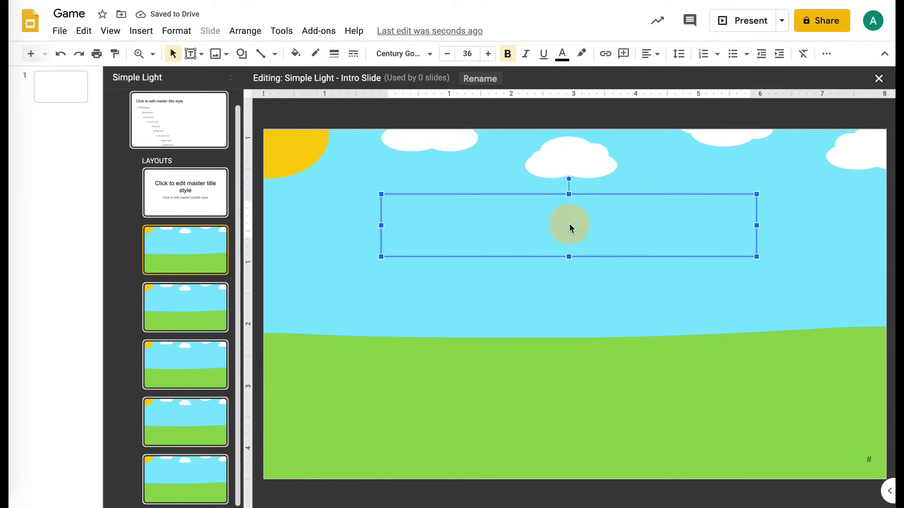
type("Adding 3 ")
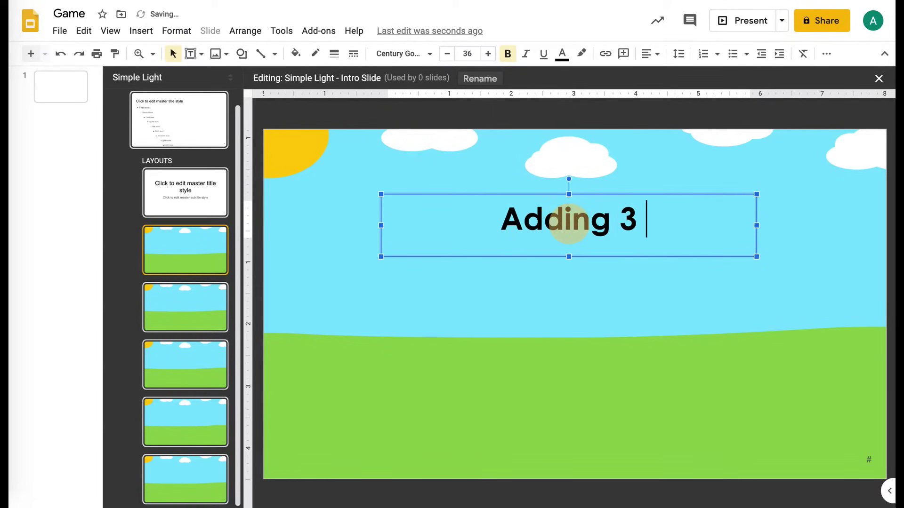
type("Numbers")
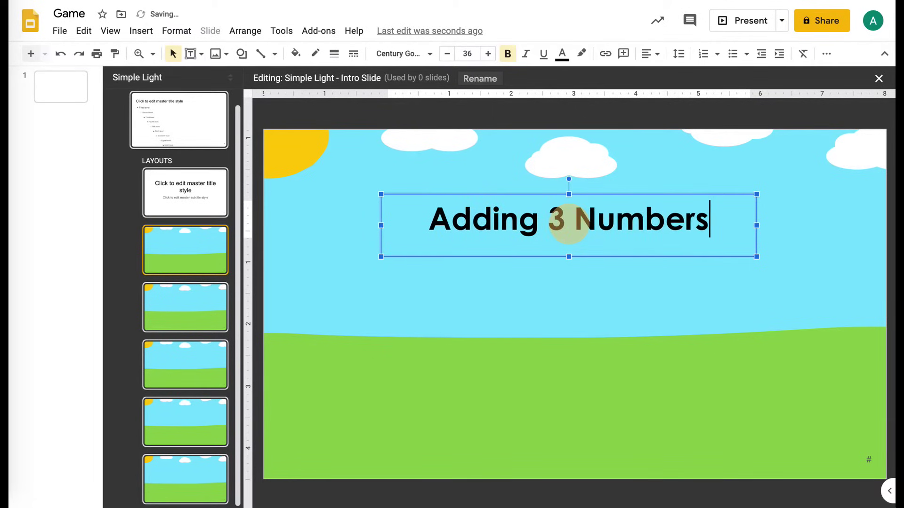
left_click_drag(679, 193, 685, 179)
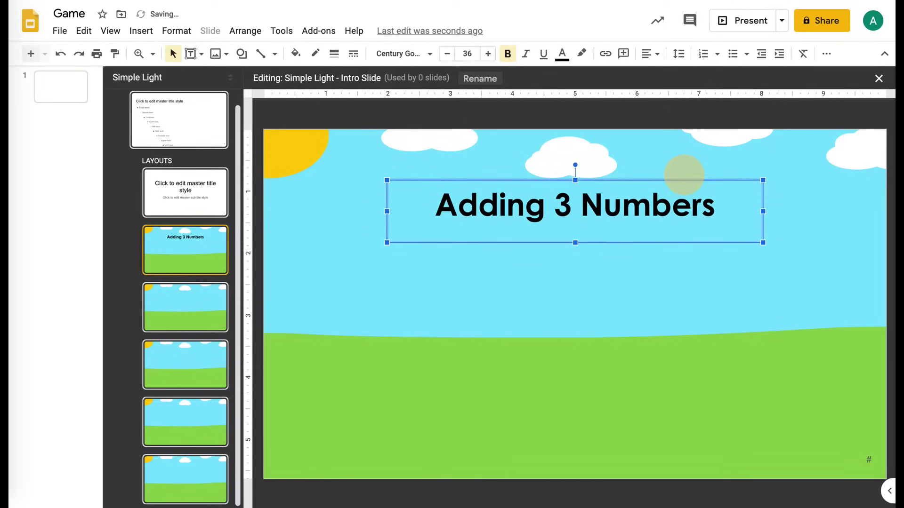
Duplicate the title below it and retype it as the 'Answer each question…' instruction line.
key("ctrl+d")
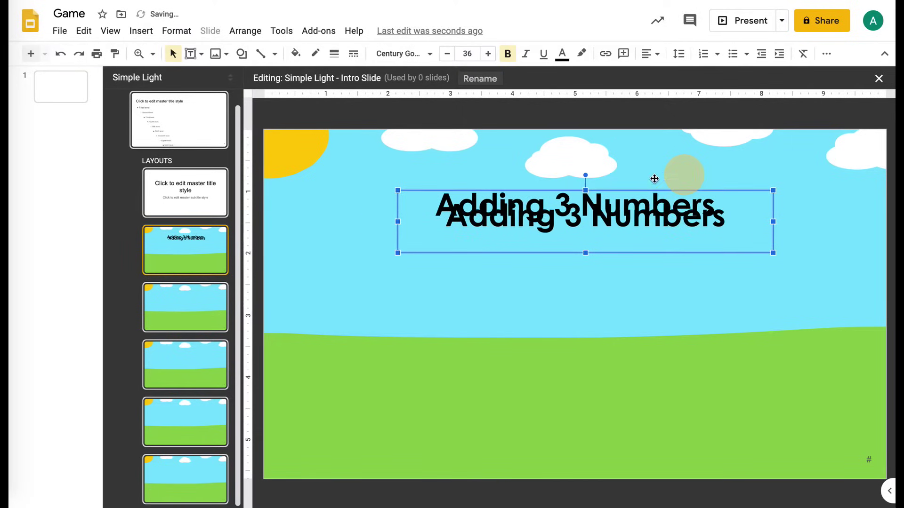
left_click_drag(655, 192, 661, 255)
left_click(579, 275)
left_click_drag(449, 277, 743, 272)
type("Answer eeac")
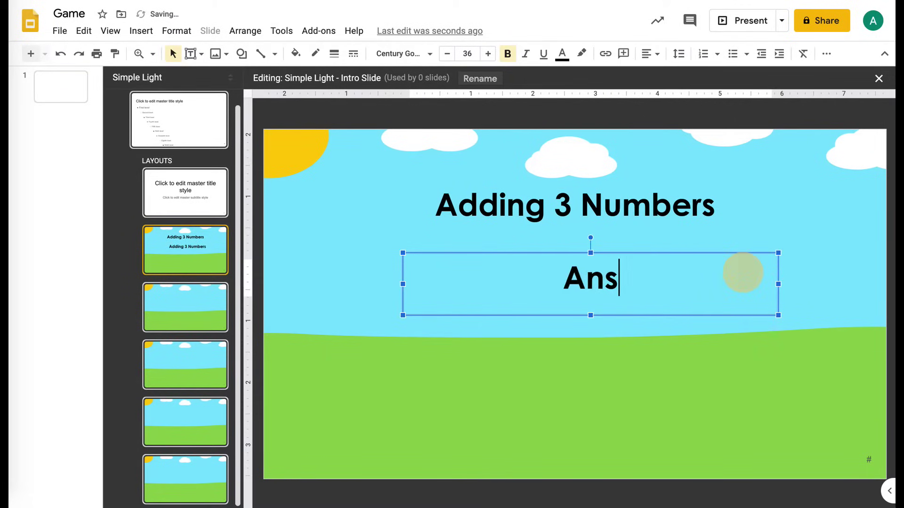
key("BackSpace")
key("BackSpace")
key("BackSpace")
type("ac")
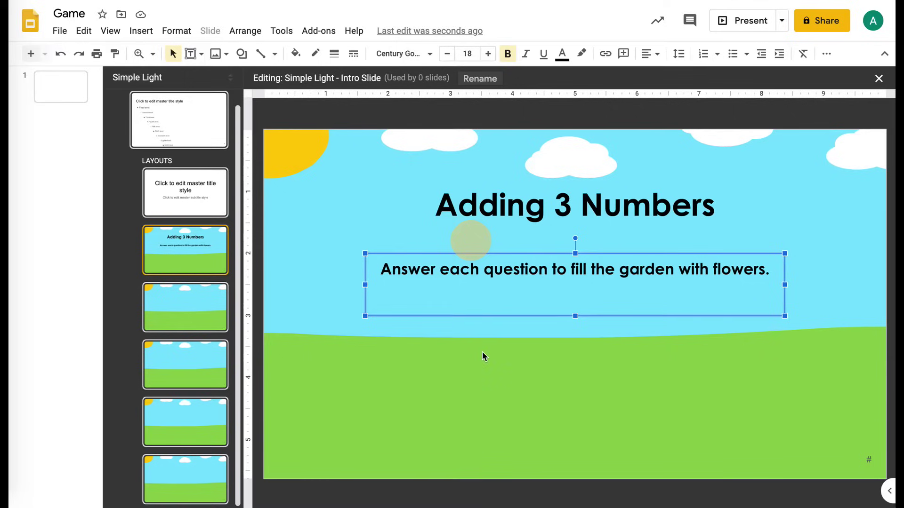
left_click(482, 352)
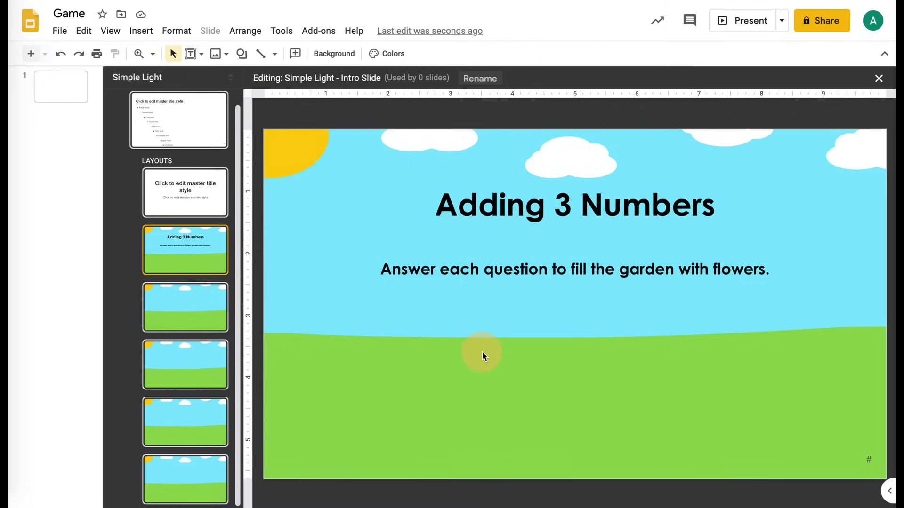
left_click(241, 54)
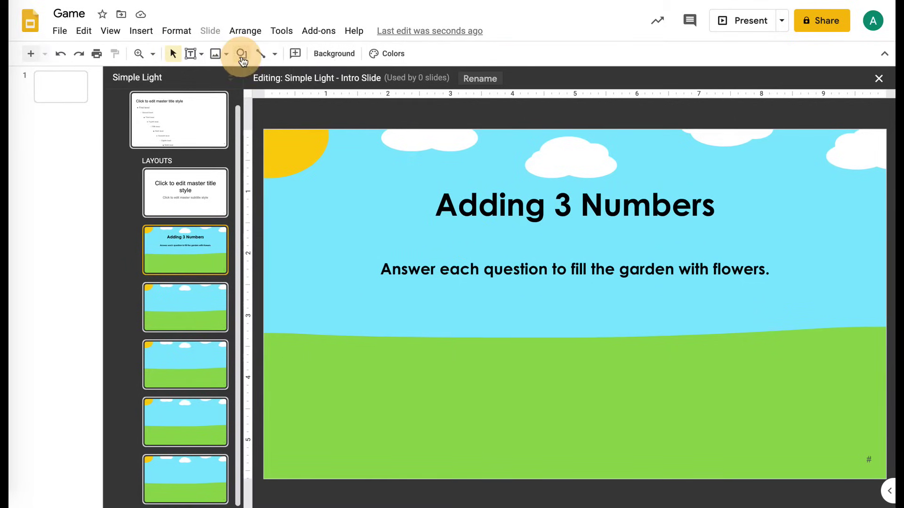
Draw a Bevel frame on the grass and type 'start' inside it.
mouse_move(261, 76)
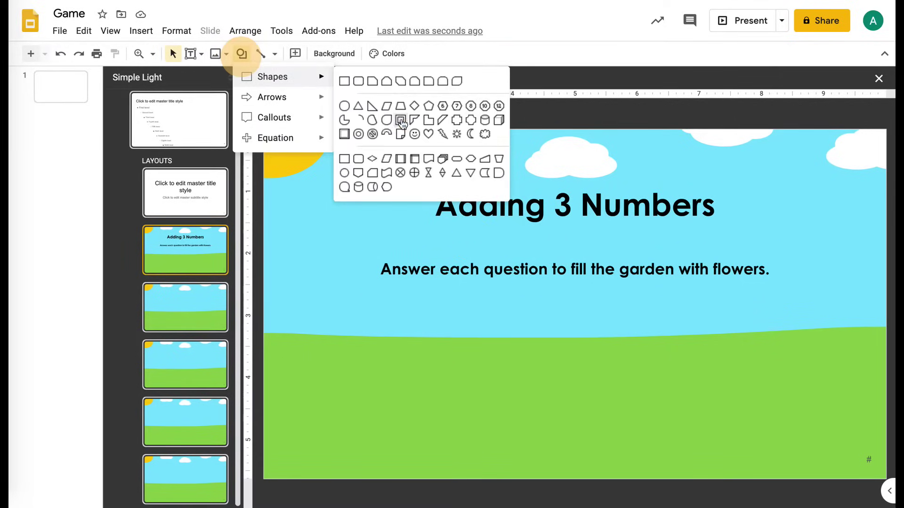
left_click(401, 118)
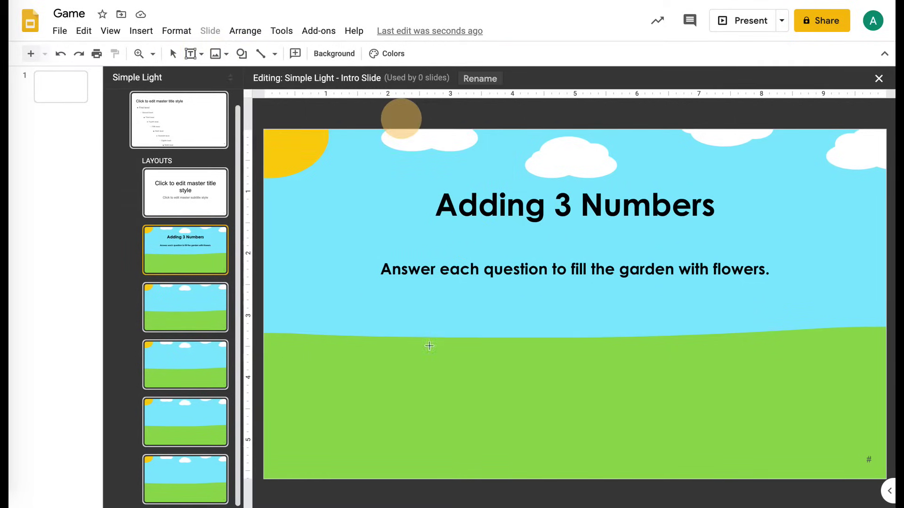
left_click_drag(500, 349, 646, 435)
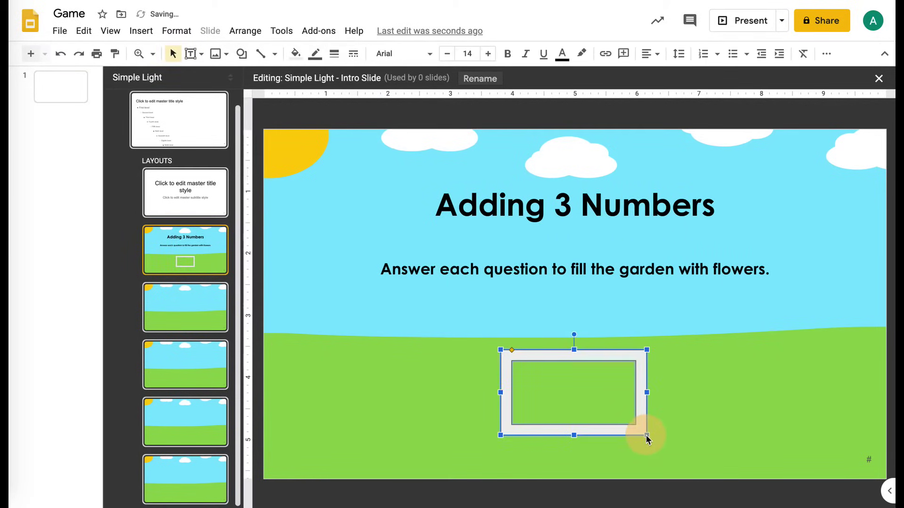
left_click(529, 396)
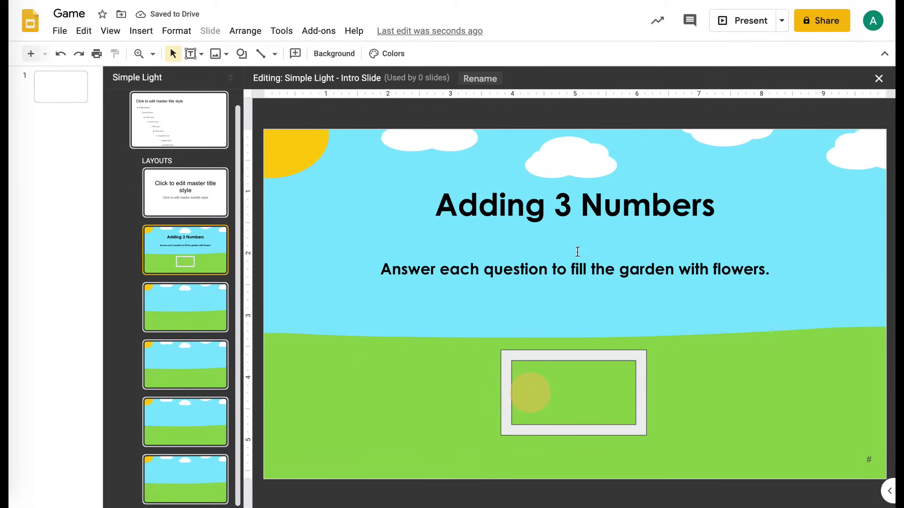
left_click(552, 397)
type("start")
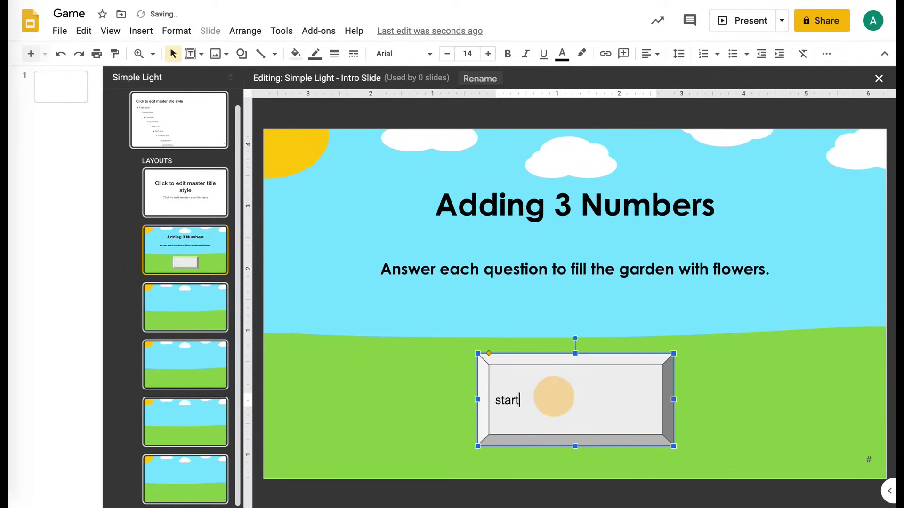
Format 'start' in Anton, centred, size 72.
double_click(507, 400)
left_click(426, 54)
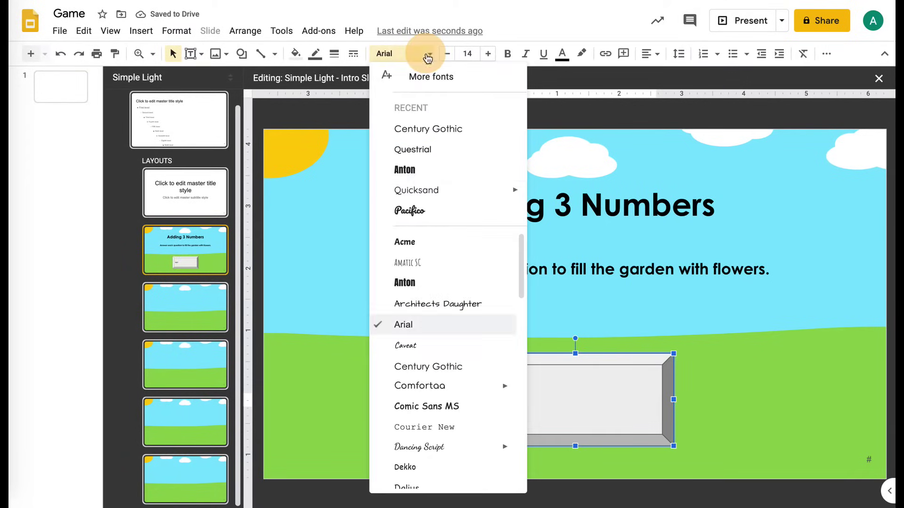
left_click(417, 172)
left_click(648, 58)
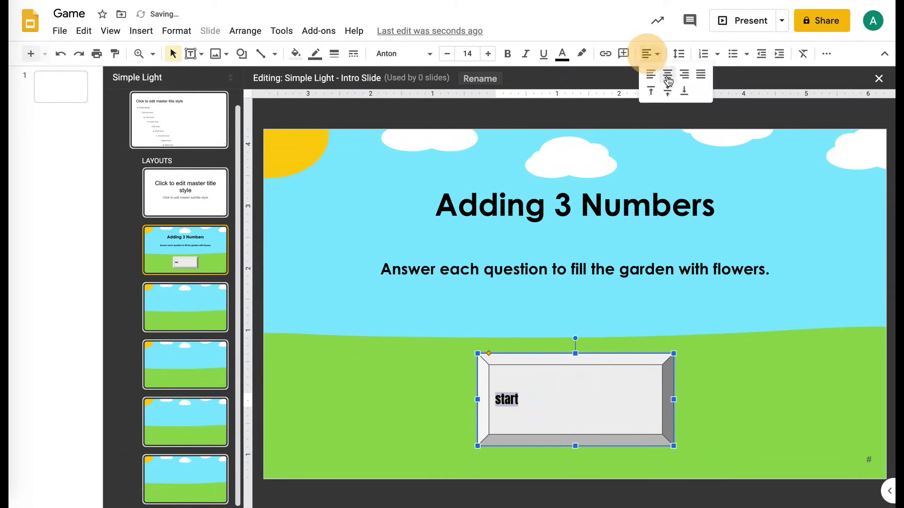
left_click(665, 73)
left_click(467, 54)
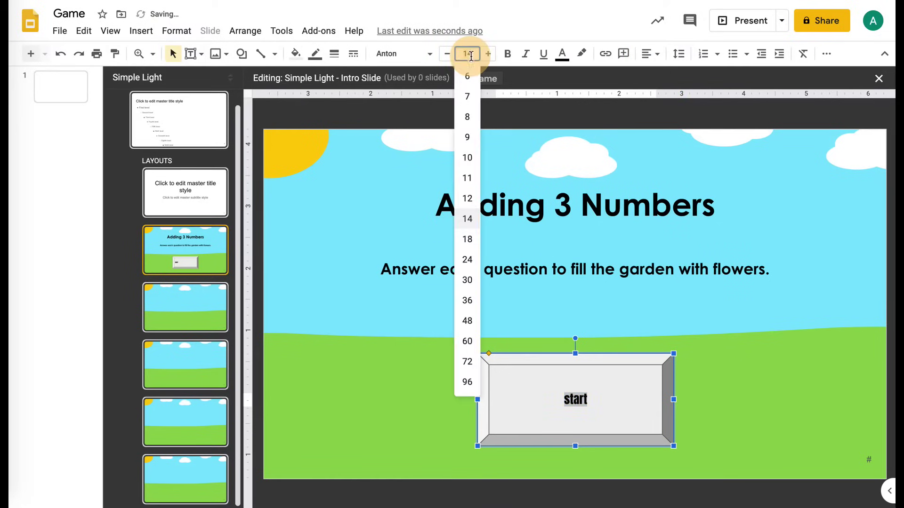
left_click(467, 362)
left_click(395, 332)
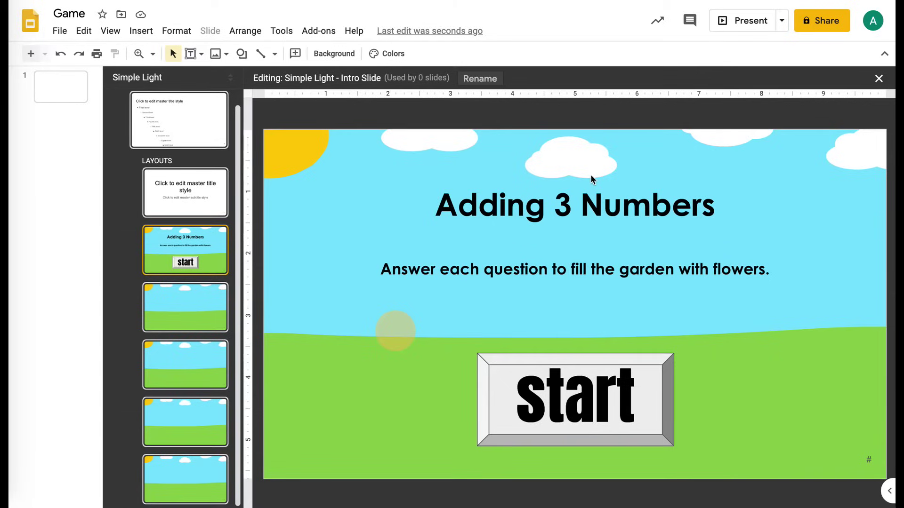
left_click(200, 302)
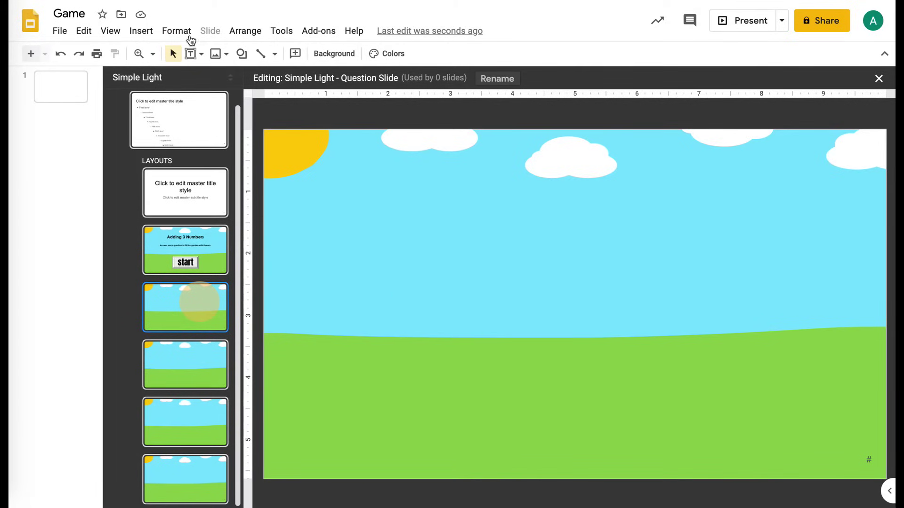
Draw a frame answer box and set the boxes' text to Anton, size 30, centred.
left_click(242, 56)
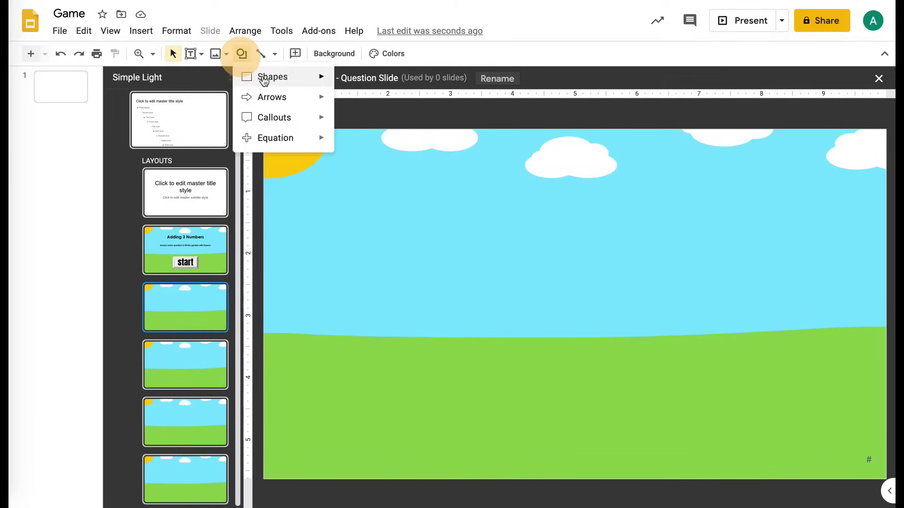
mouse_move(259, 76)
left_click(344, 134)
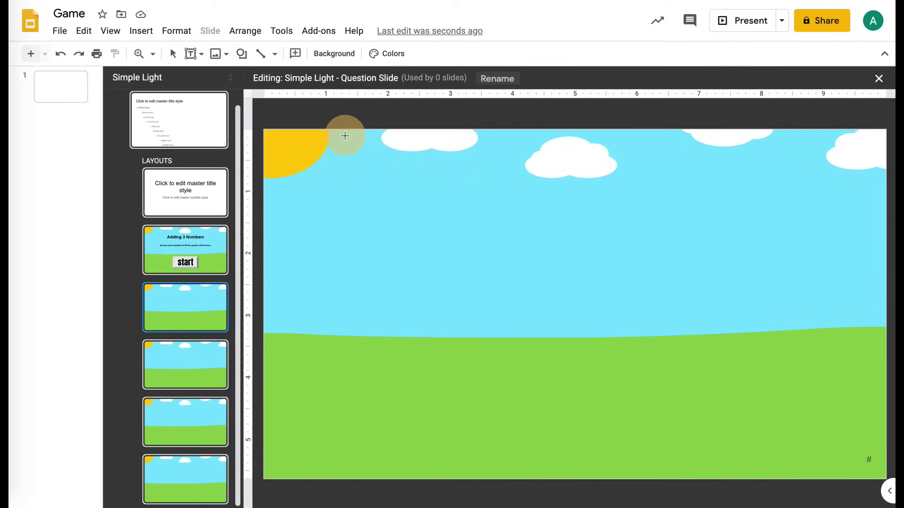
left_click_drag(336, 383, 475, 440)
left_click(413, 131)
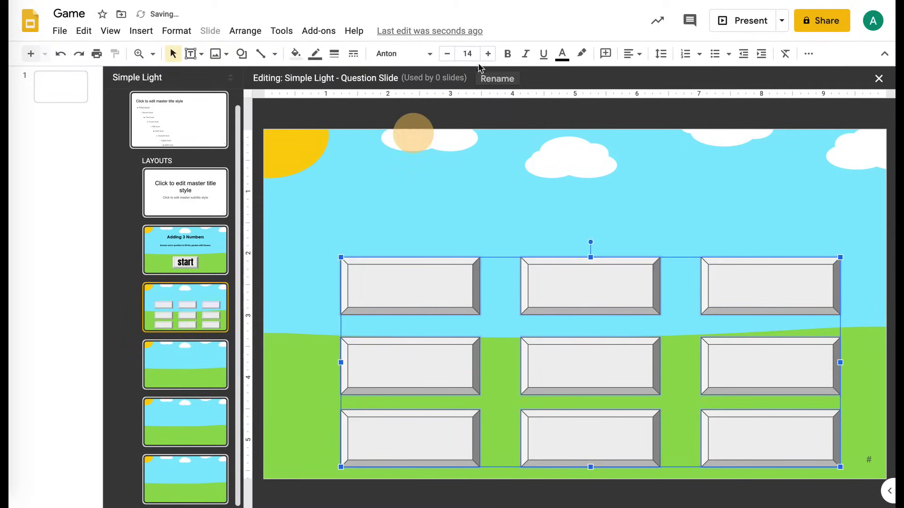
left_click(467, 53)
left_click(468, 281)
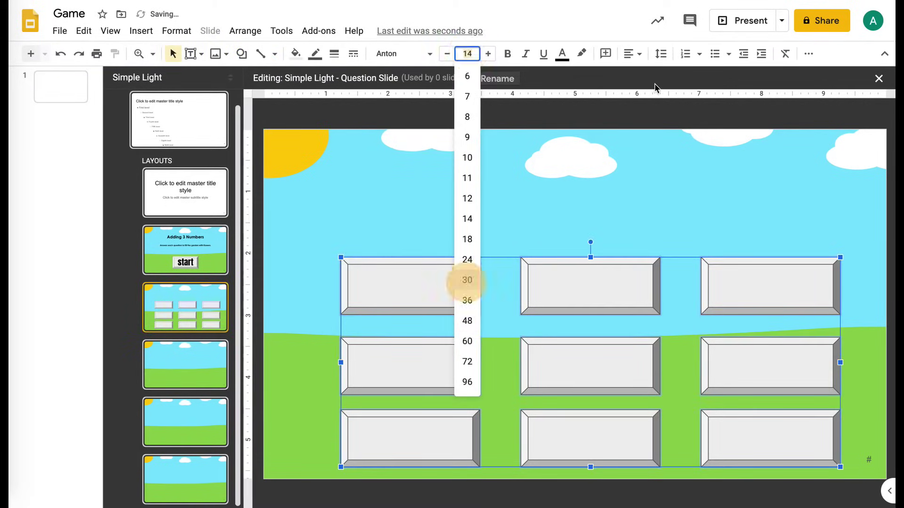
left_click(632, 53)
left_click(647, 74)
left_click(407, 281)
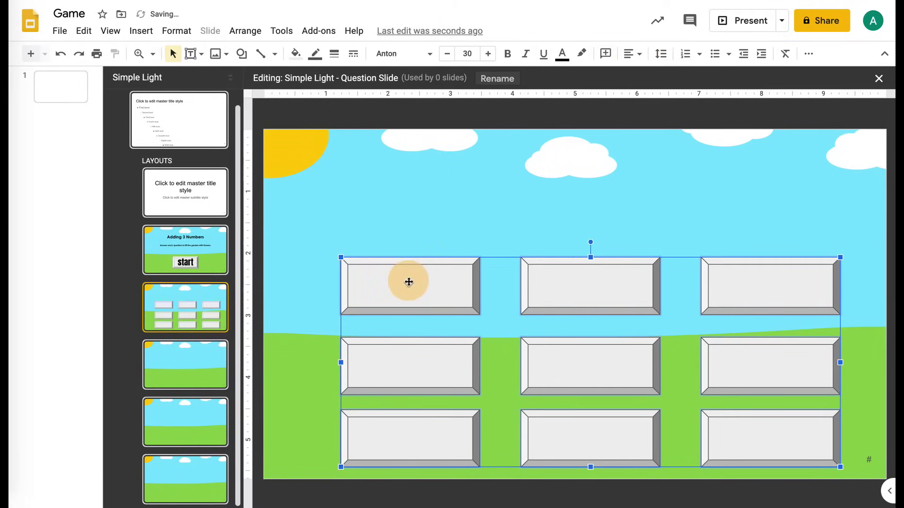
left_click(413, 225)
Type 17, 24, 32 and 41 into the first four answer boxes.
left_click(403, 293)
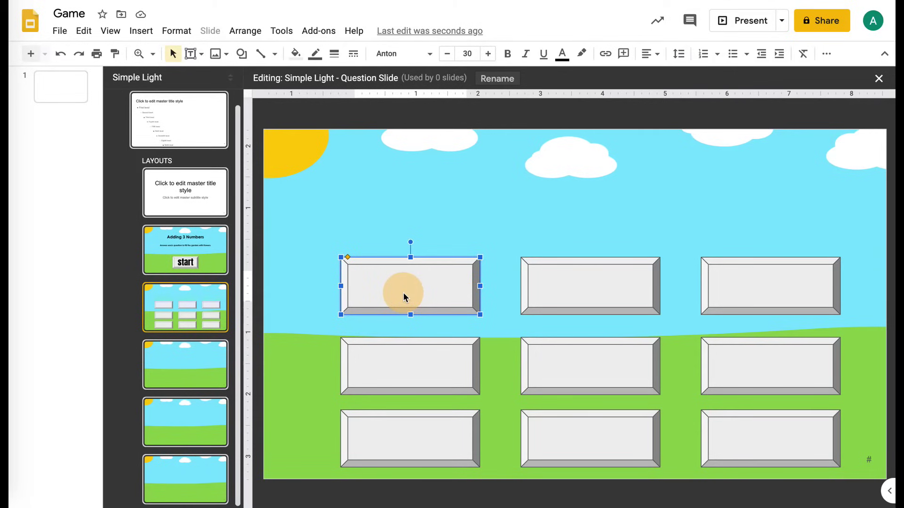
type("17")
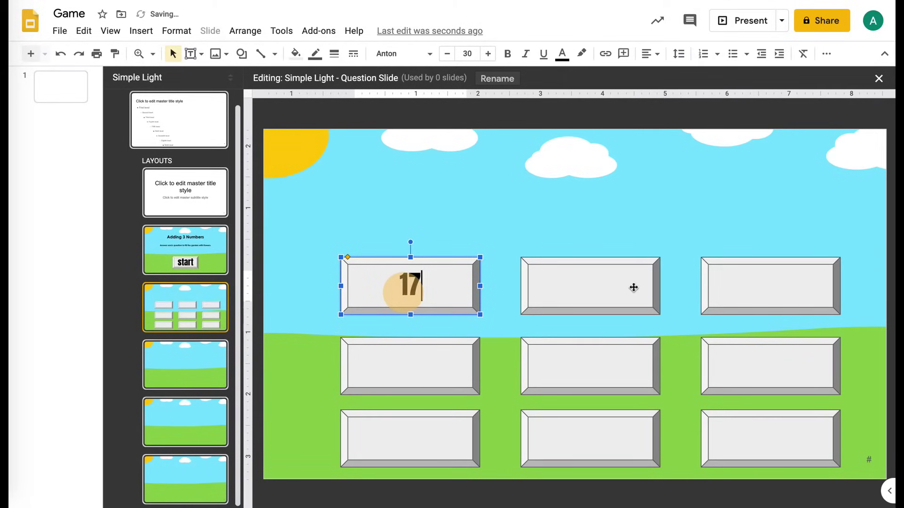
left_click(580, 291)
type("24")
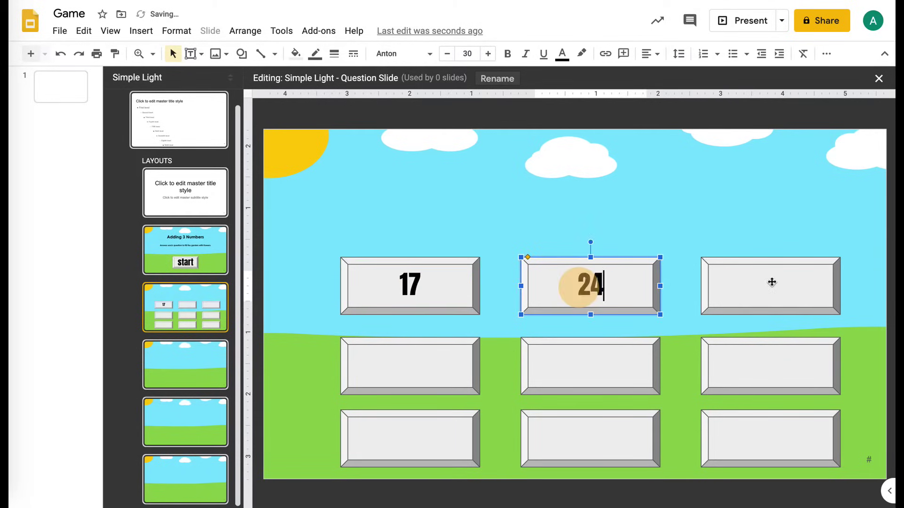
left_click(764, 285)
left_click(764, 280)
type("32")
left_click(406, 366)
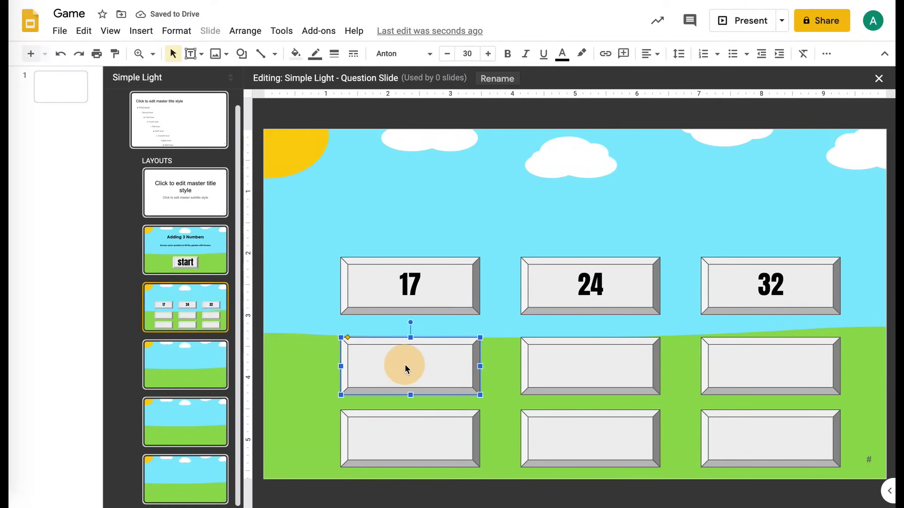
left_click(406, 368)
type("41")
left_click(606, 372)
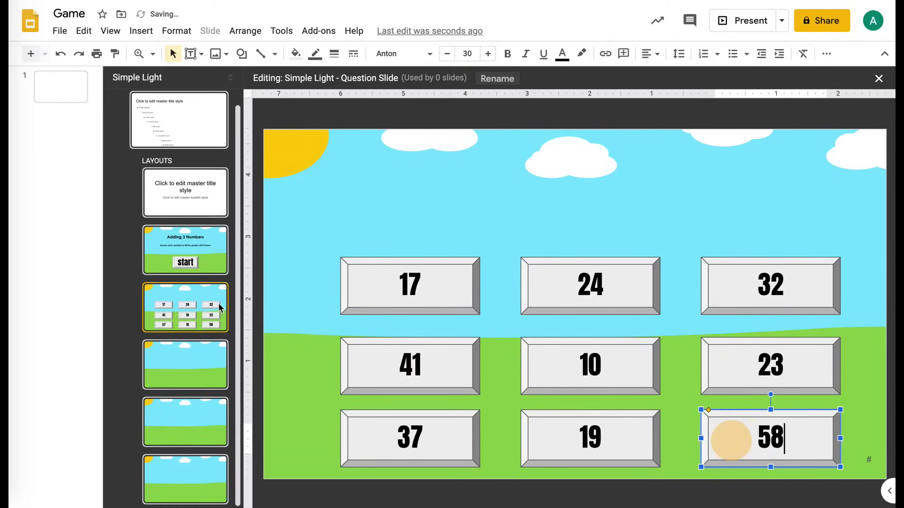
left_click(217, 306)
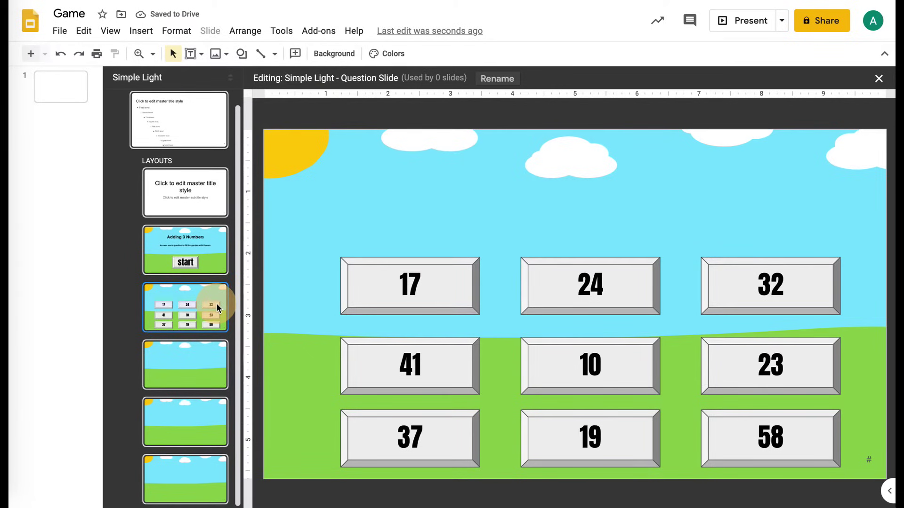
left_click(243, 51)
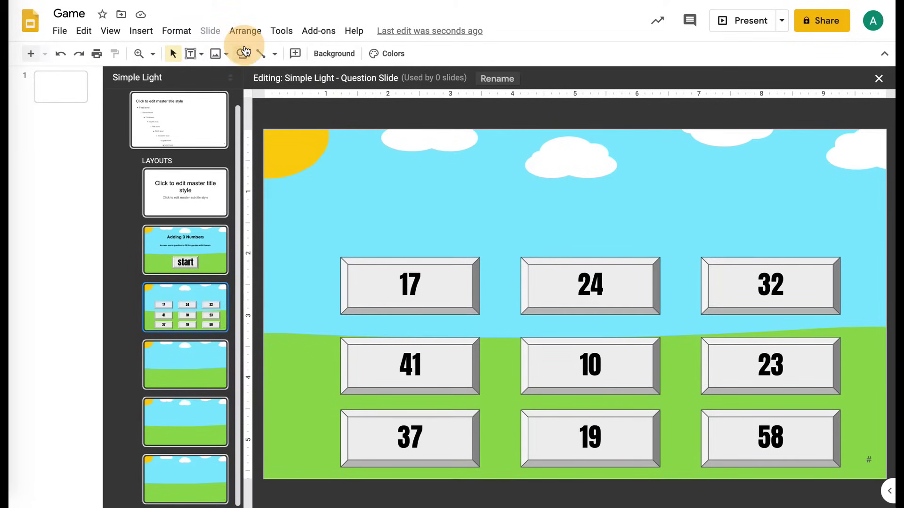
Draw a light grey text box above the answer boxes.
mouse_move(257, 78)
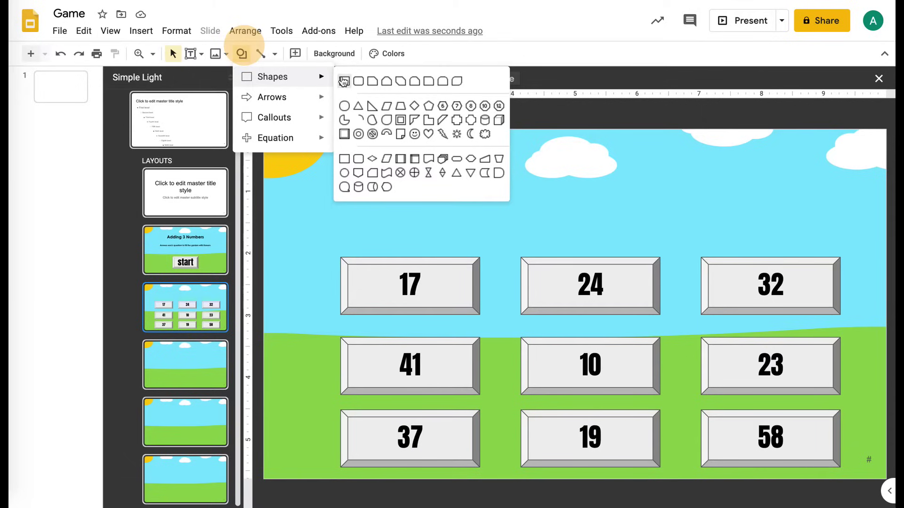
left_click(191, 53)
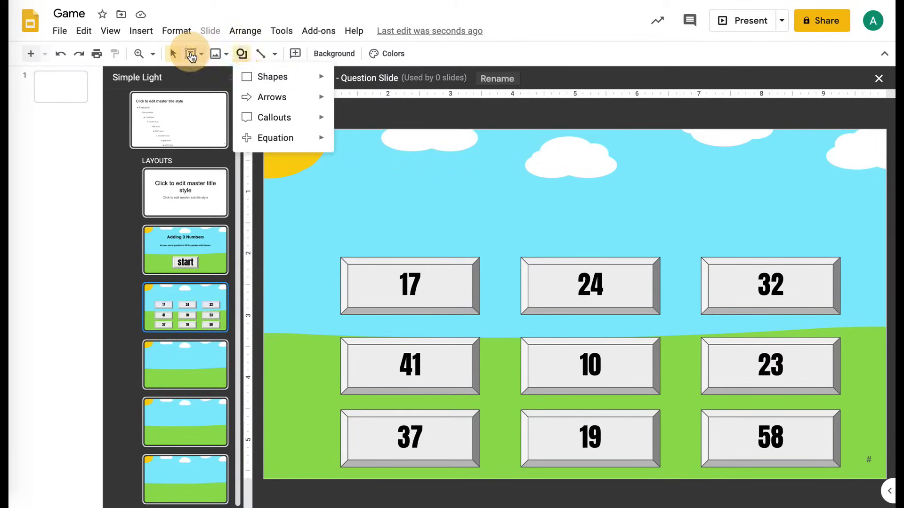
left_click(200, 76)
left_click_drag(457, 171, 710, 225)
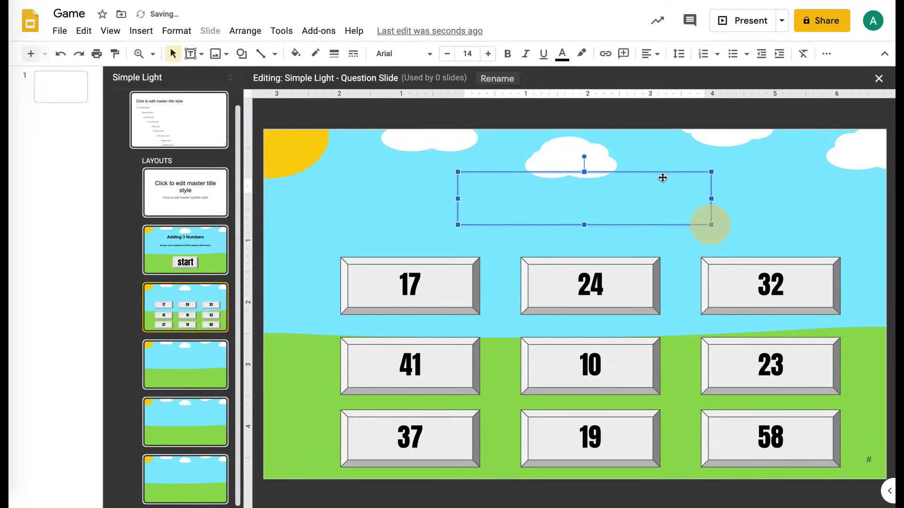
left_click_drag(659, 177, 660, 168)
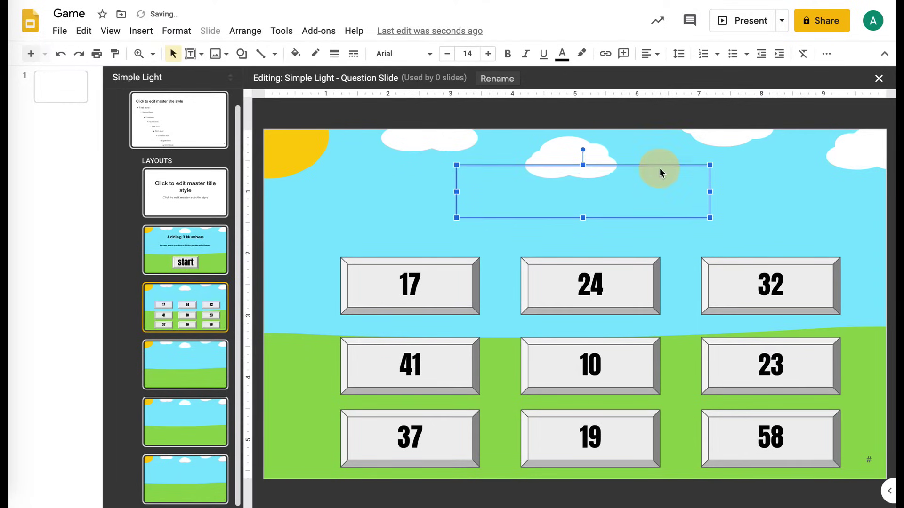
left_click(313, 52)
left_click(412, 95)
Type '3 + 3 + 4 = _____' in it, with the underscores in Century Gothic.
left_click(542, 189)
type("3 + 3 + 4 =")
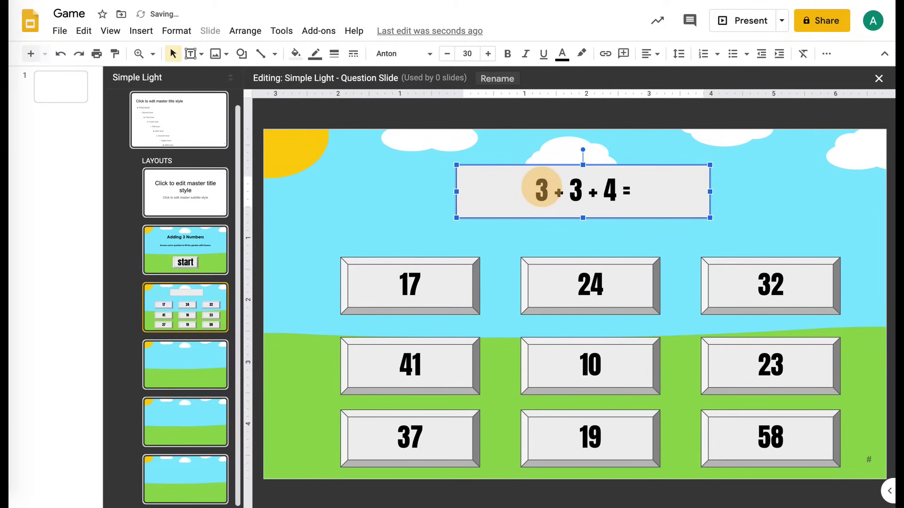
key("BackSpace")
key("BackSpace")
key("BackSpace")
key("BackSpace")
type("_____")
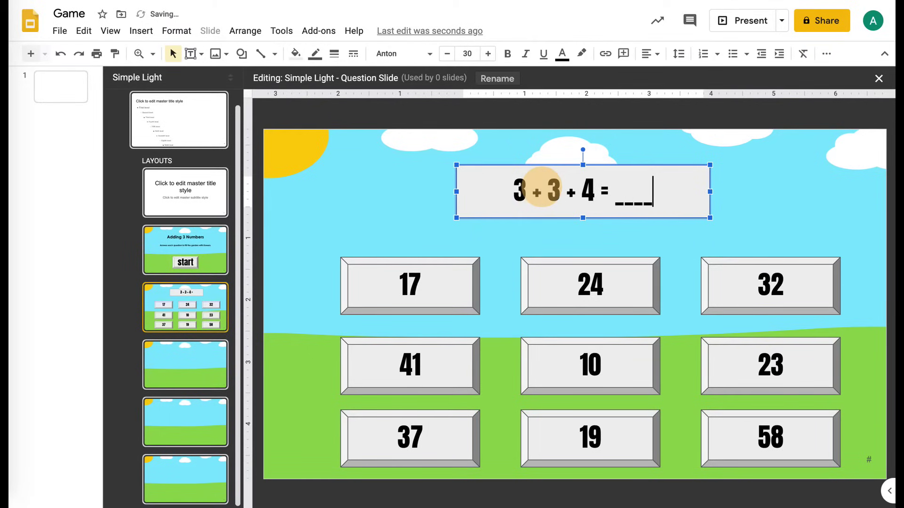
double_click(629, 194)
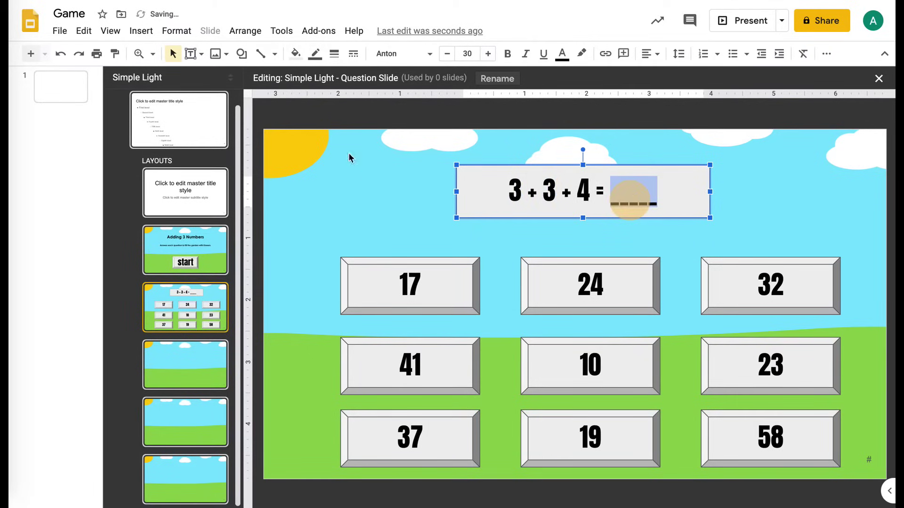
left_click(430, 54)
left_click(425, 174)
left_click(379, 233)
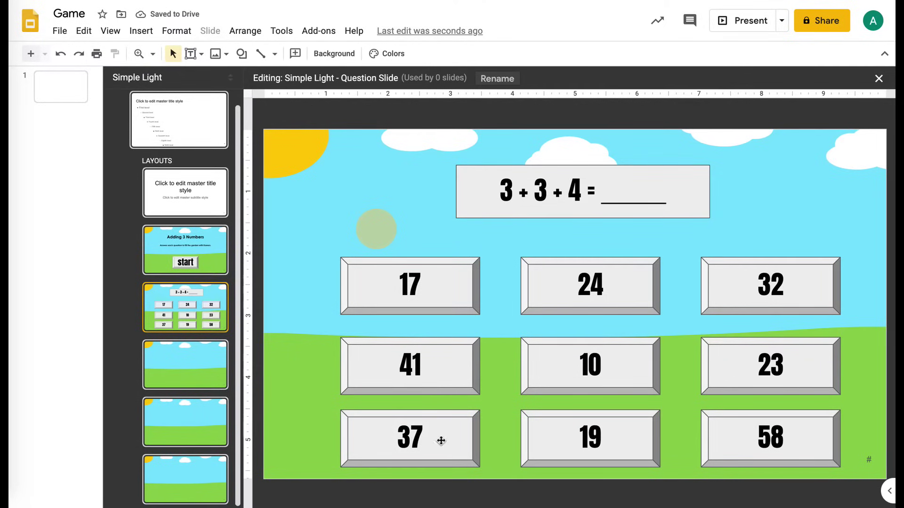
left_click(210, 298)
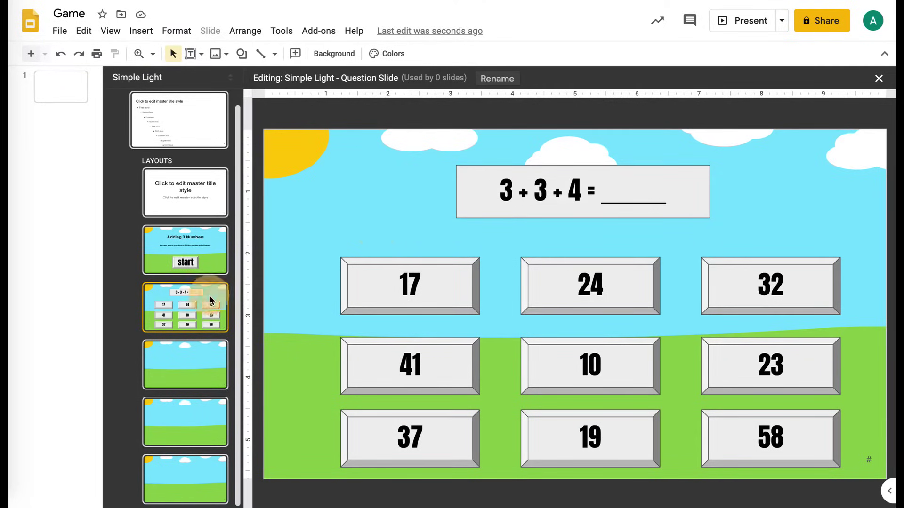
Duplicate the question layout and change its equation to 10 + 5 + 4.
right_click(210, 298)
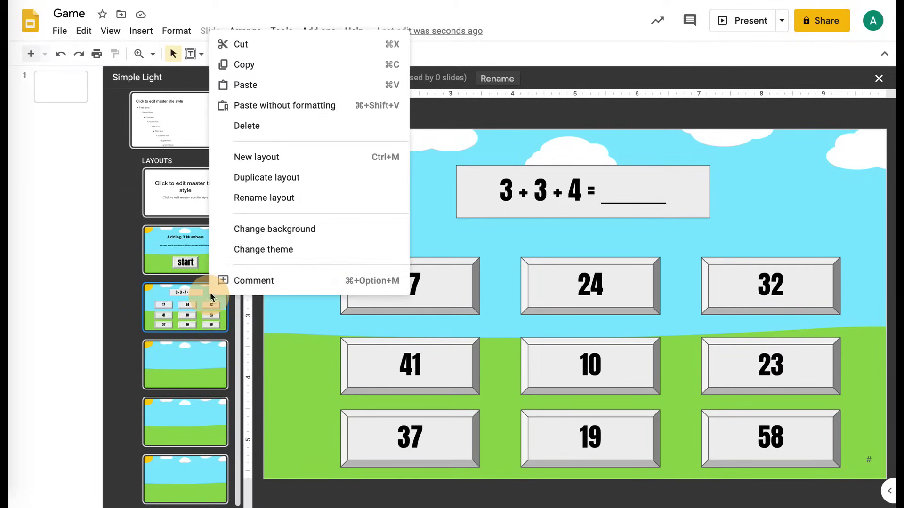
left_click(262, 176)
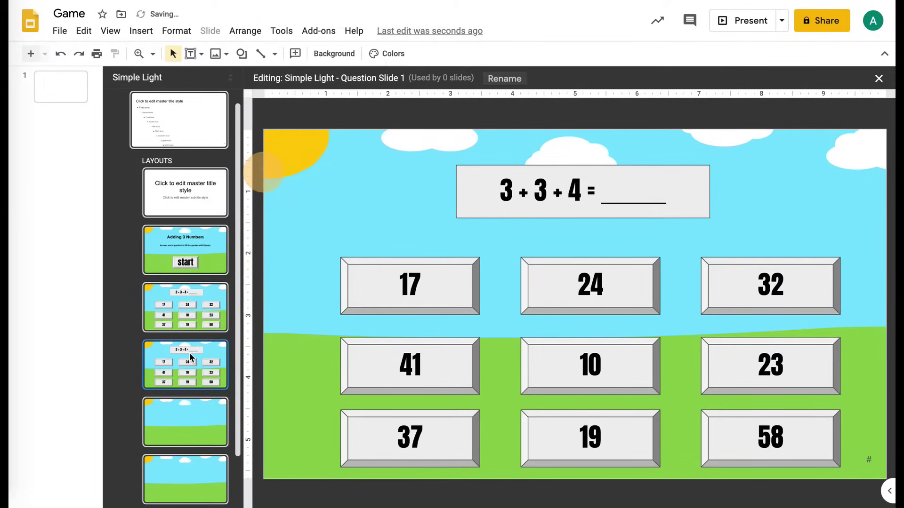
scroll(190, 357, "down", 1)
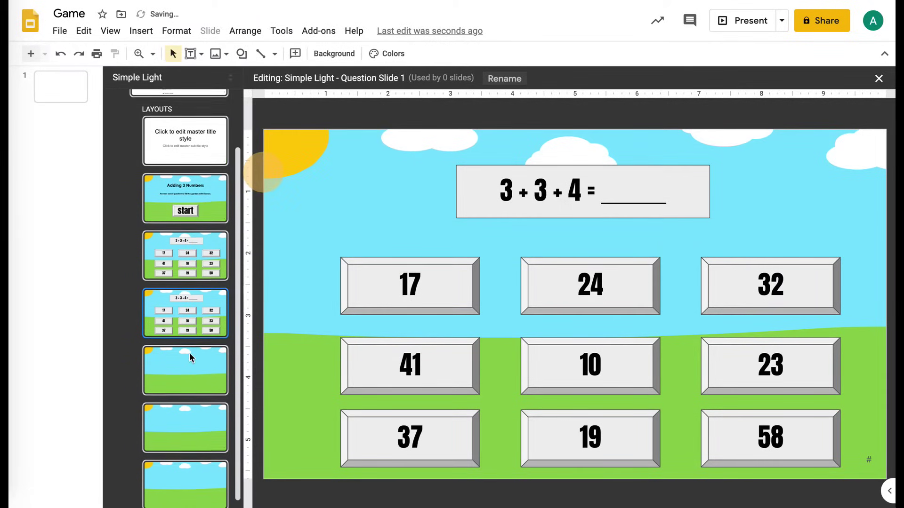
left_click(524, 188)
left_click_drag(591, 192, 492, 190)
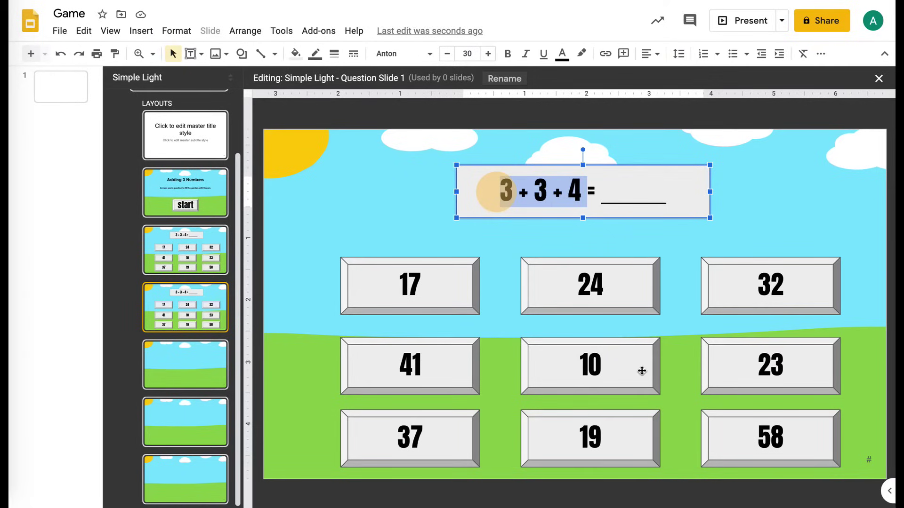
type("10 + ")
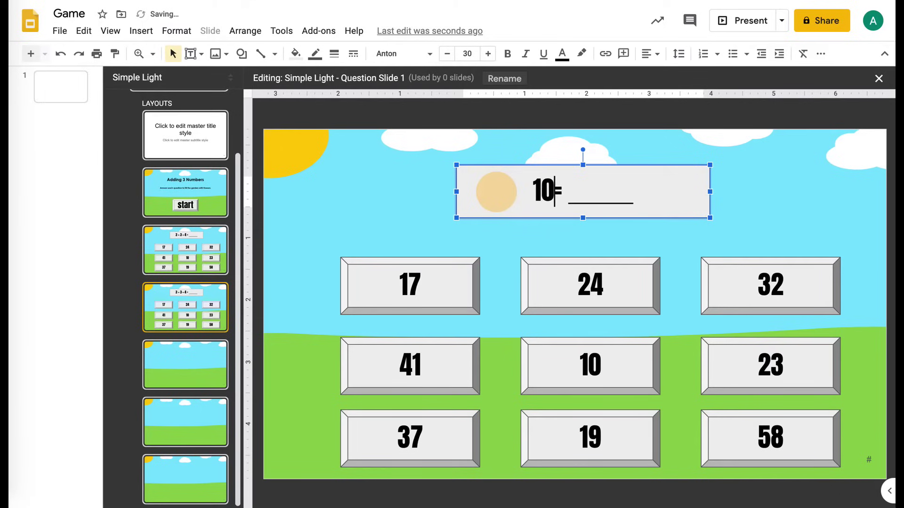
type("5 =")
key("BackSpace")
key("BackSpace")
type("+ ")
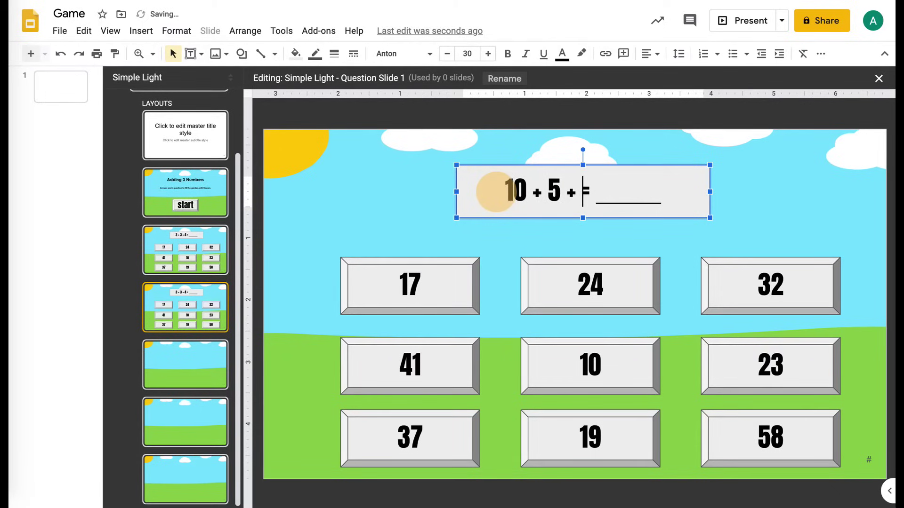
type("4")
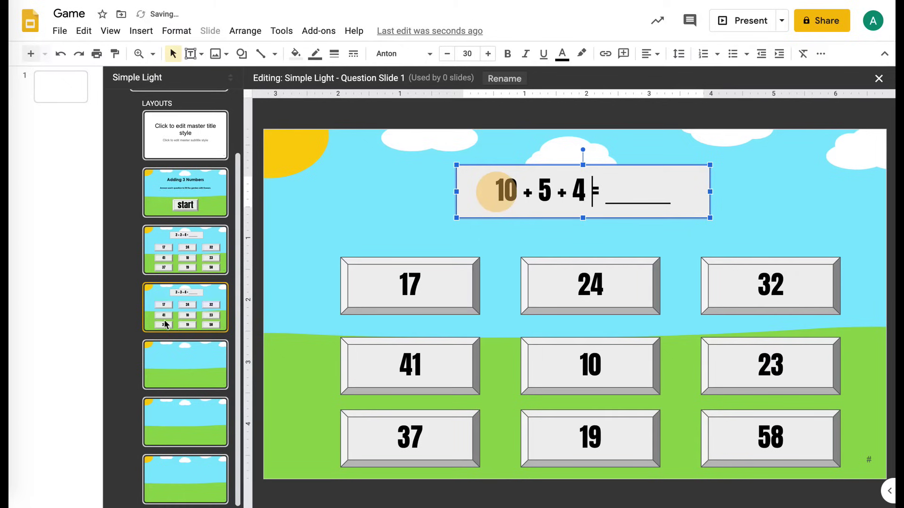
Duplicate that layout and change its equation to 20 + 1 + 2.
left_click(187, 321)
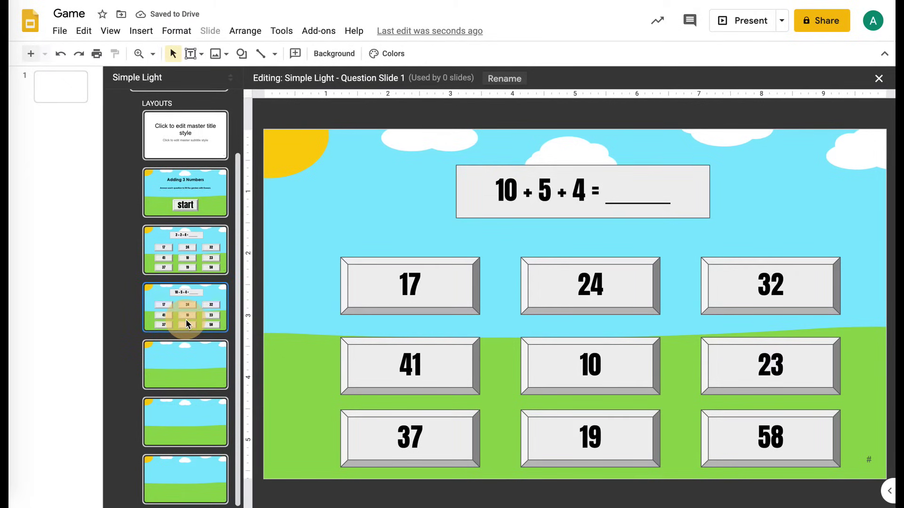
key("ctrl+d")
left_click(569, 187)
left_click_drag(592, 189, 479, 194)
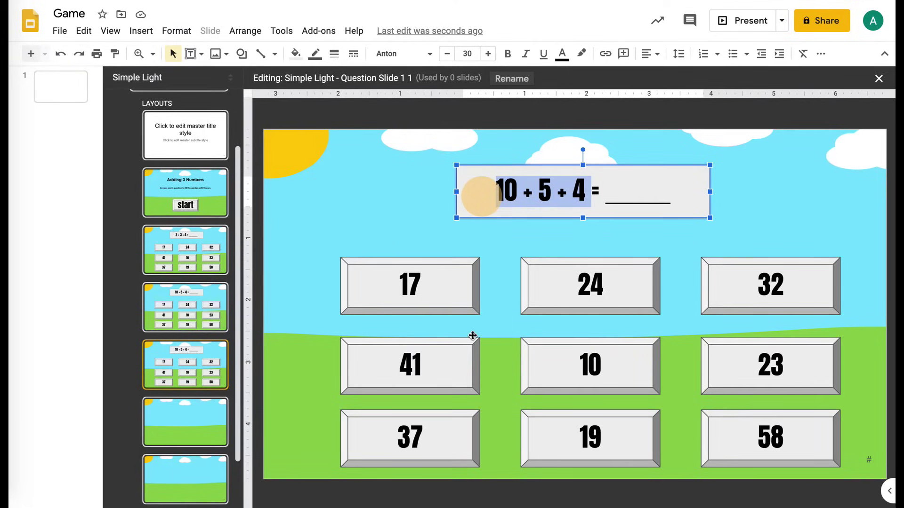
type("20 + 1 + 2")
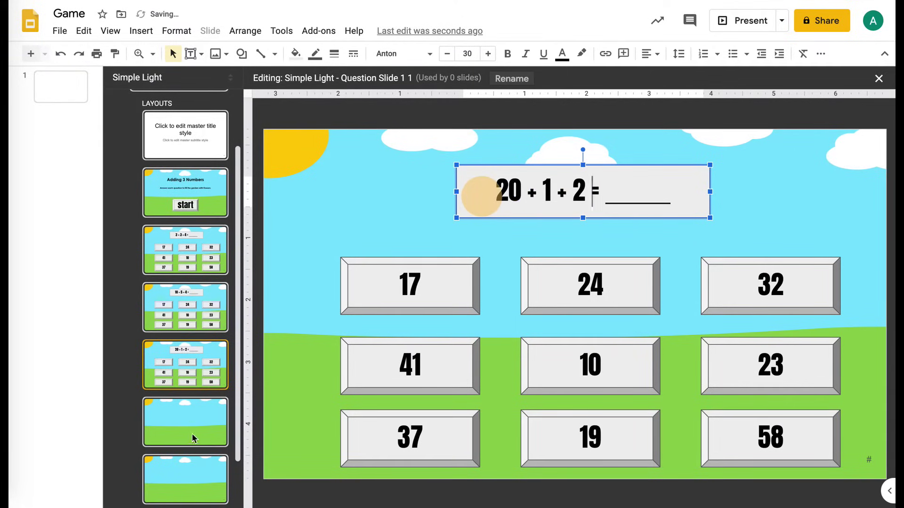
left_click(198, 424)
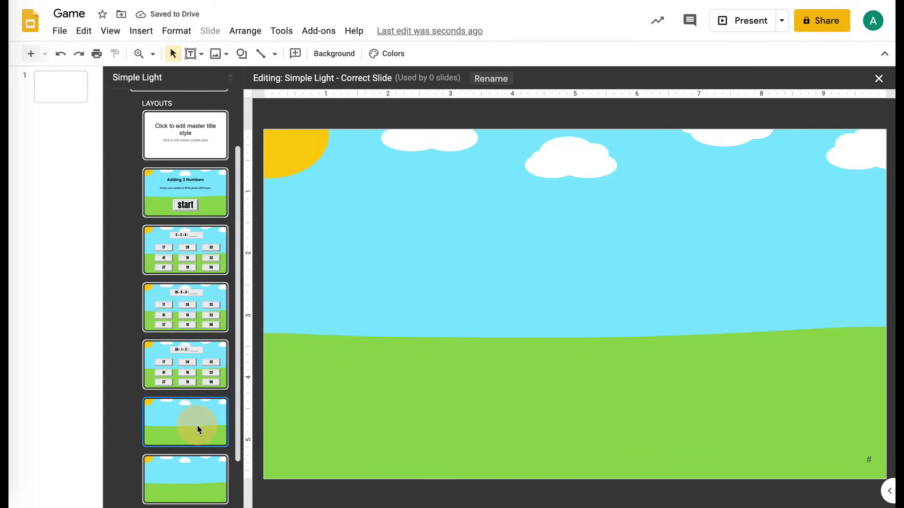
Draw a text box on the grass with 'Correct! You got a flower!' and a 'Click the sun' line.
scroll(195, 394, "down", 1)
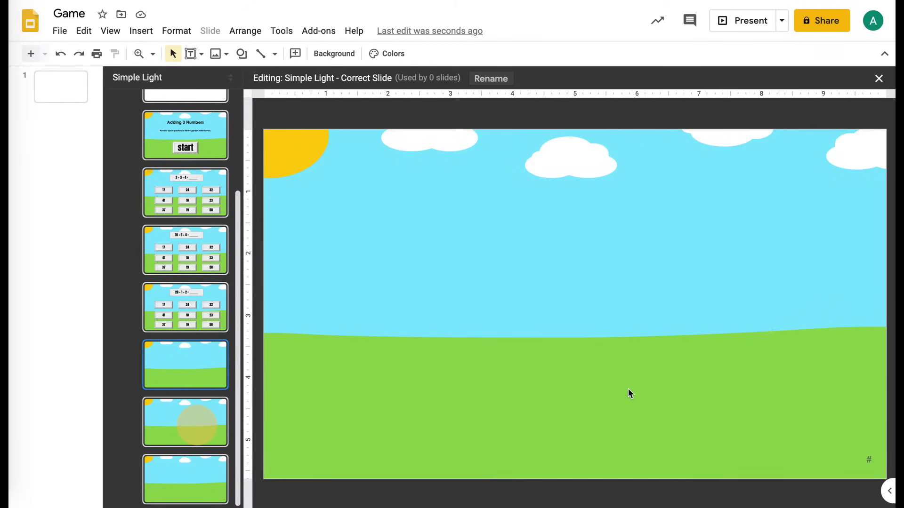
left_click(193, 53)
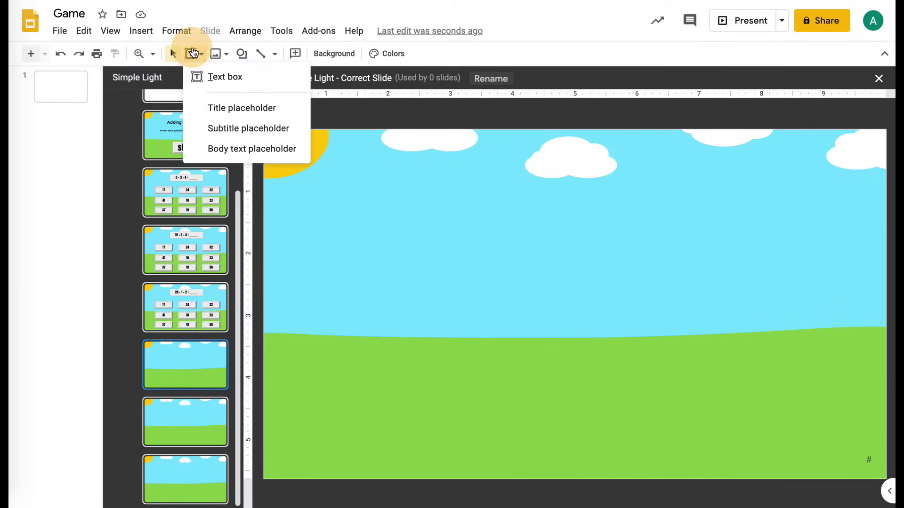
left_click(227, 78)
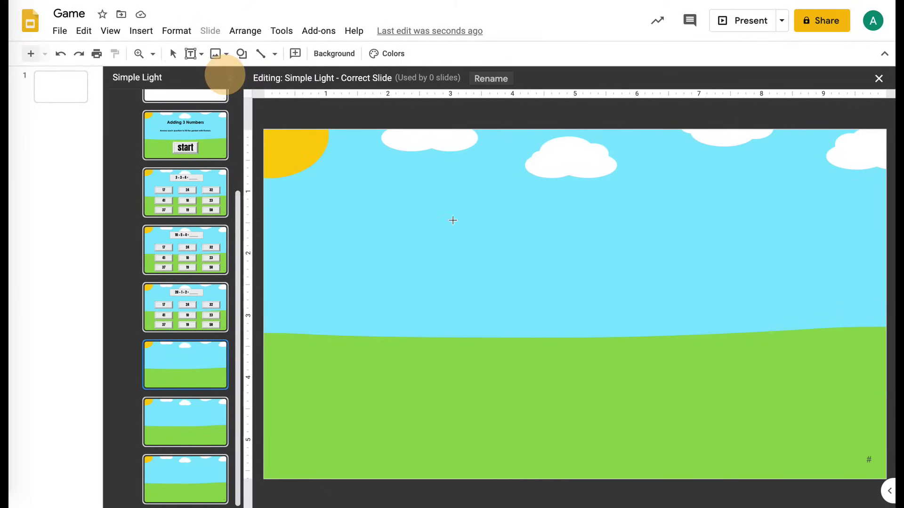
left_click_drag(413, 413, 728, 455)
type("Cirre")
key("BackSpace")
key("BackSpace")
key("BackSpace")
key("BackSpace")
type("orrect! You got a flower!")
key("Return")
type("Click the sun to go on to the next quesetion.")
Fix the typos so the second line reads 'Click the sun to go onto the next question.'.
left_click(632, 441)
key("BackSpace")
double_click(541, 443)
key("BackSpace")
type("to")
left_click(428, 374)
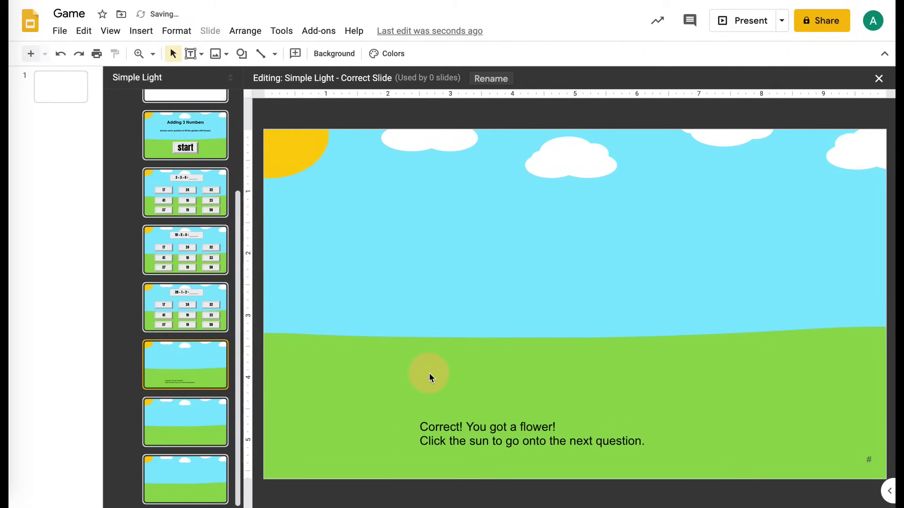
left_click(483, 442)
left_click(485, 412)
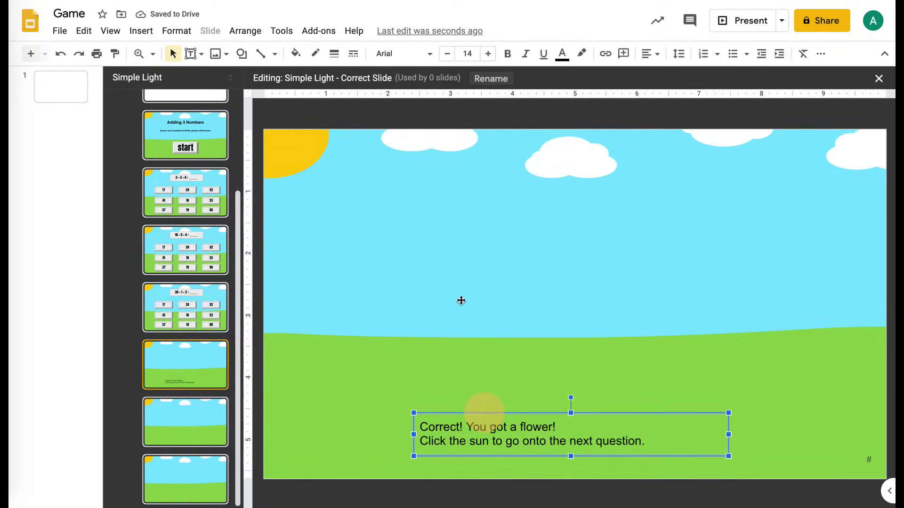
Set the message to Anton at 24 pt and widen the box so each sentence fits one line.
left_click(423, 51)
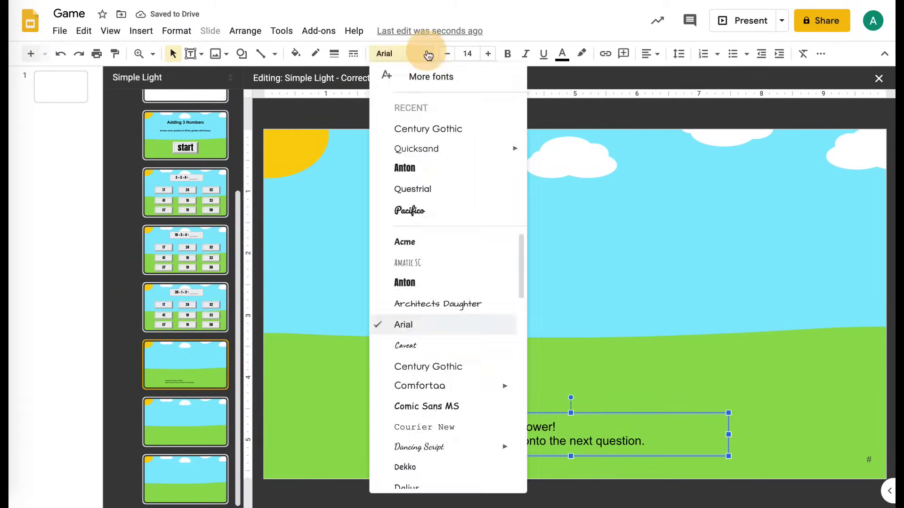
left_click(423, 174)
left_click(467, 53)
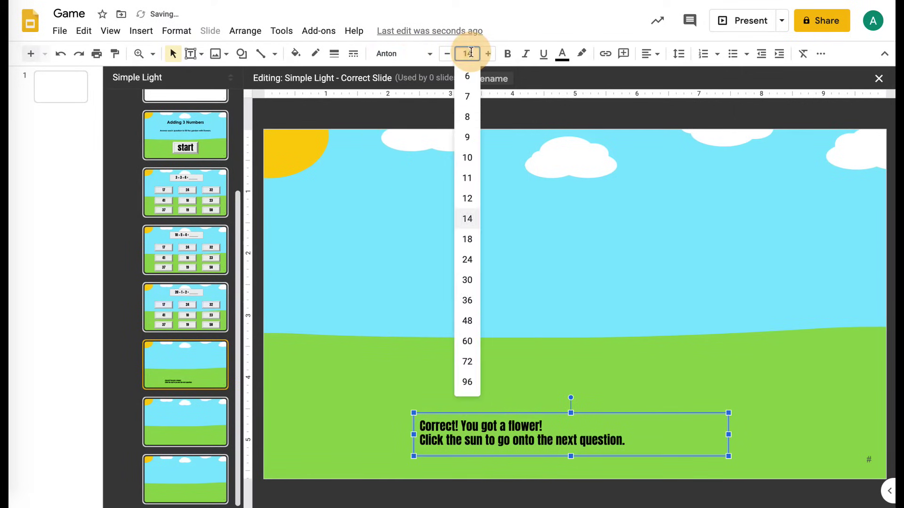
left_click(468, 300)
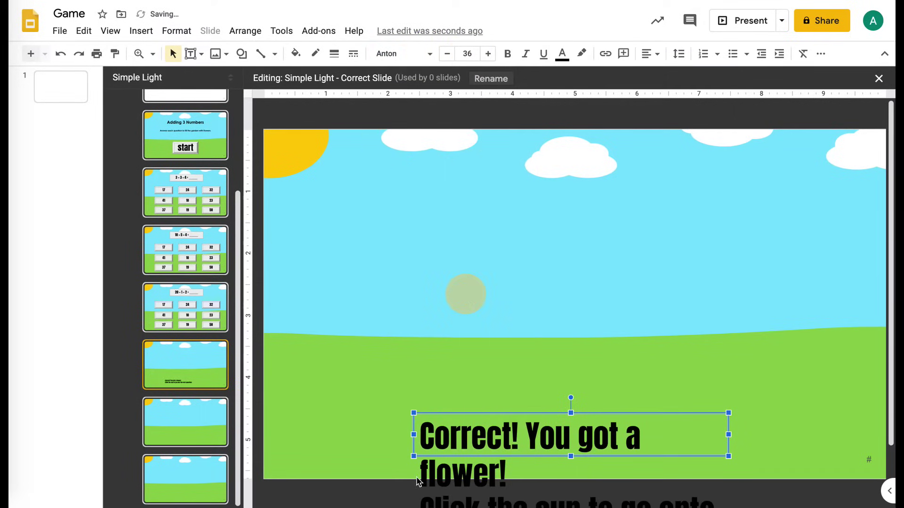
left_click(467, 53)
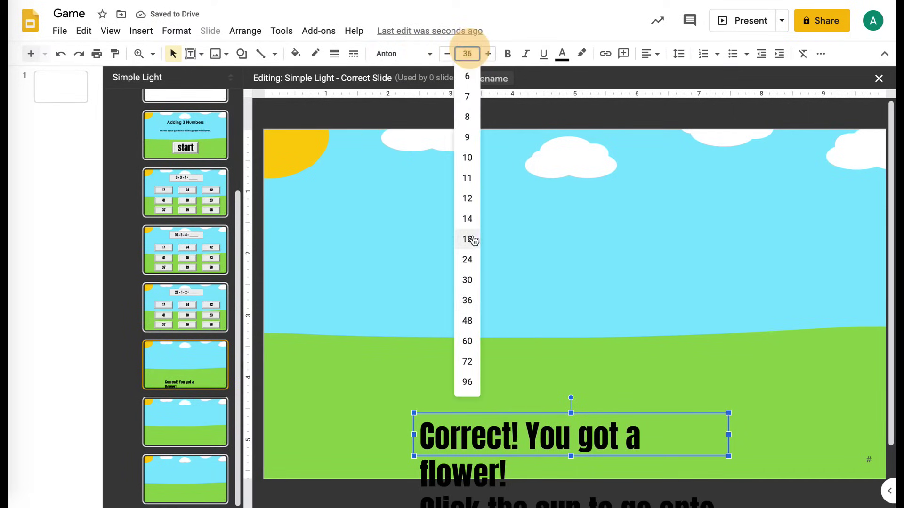
left_click(469, 258)
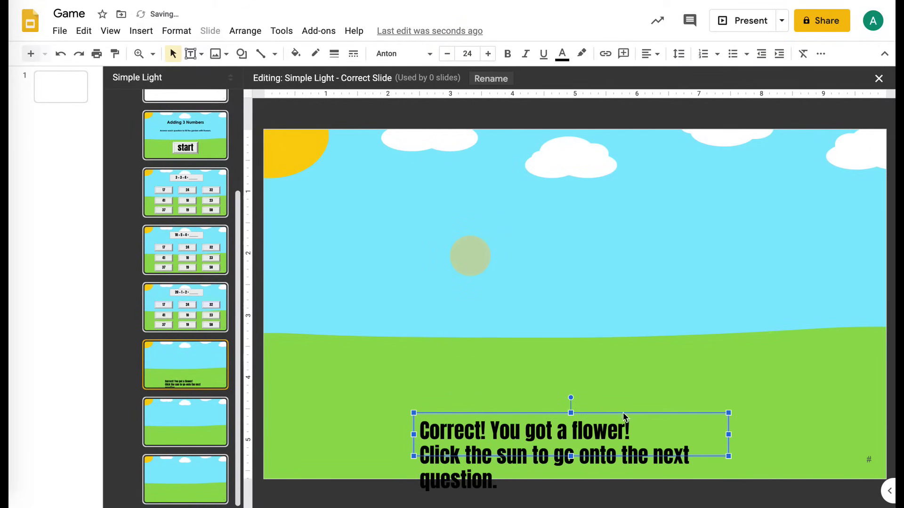
left_click_drag(729, 435, 767, 442)
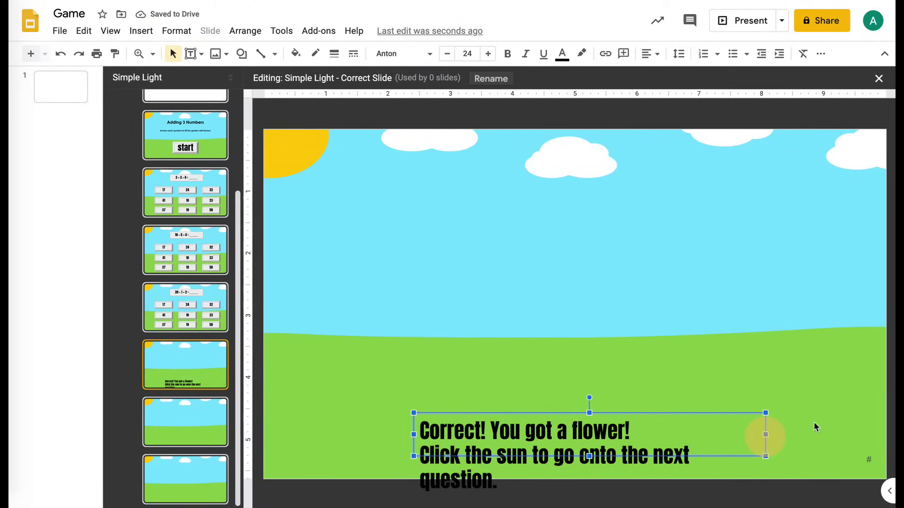
left_click_drag(761, 433, 788, 423)
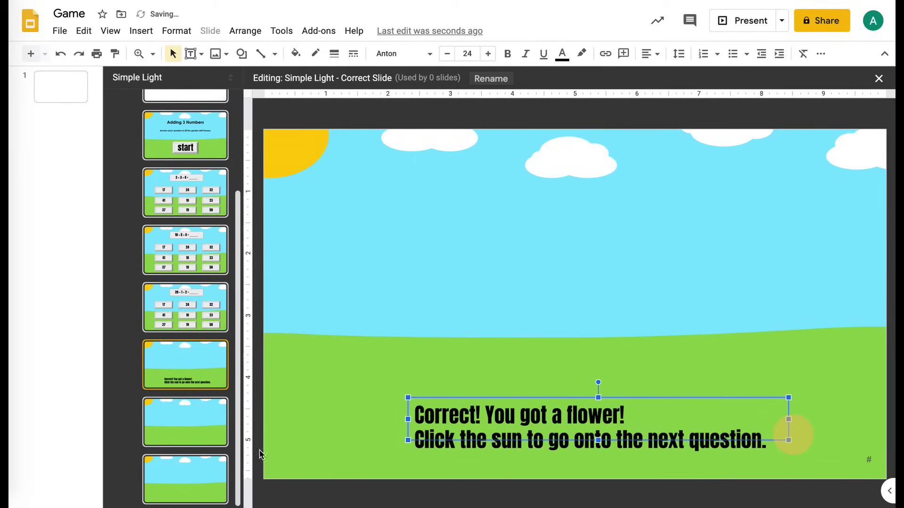
left_click(179, 365)
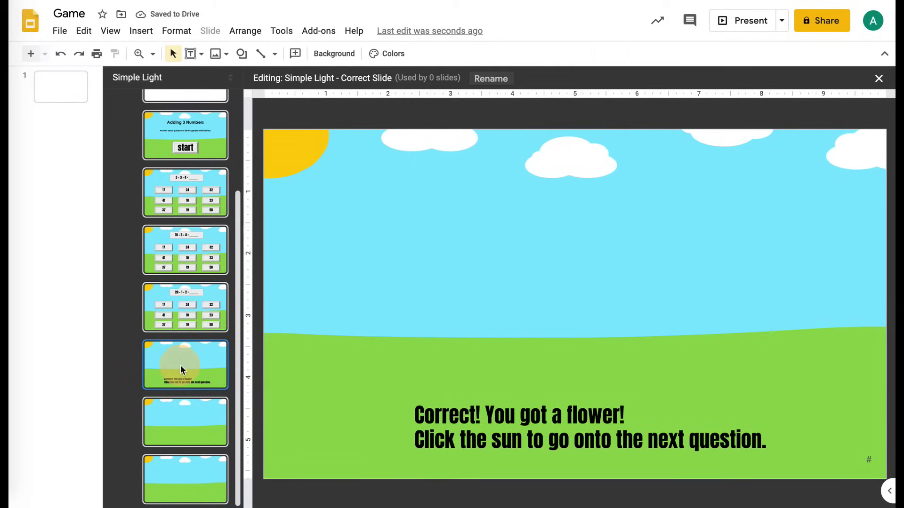
Copy the Correct Slide message box onto the Incorrect Slide layout.
left_click(189, 436)
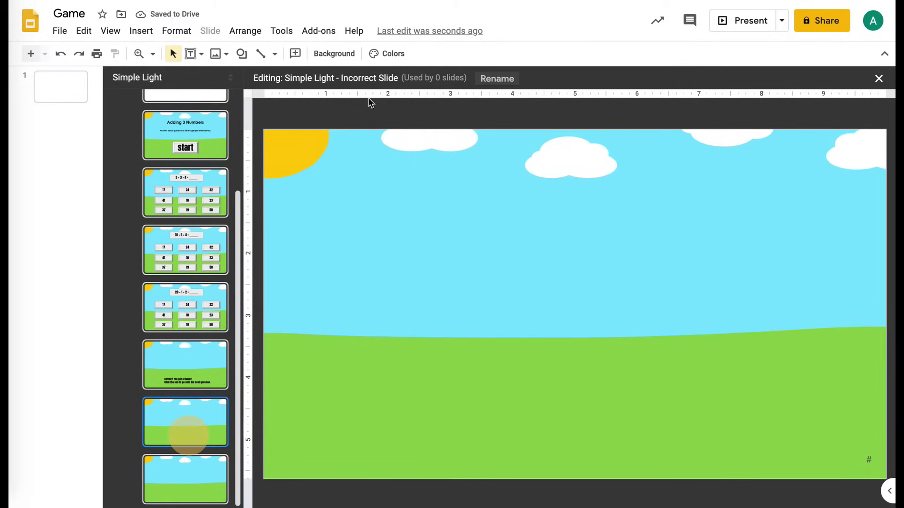
left_click(189, 353)
left_click(505, 416)
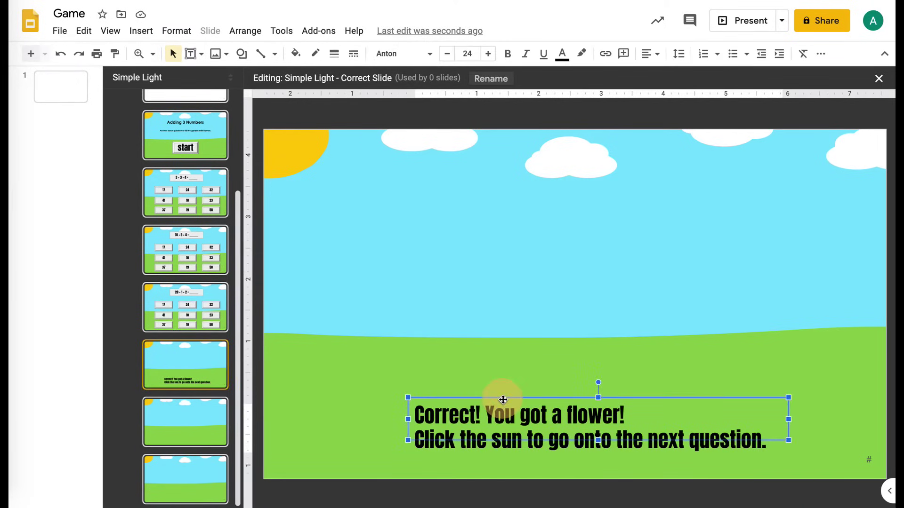
left_click(191, 423)
key("ctrl+v")
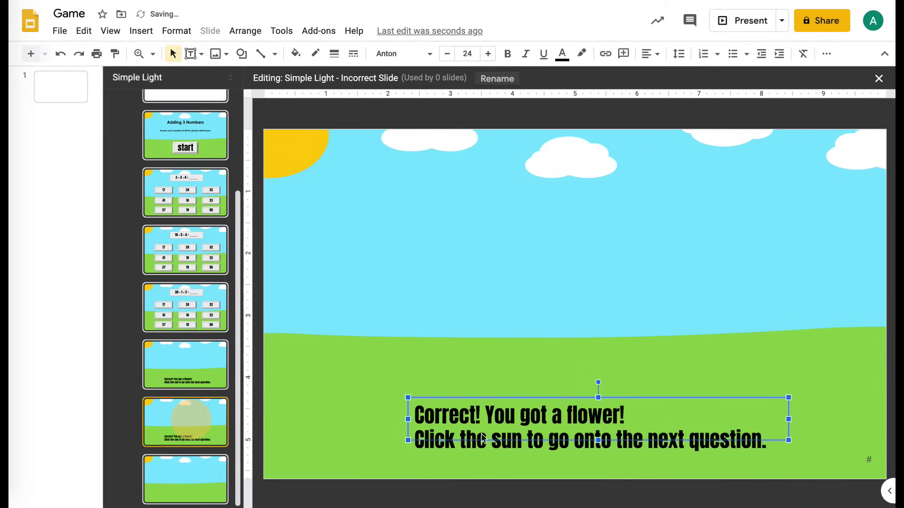
Retype the pasted message as 'Oops! Try again.' and 'Click the rabbit to go back.'.
triple_click(423, 415)
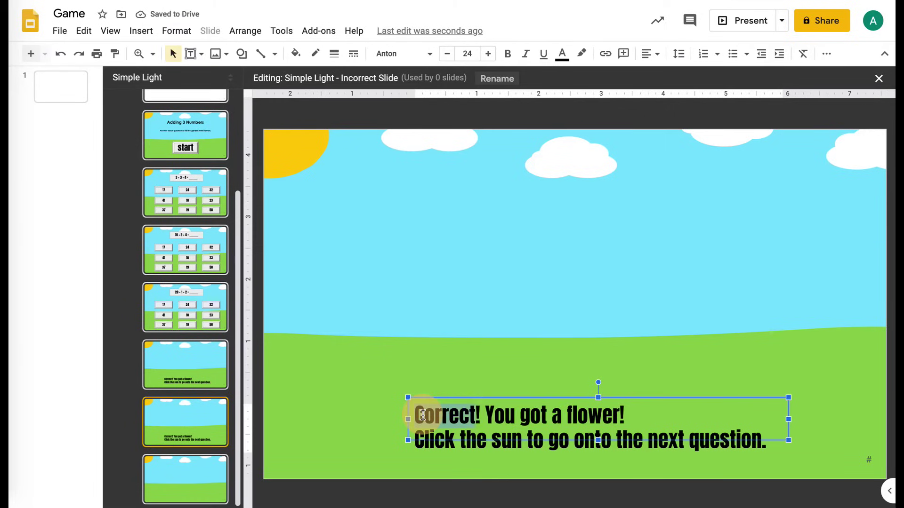
triple_click(422, 415)
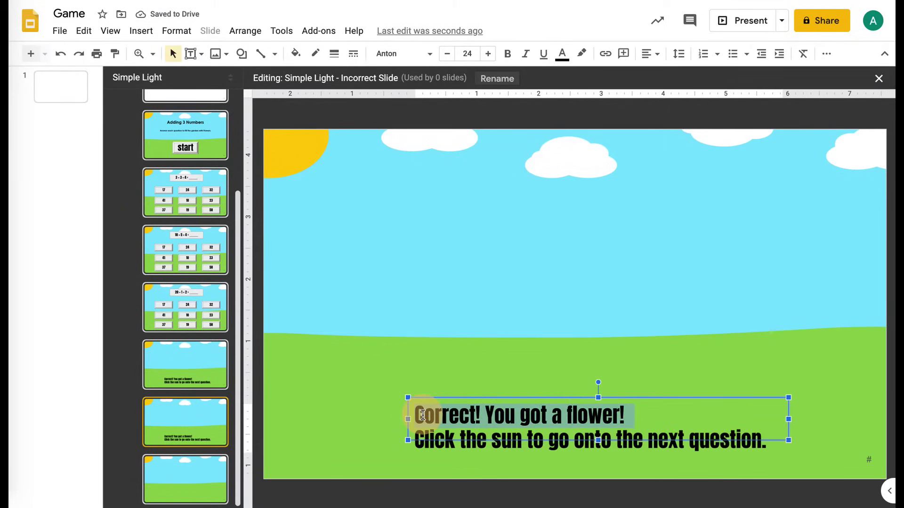
type("Oops! Tr")
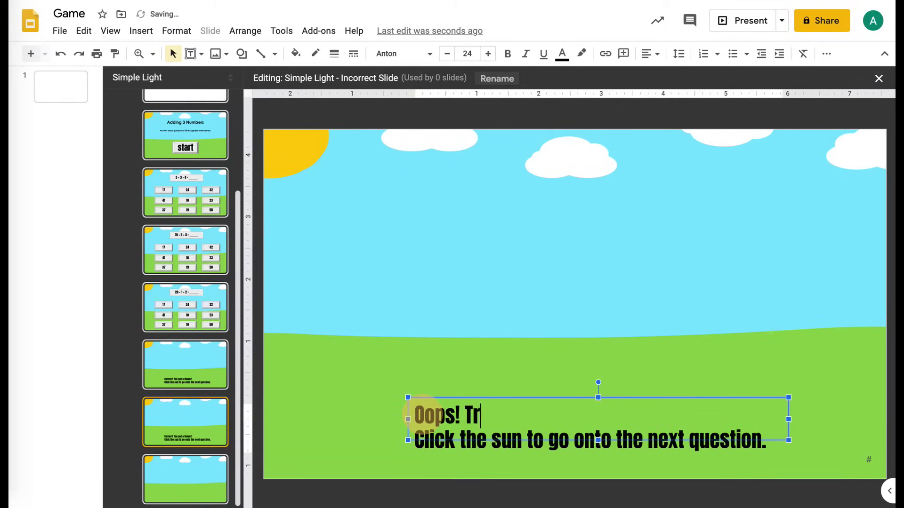
type("y again.")
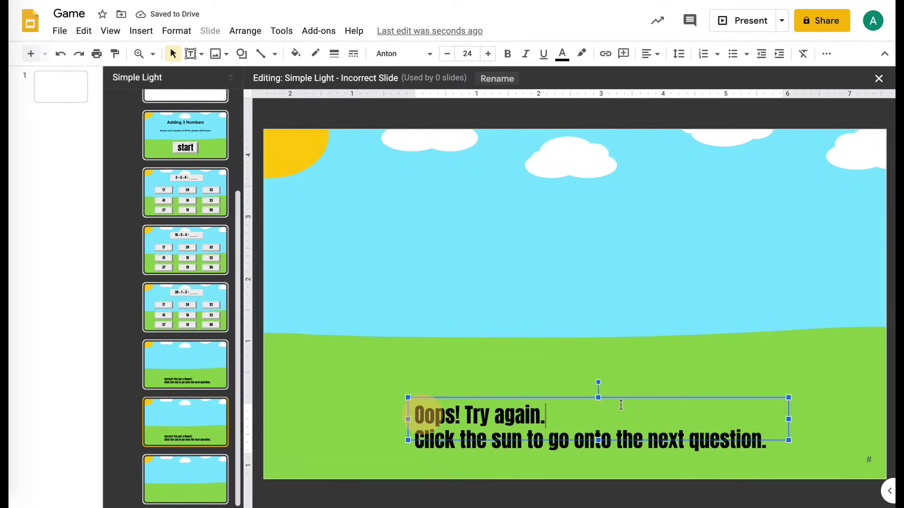
left_click_drag(488, 441, 759, 437)
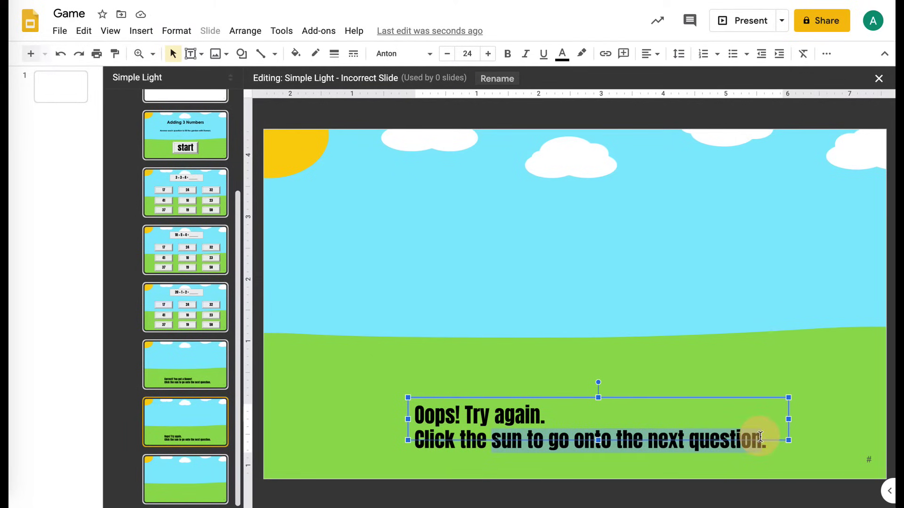
type("try")
key("BackSpace")
key("BackSpace")
key("BackSpace")
type("button to go back.")
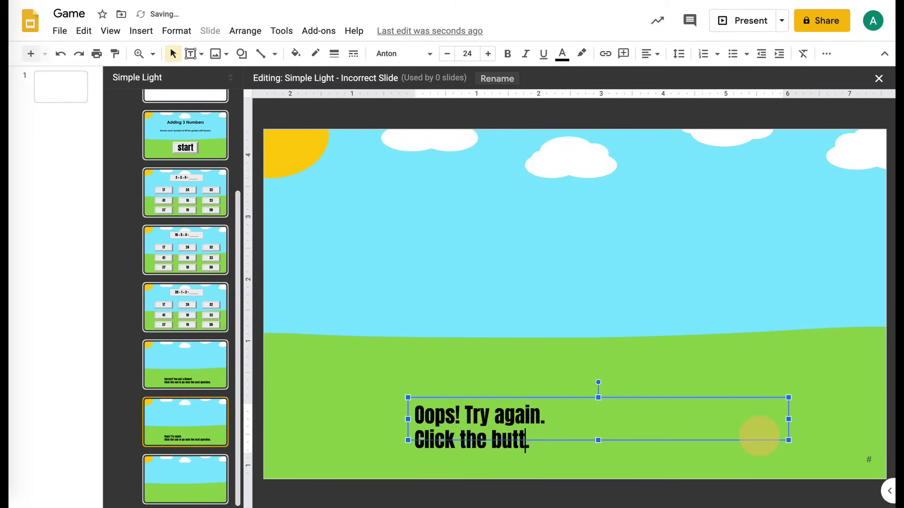
double_click(517, 433)
type("rabbit to go back.")
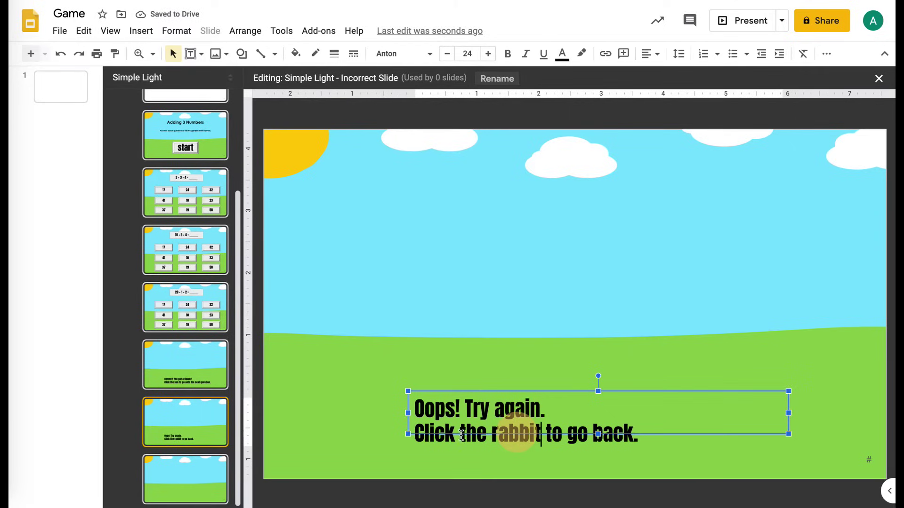
left_click(193, 473)
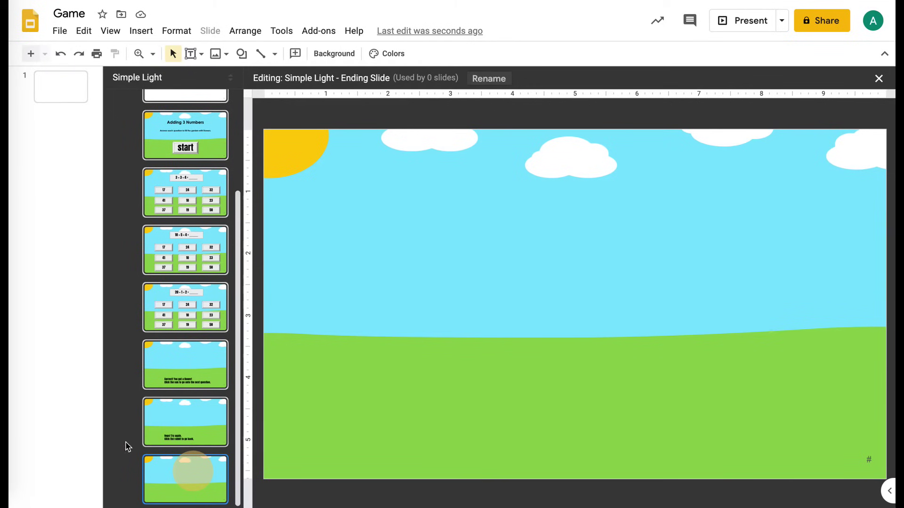
Copy the Incorrect Slide message box onto the Ending Slide layout.
left_click(169, 418)
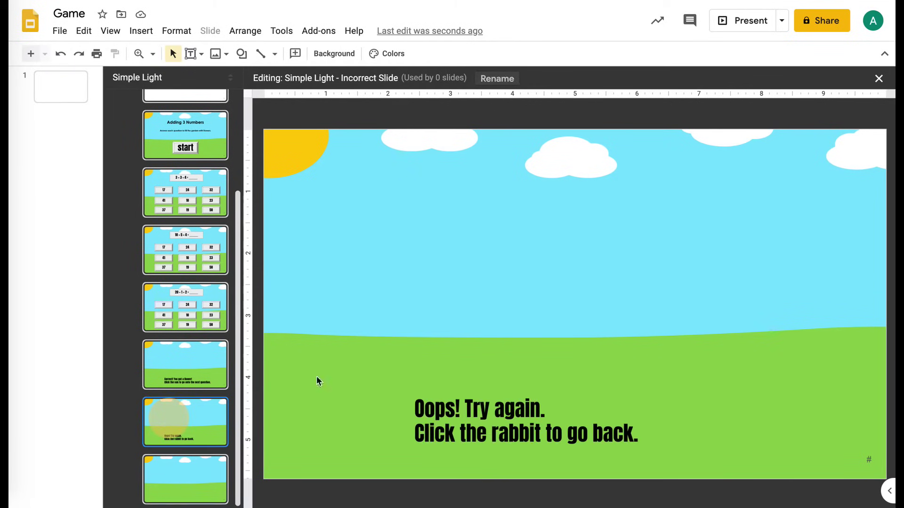
left_click(490, 413)
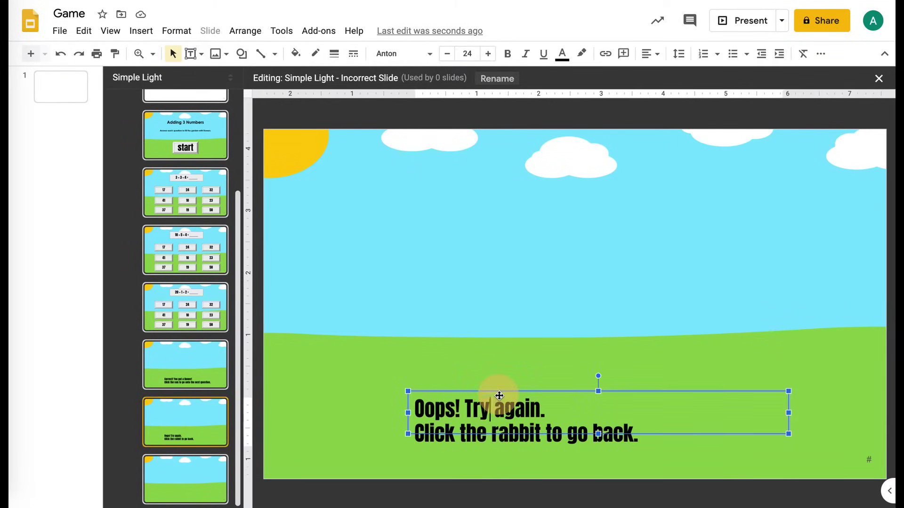
left_click(187, 484)
type("Oops! Try again. Click the rabbit to go back.")
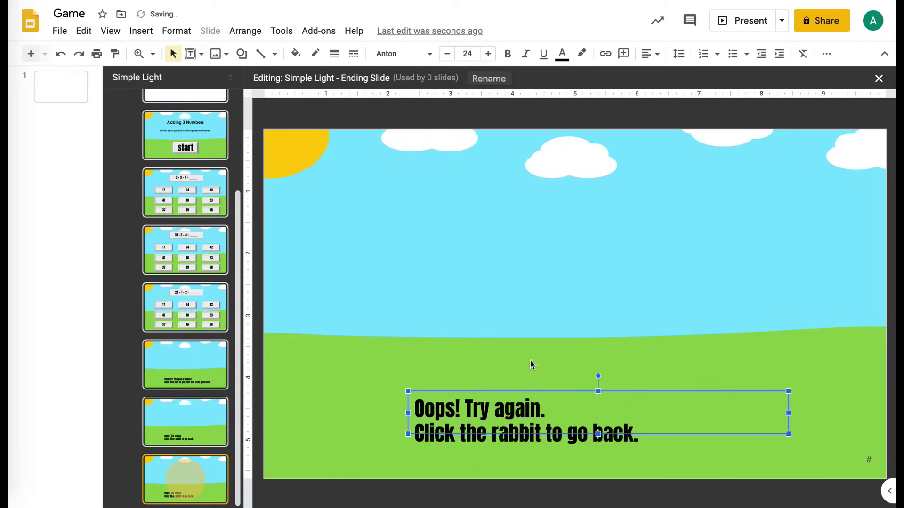
Replace the pasted text with 'Amazing work!' and exit the layout editor.
left_click(485, 418)
left_click_drag(411, 409, 657, 447)
type("Amaz")
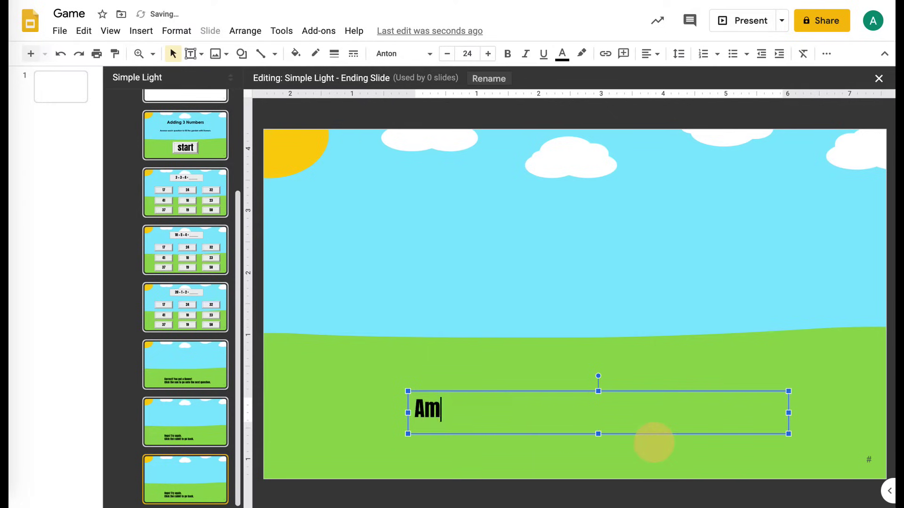
type("ing work!")
key("Return")
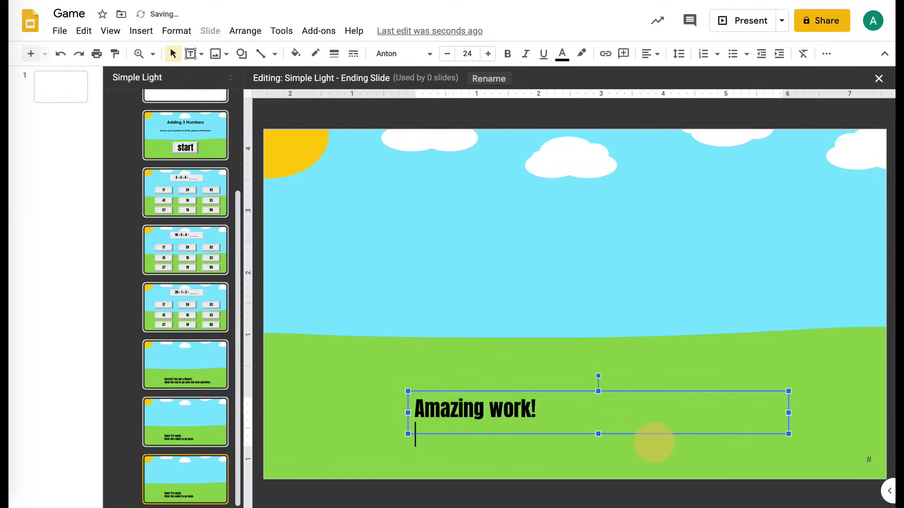
left_click(160, 136)
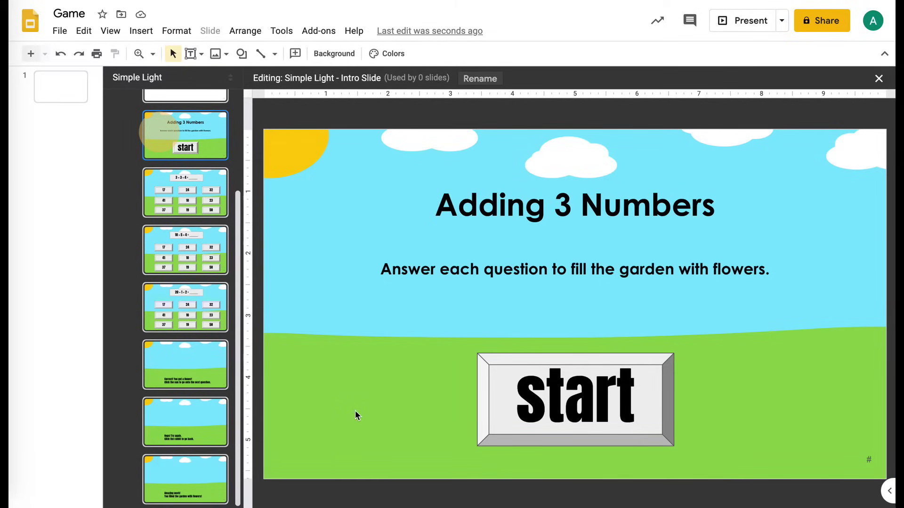
left_click(68, 78)
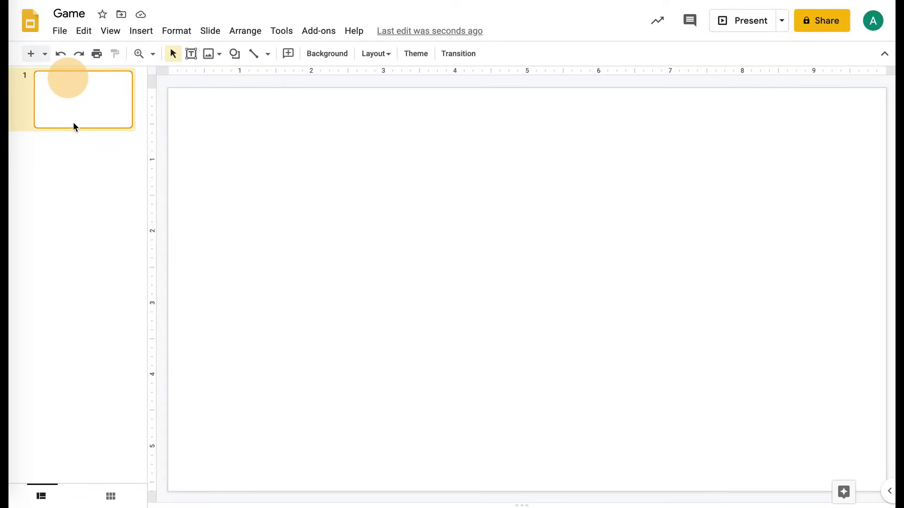
Add Intro, Question, Correct and Oops slides from the layout list.
left_click(45, 56)
left_click(134, 95)
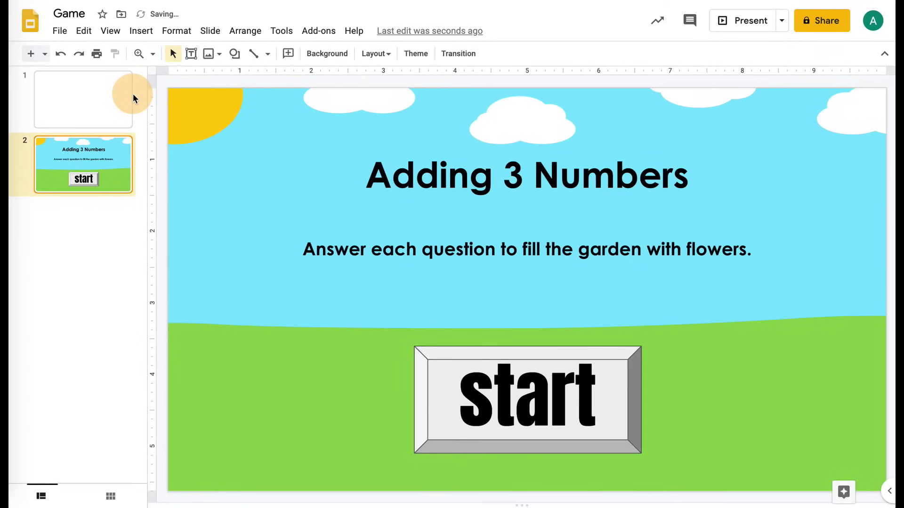
left_click(46, 56)
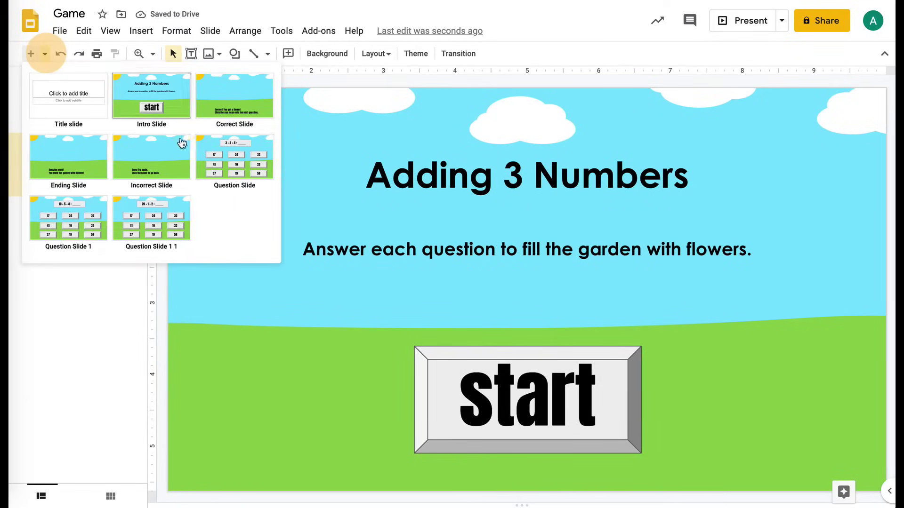
left_click(93, 206)
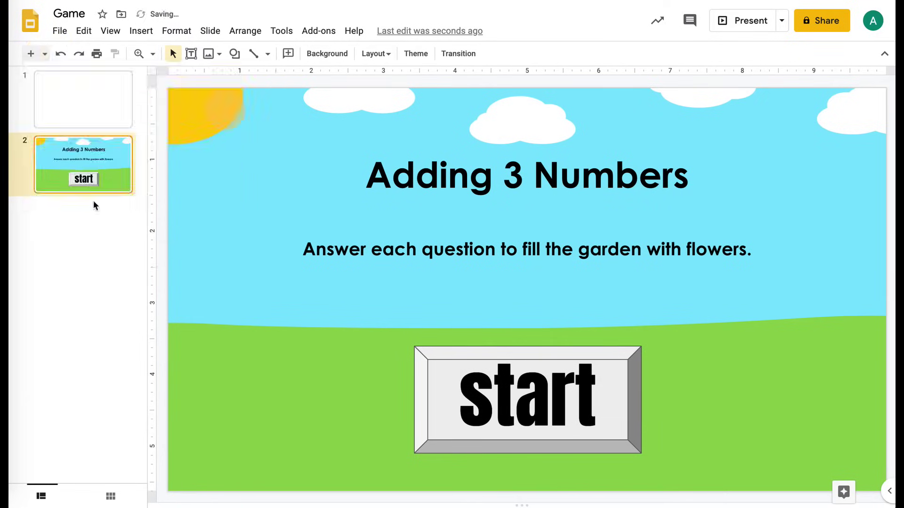
left_click(45, 55)
left_click(236, 157)
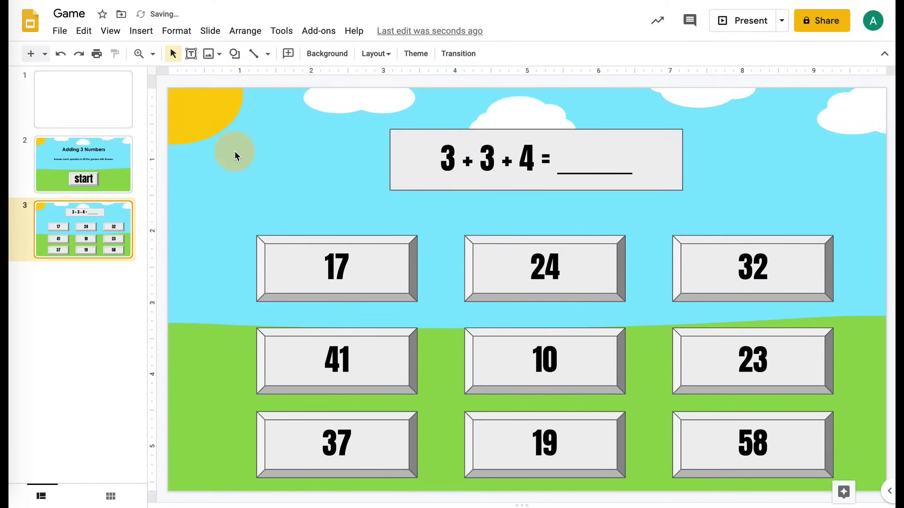
left_click(45, 54)
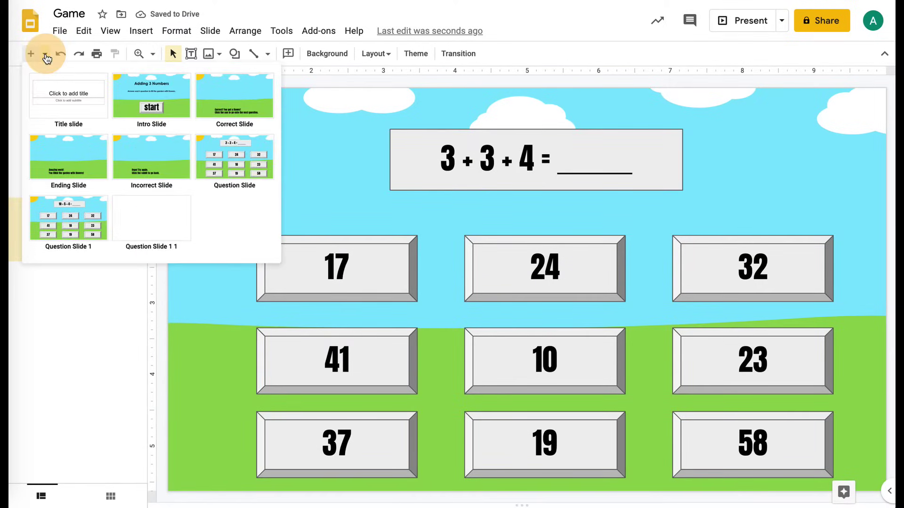
left_click(230, 111)
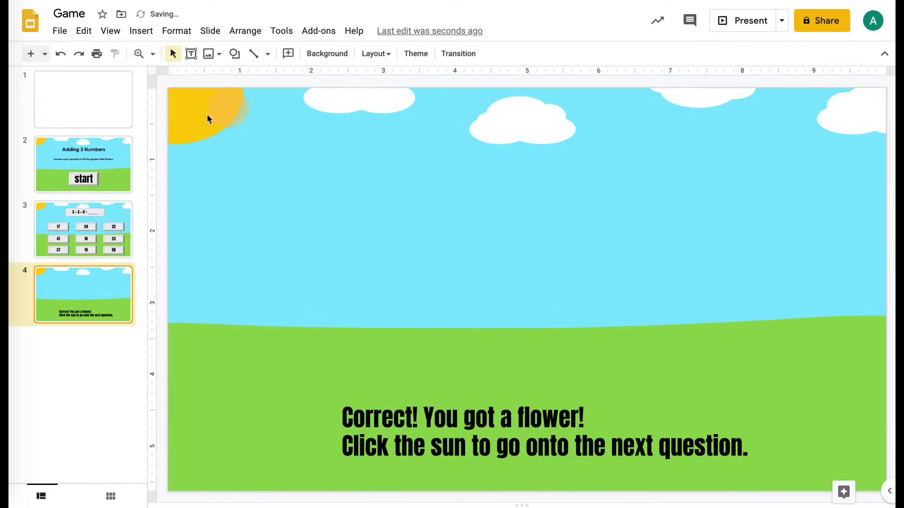
left_click(45, 55)
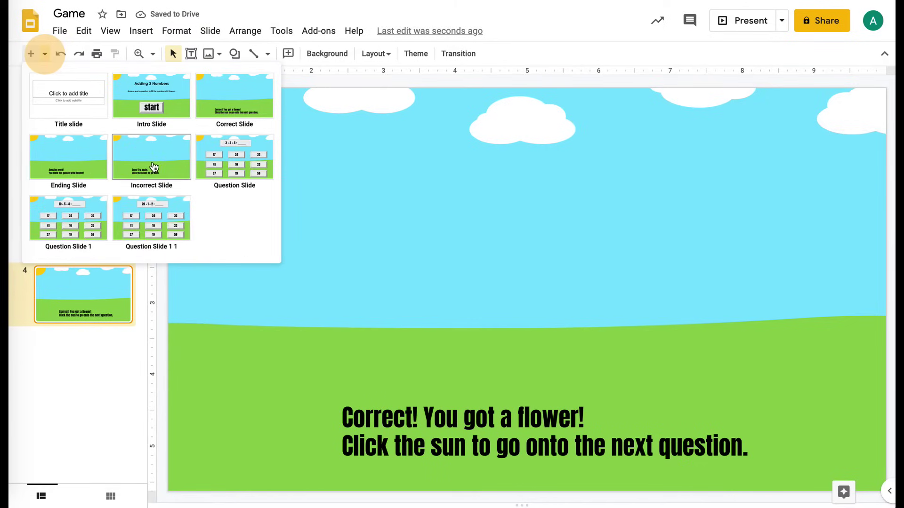
left_click(153, 159)
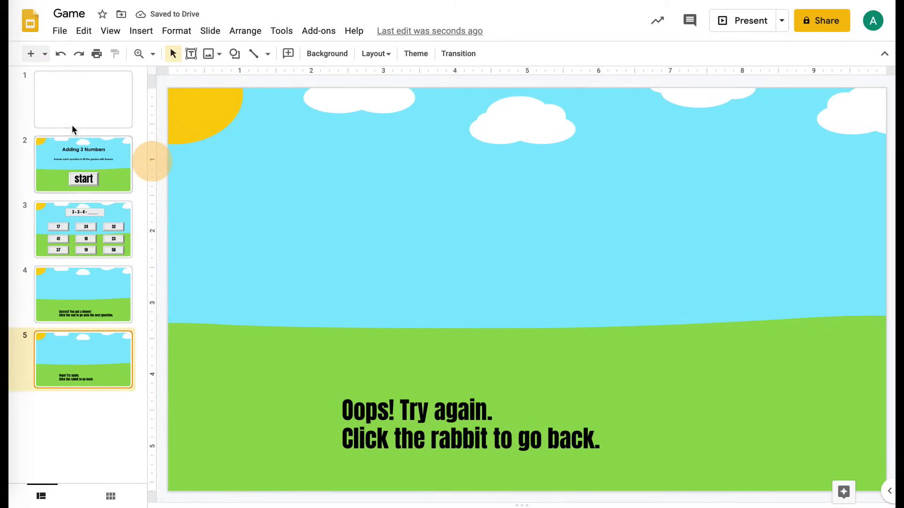
Add the 10+5+4 question with Oops and Correct slides, Oops placed first.
left_click(43, 55)
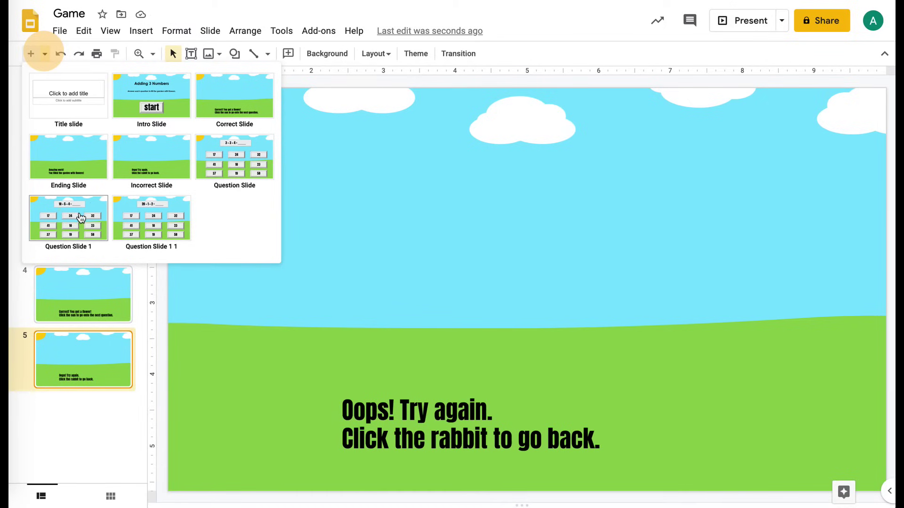
left_click(81, 217)
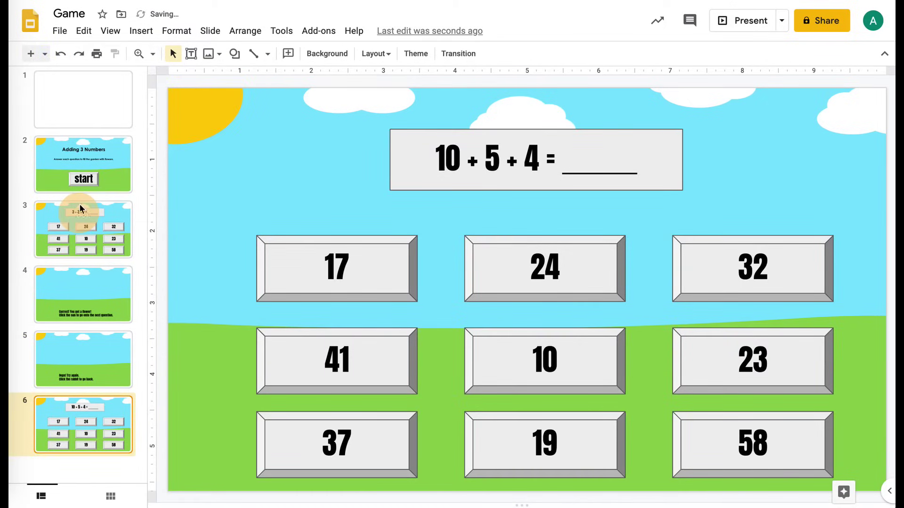
left_click(45, 54)
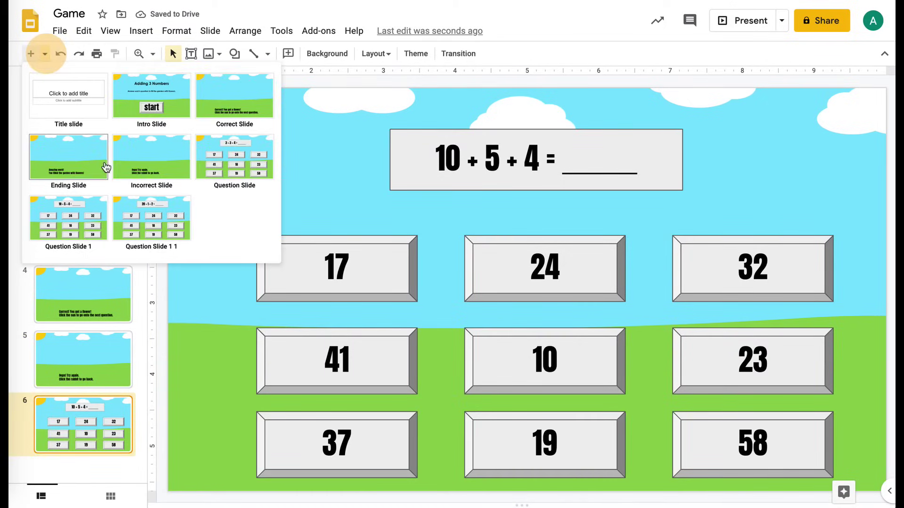
left_click(150, 174)
left_click(45, 54)
left_click(237, 110)
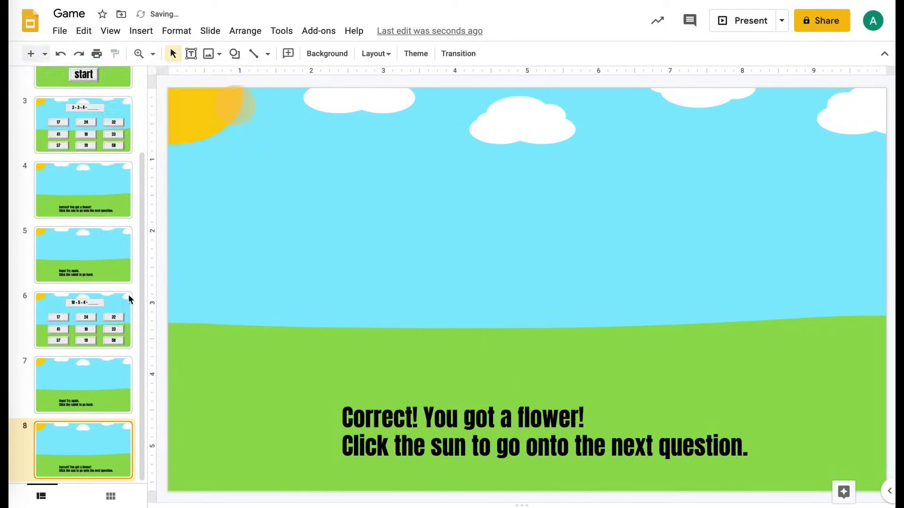
left_click_drag(97, 203, 98, 161)
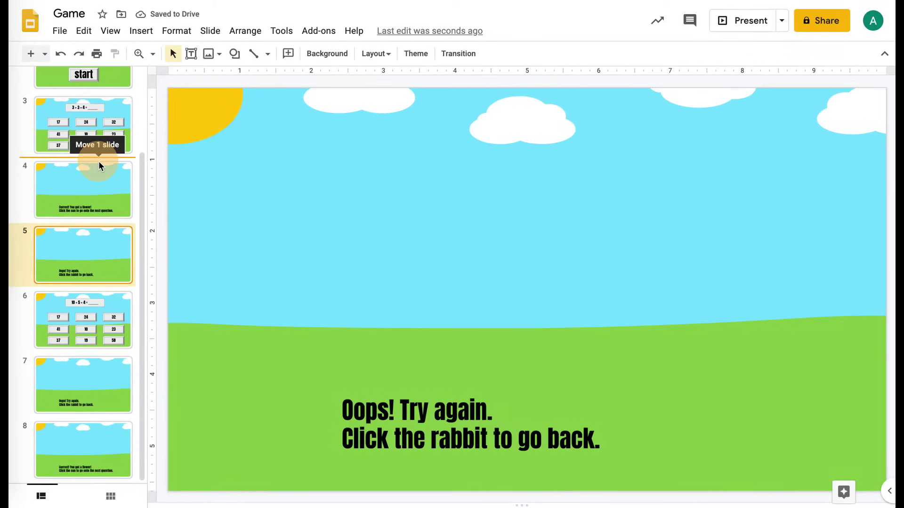
Add the 20+1+2 question slide followed by Oops and Correct feedback slides.
left_click(92, 453)
left_click(45, 53)
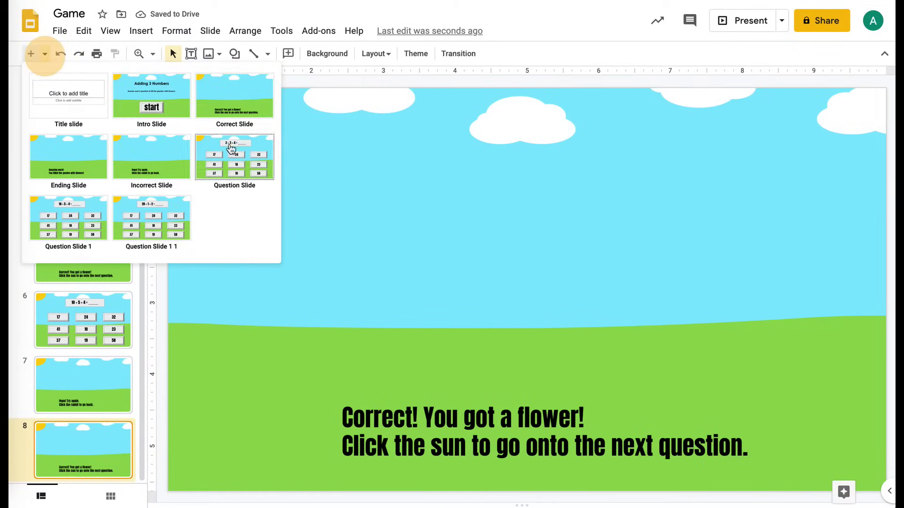
left_click(185, 218)
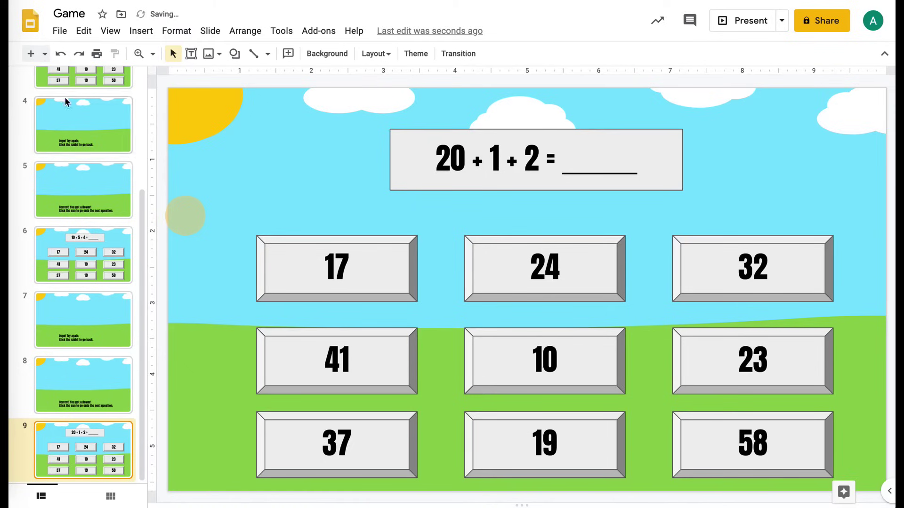
left_click(45, 54)
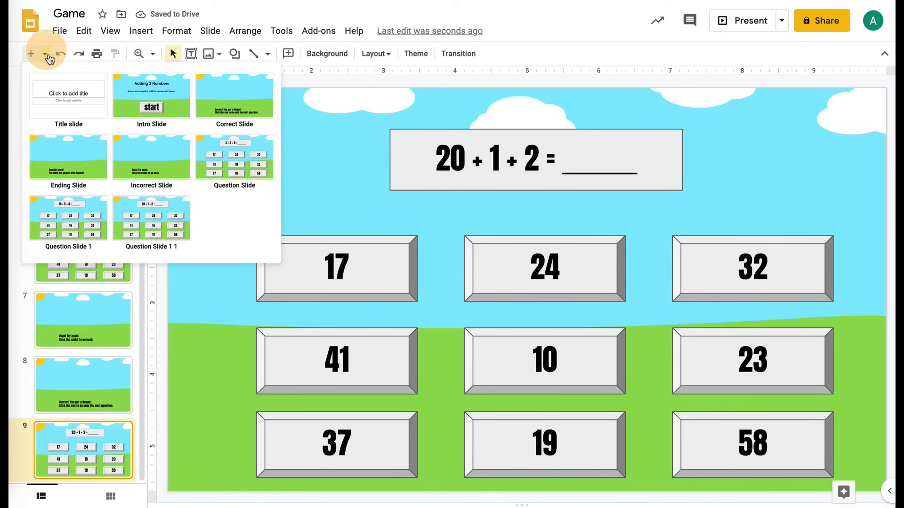
left_click(148, 174)
left_click(44, 54)
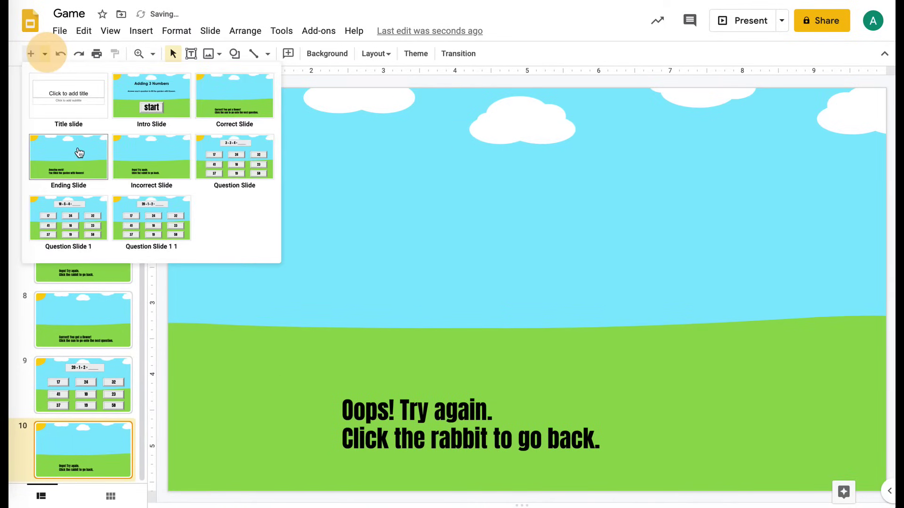
left_click(230, 106)
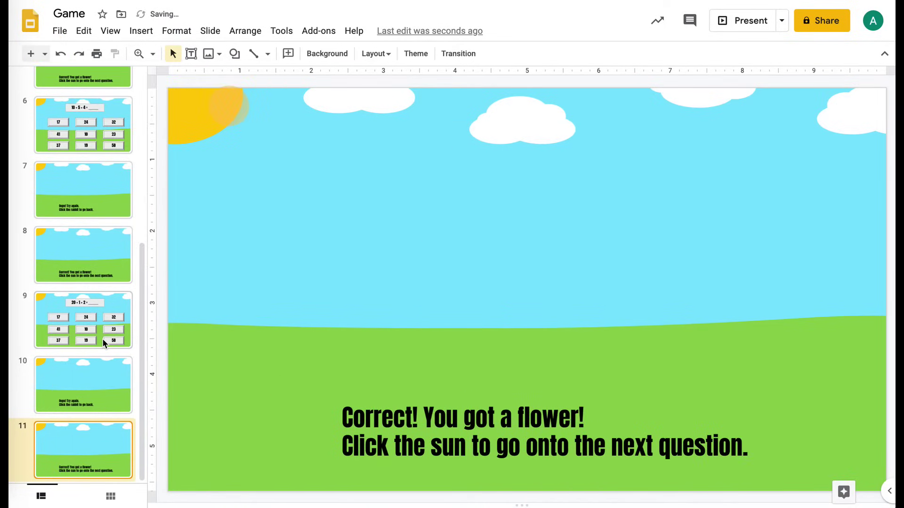
Add the Amazing work ending slide after the last Correct slide.
left_click(88, 391)
left_click(91, 446, "shift")
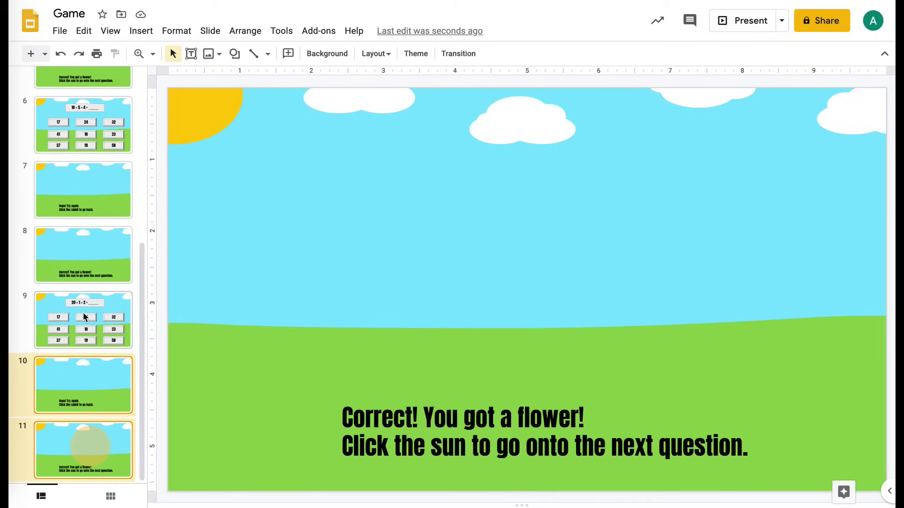
left_click(100, 294)
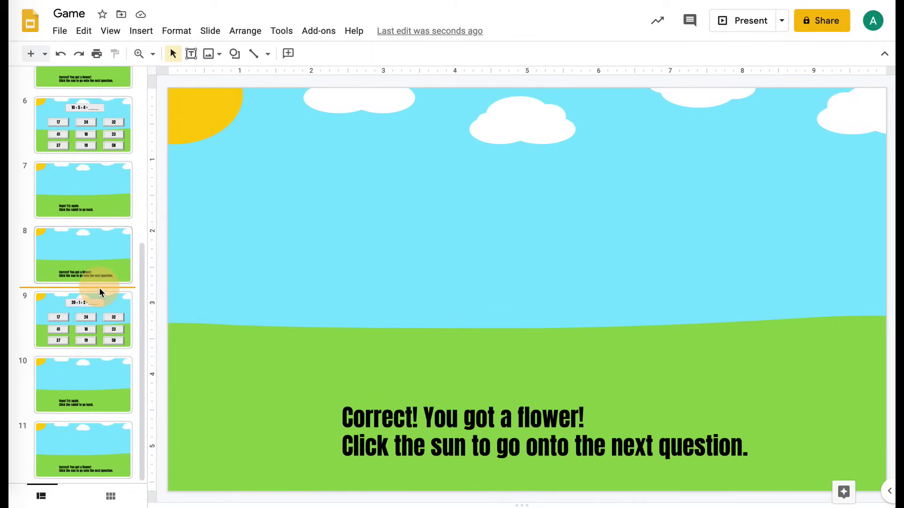
scroll(99, 311, "up", 1)
scroll(98, 323, "down", 1)
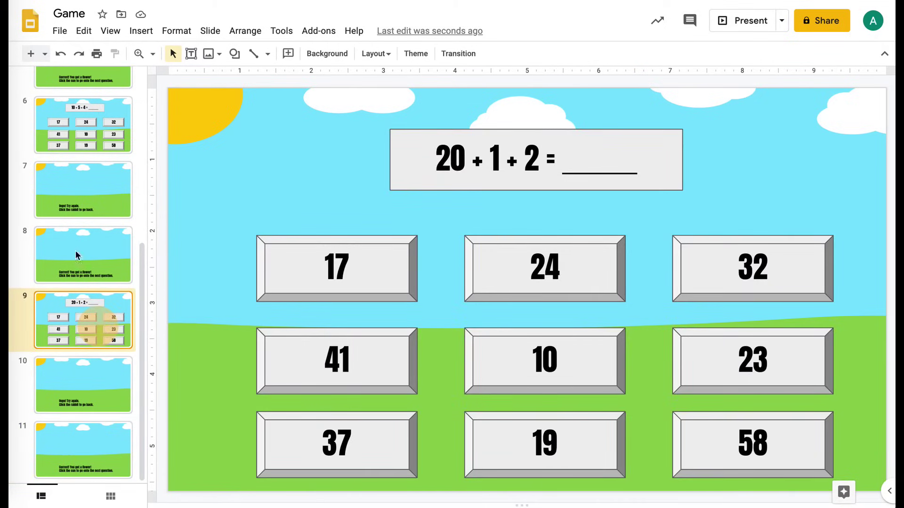
left_click(89, 447)
left_click(45, 54)
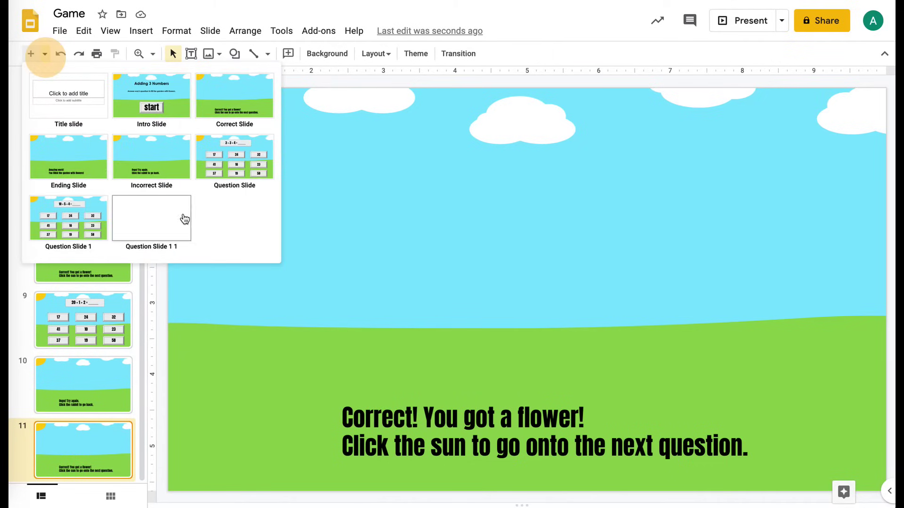
left_click(51, 160)
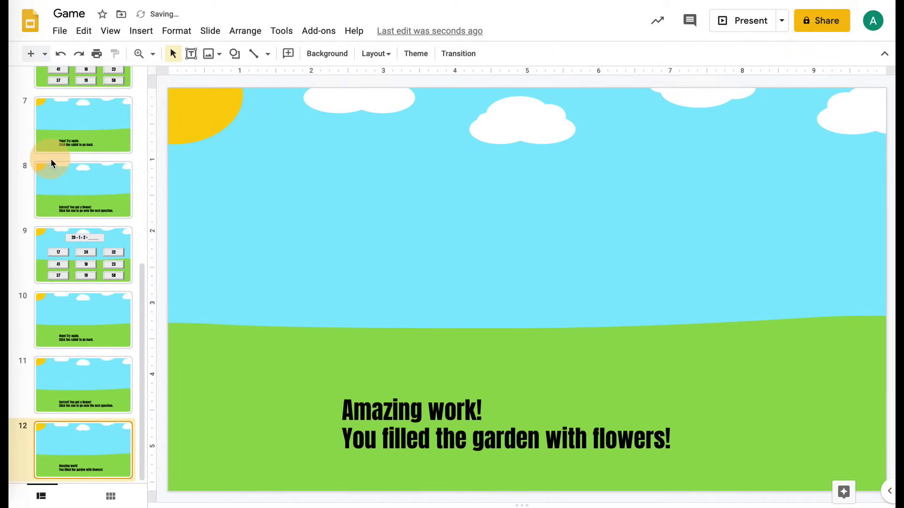
Select the blank first slide at the top of the deck.
scroll(94, 304, "up", 3)
scroll(94, 304, "up", 5)
left_click(105, 176)
left_click(103, 103)
Delete the blank first slide and draw a rounded rectangle over the start button.
key("Delete")
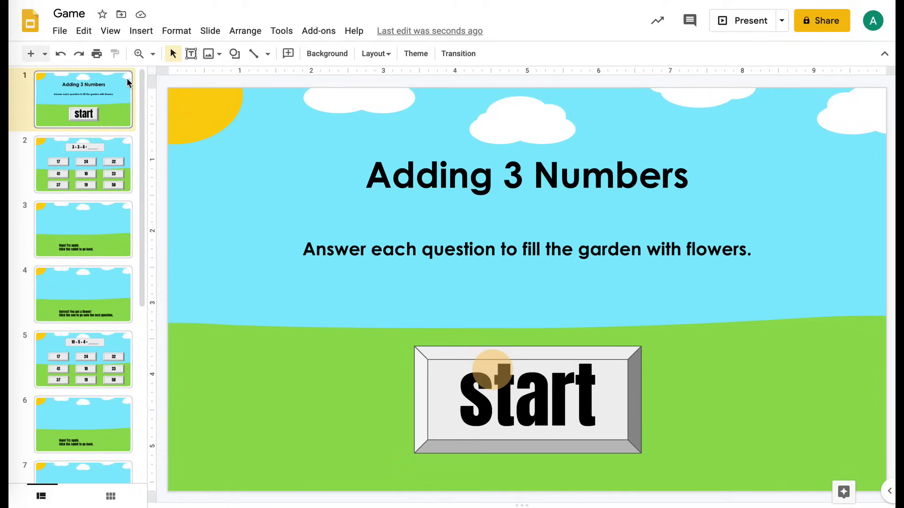
left_click(234, 53)
left_click(251, 79)
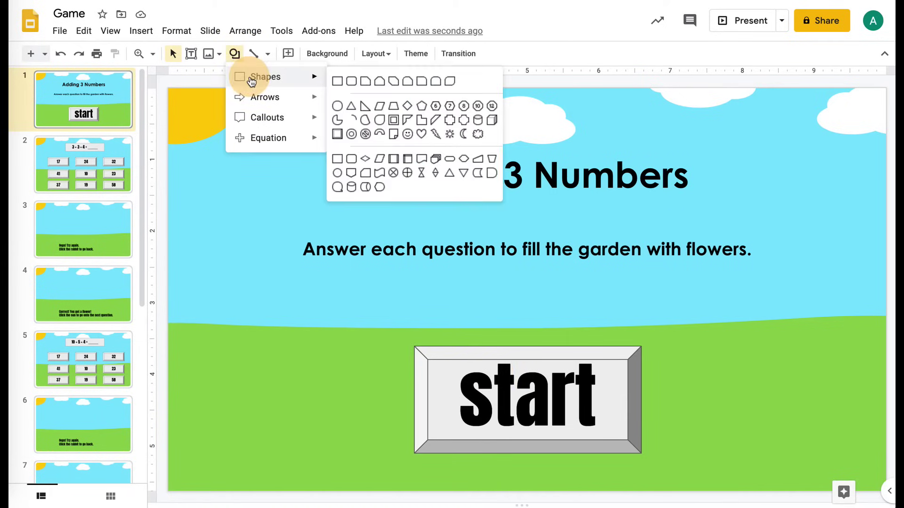
left_click(352, 82)
left_click_drag(410, 342, 647, 459)
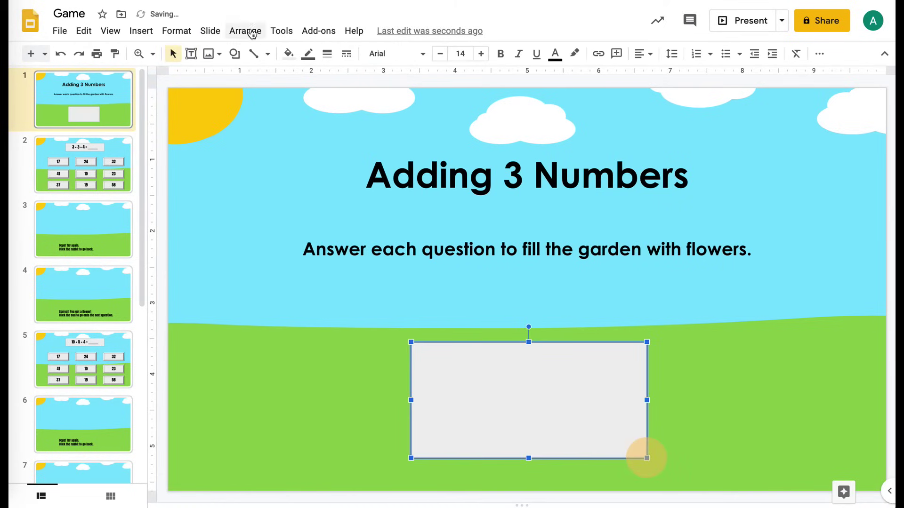
Make the rectangle's fill and border Transparent and link it to the Next Slide.
left_click(288, 54)
left_click(304, 102)
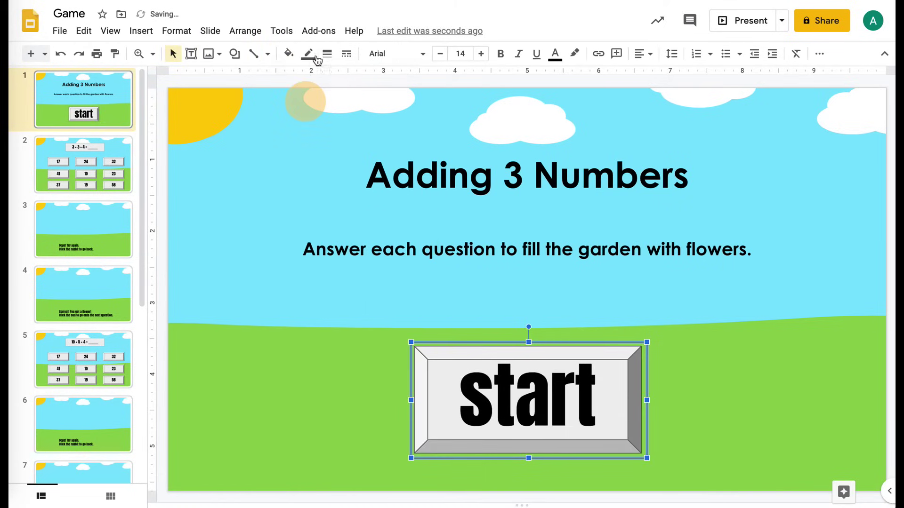
left_click(308, 54)
left_click(328, 79)
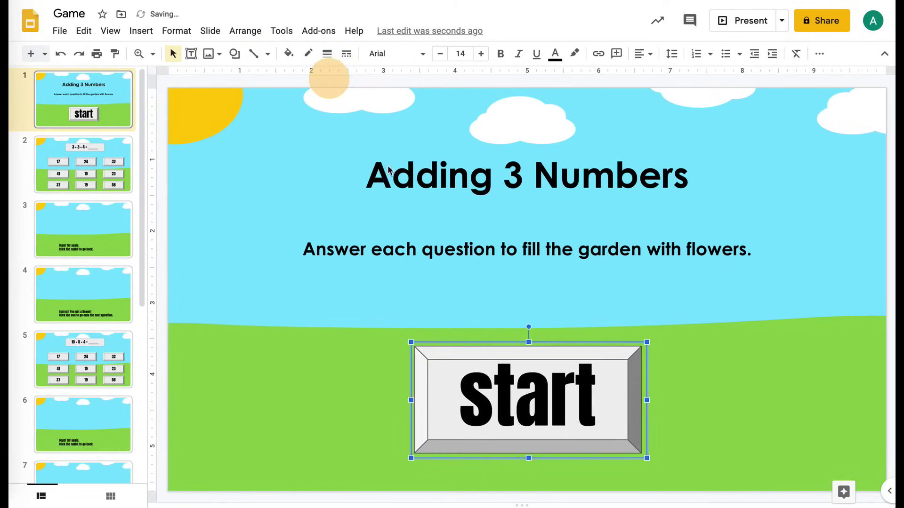
left_click(597, 54)
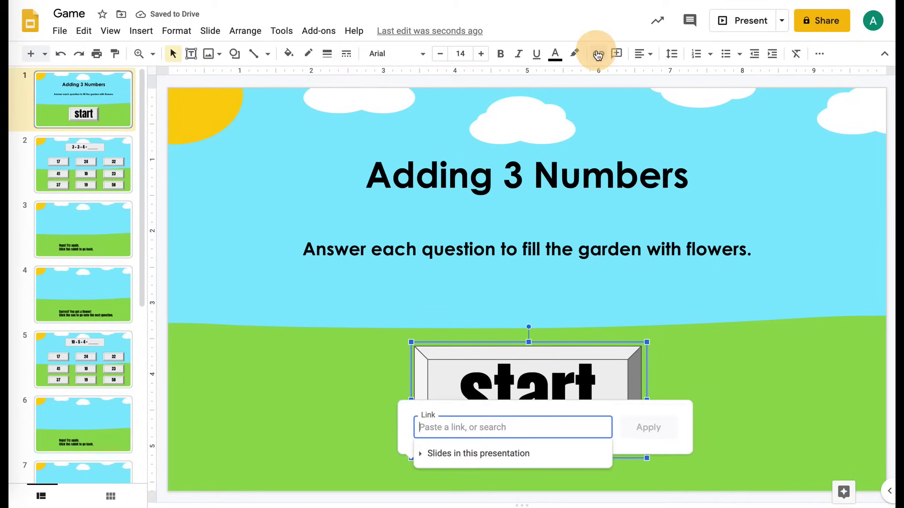
left_click(460, 454)
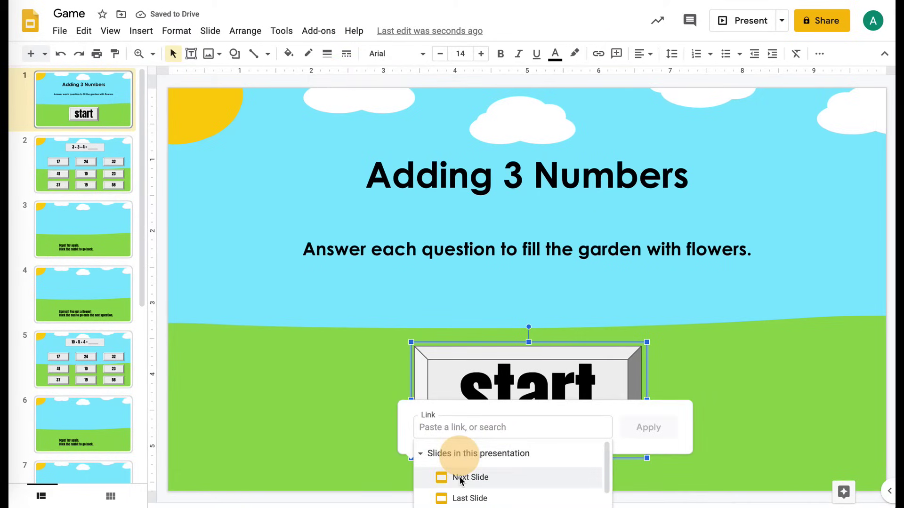
left_click(460, 476)
left_click(658, 426)
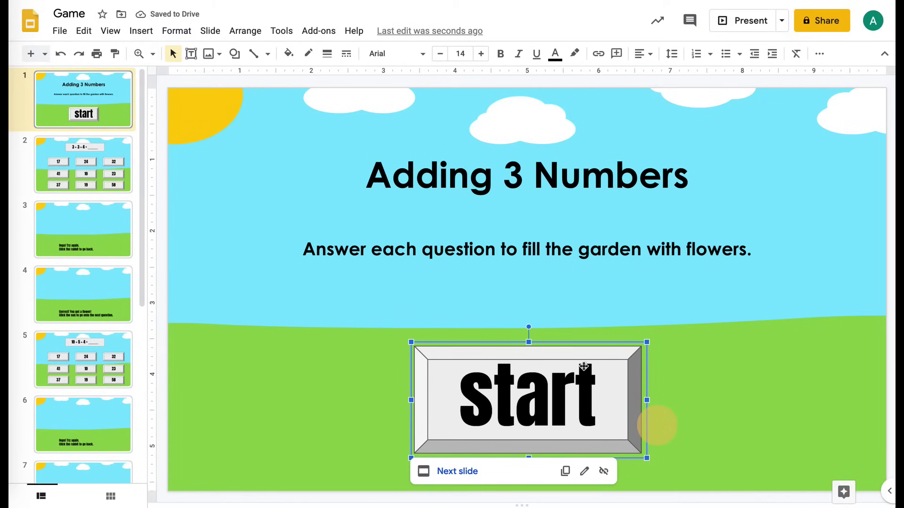
left_click(68, 159)
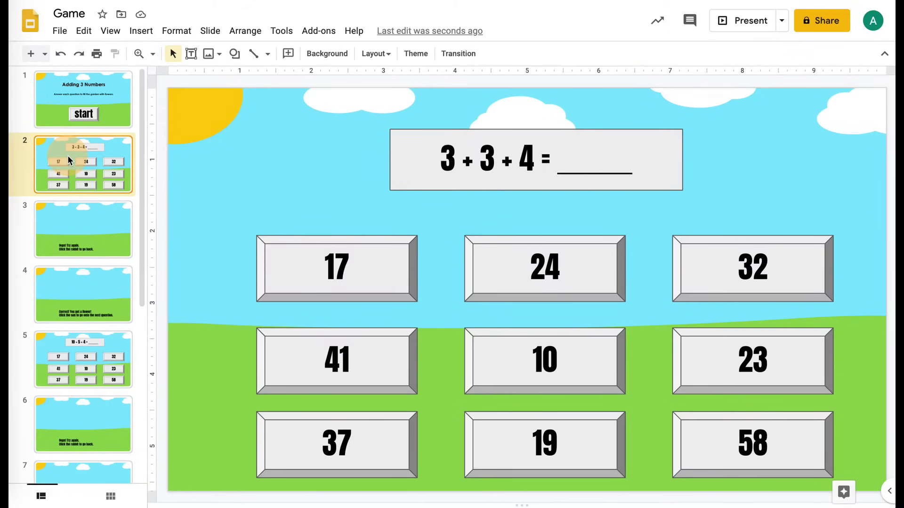
Move the linked shape over the 17 answer and change its link to Slide 4.
key("Tab")
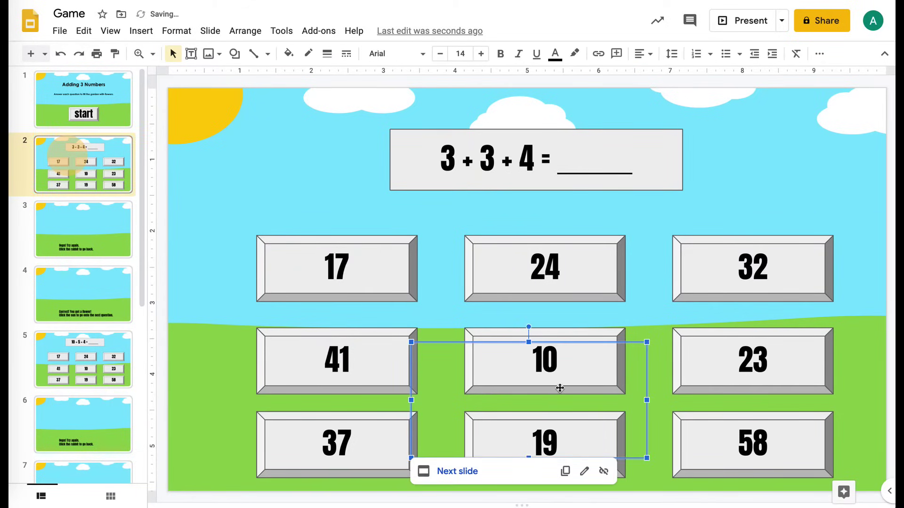
left_click_drag(592, 377, 366, 229)
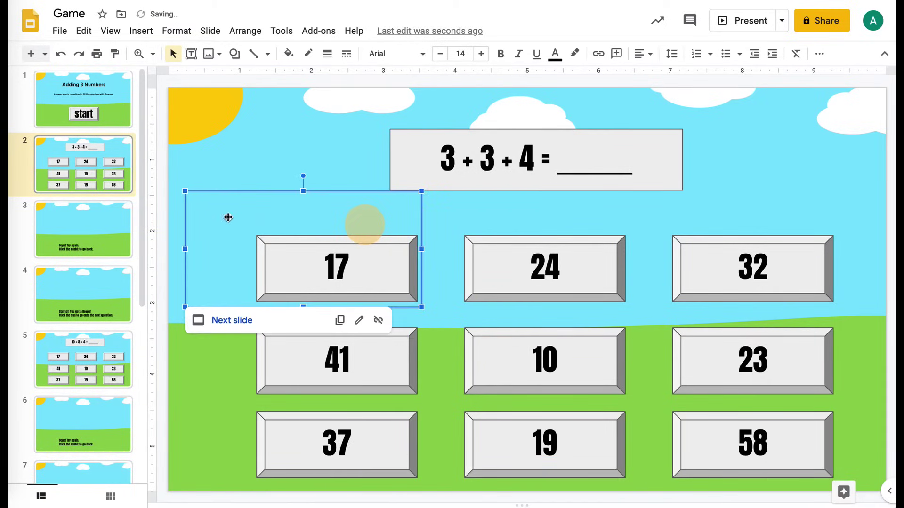
left_click_drag(186, 192, 253, 233)
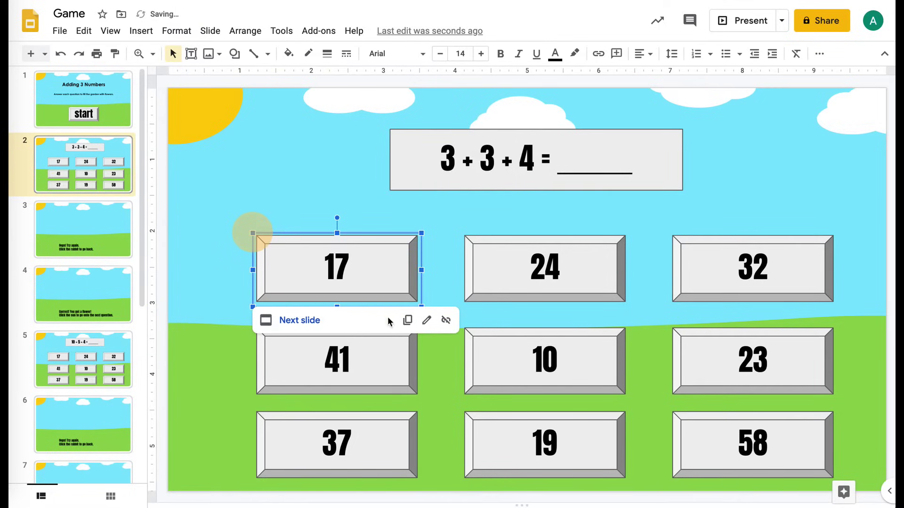
left_click(427, 325)
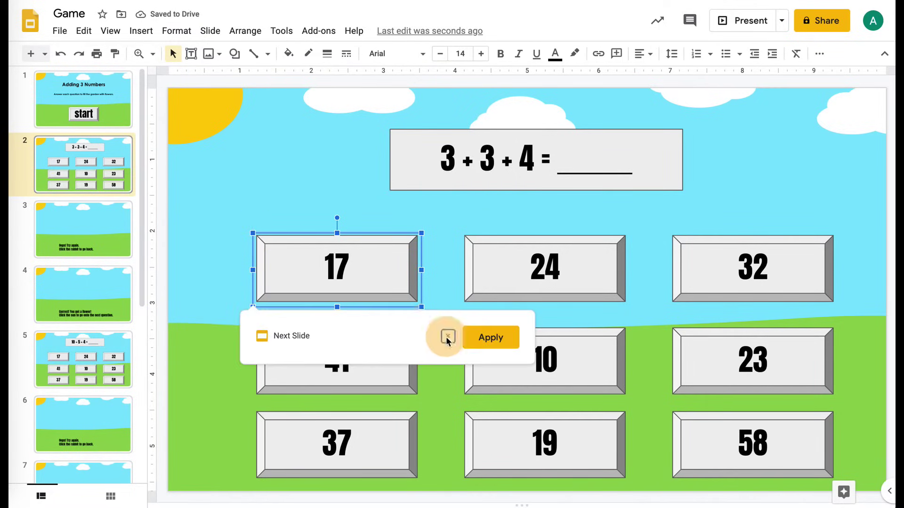
left_click(445, 337)
left_click(373, 359)
scroll(339, 416, "down", 3)
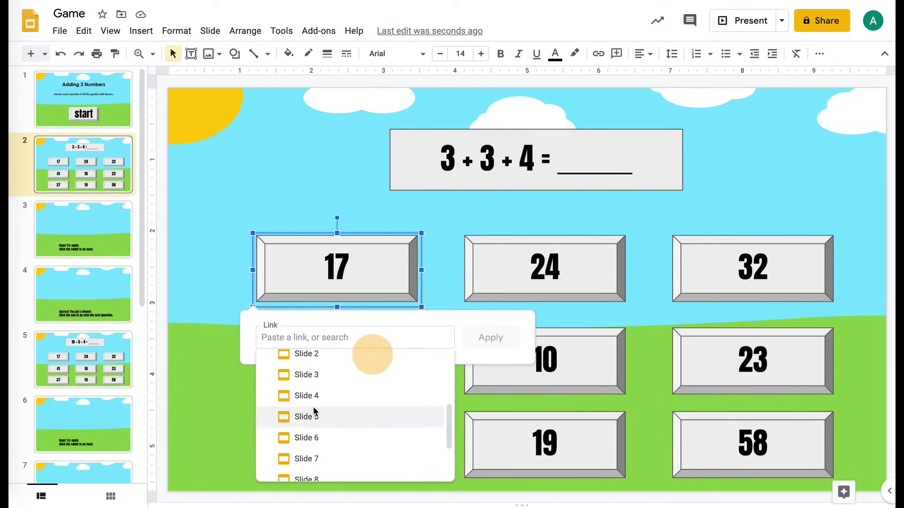
left_click(309, 400)
left_click(490, 337)
Place a link box over the 24 answer linking to Slide 3.
left_click(344, 271)
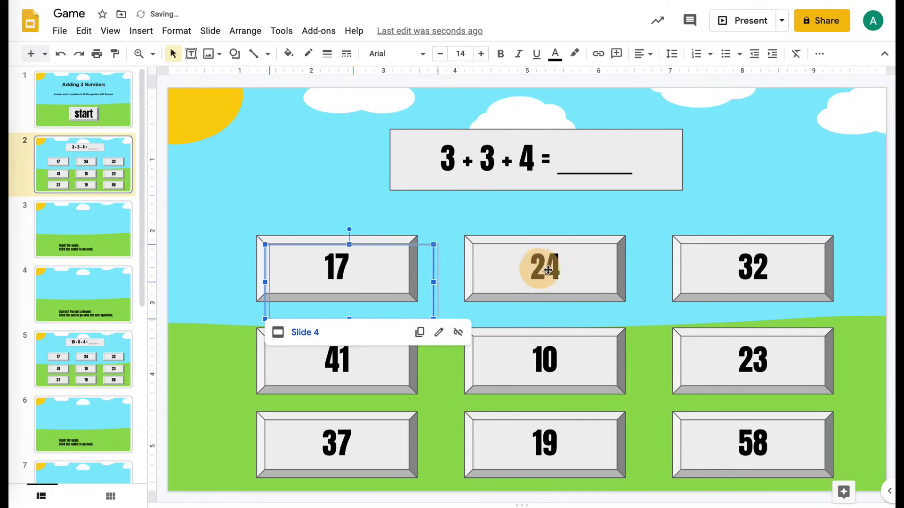
left_click_drag(547, 270, 549, 268)
left_click(635, 318)
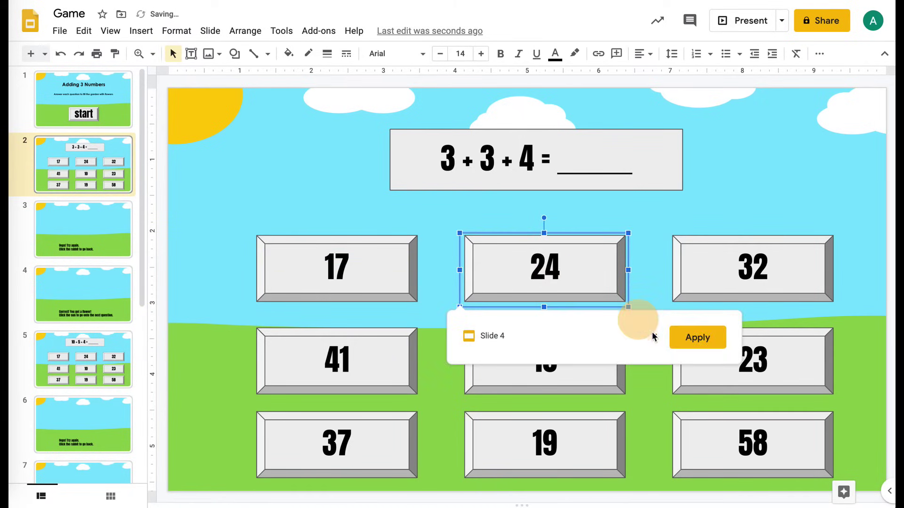
left_click(544, 362)
scroll(528, 451, "down", 2)
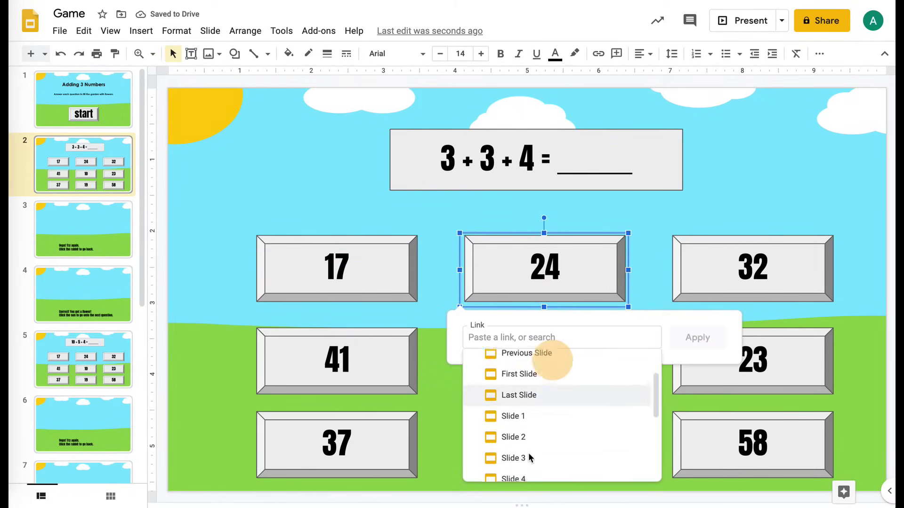
left_click(513, 441)
left_click(696, 338)
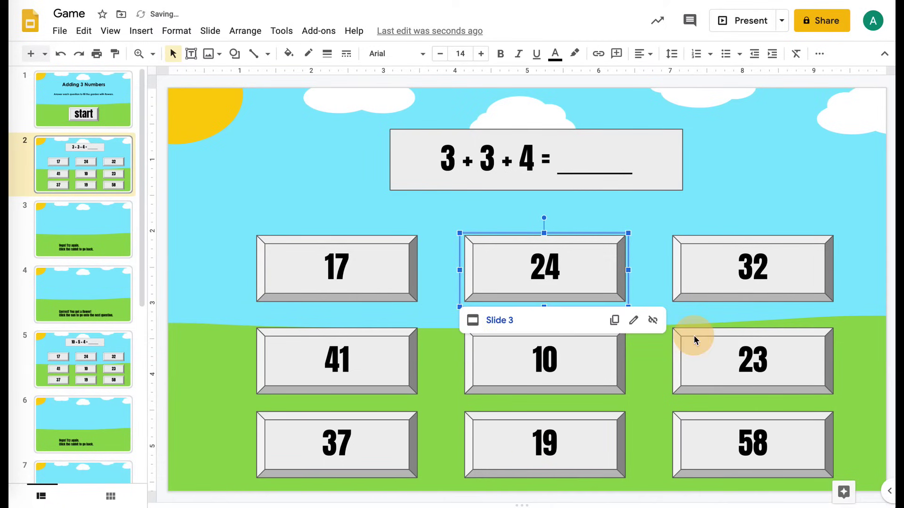
Arrange link boxes over the 32, 19 and 58 answers.
left_click(603, 283)
left_click_drag(602, 285, 787, 272)
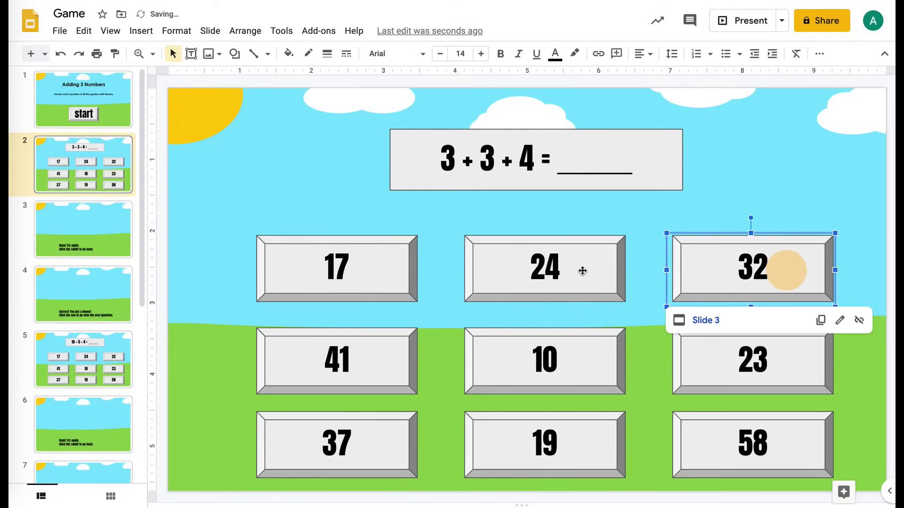
left_click(563, 269, "shift")
left_click_drag(563, 272, 758, 353)
key("ctrl+z")
left_click_drag(780, 293, 756, 447)
Duplicate the 10 and 19 link boxes onto the 41 and 37 answers.
left_click(591, 373)
left_click(569, 434, "shift")
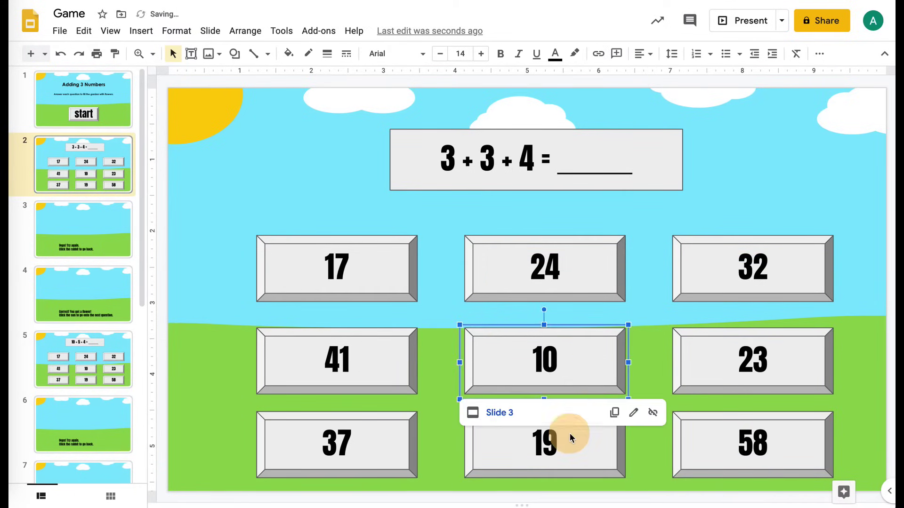
key("ctrl+d")
left_click_drag(522, 367, 361, 351)
left_click(103, 237)
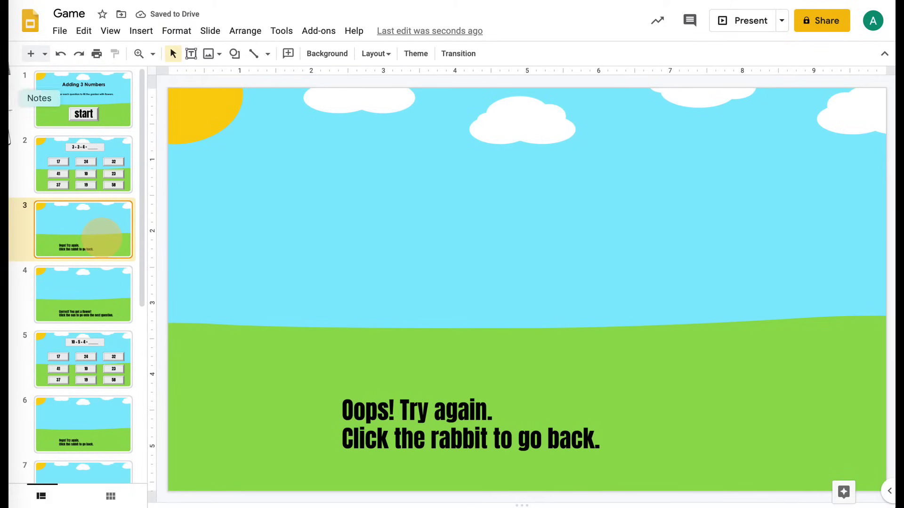
key("super+Tab")
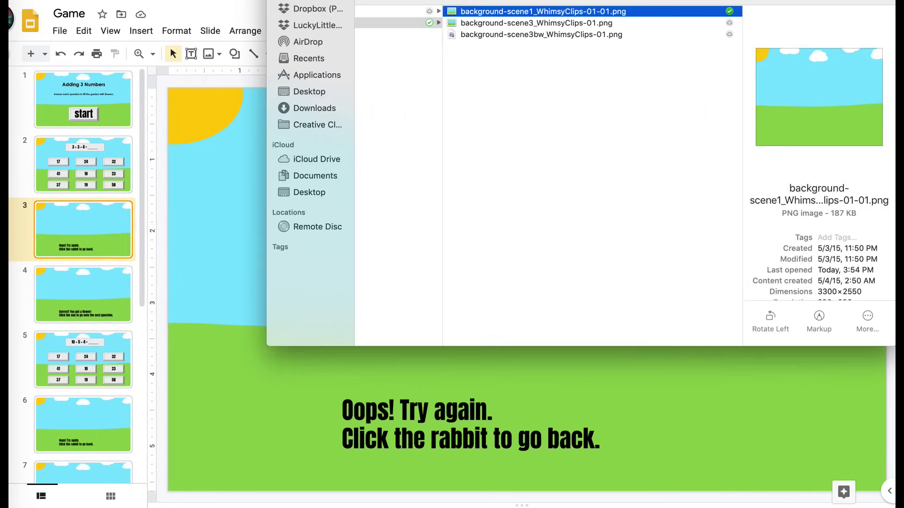
Insert the rabbit picture from the Lucky Little folder onto slide 3, shrink it, and nudge it down.
left_click(313, 24)
left_click(225, 433)
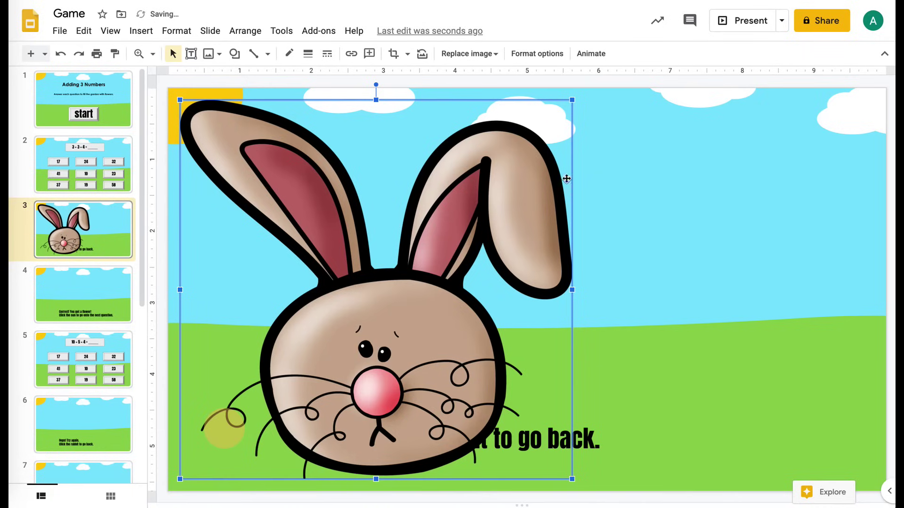
left_click_drag(572, 99, 588, 275)
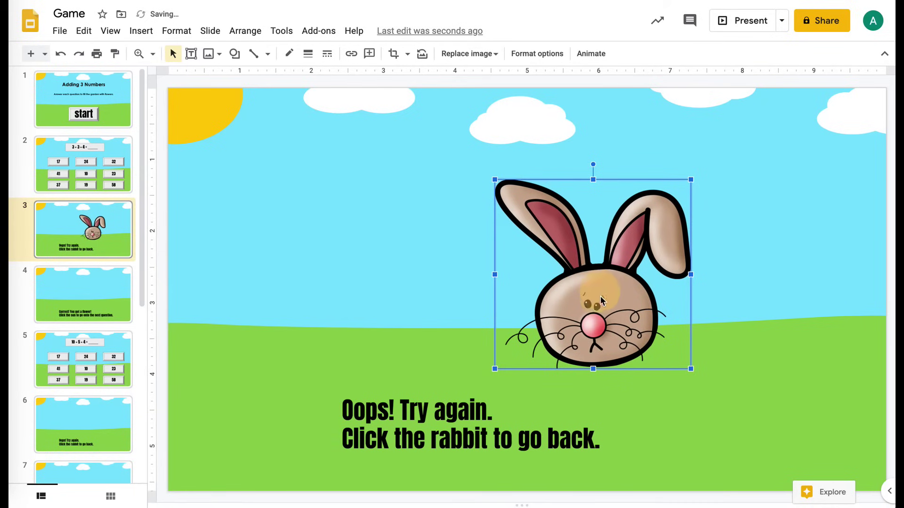
left_click_drag(600, 292, 601, 300)
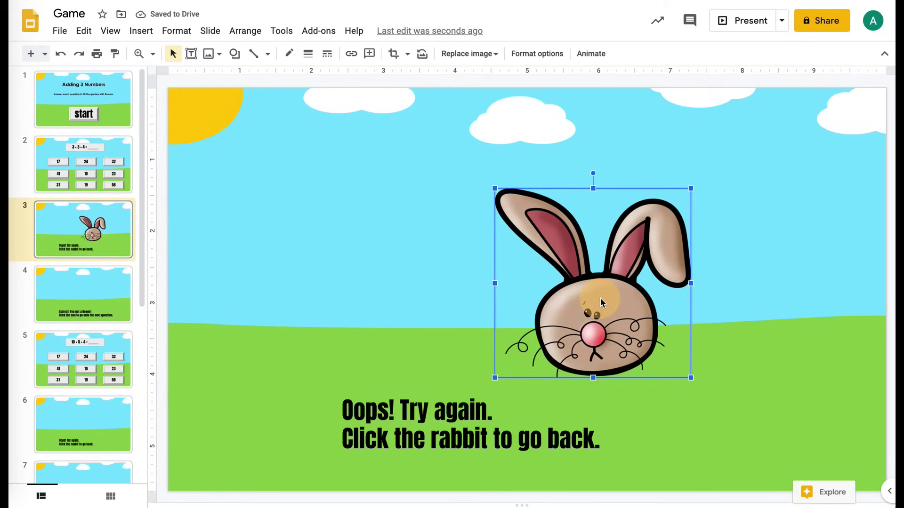
Add the rabbit picture to the Incorrect Slide theme layout.
right_click(600, 300)
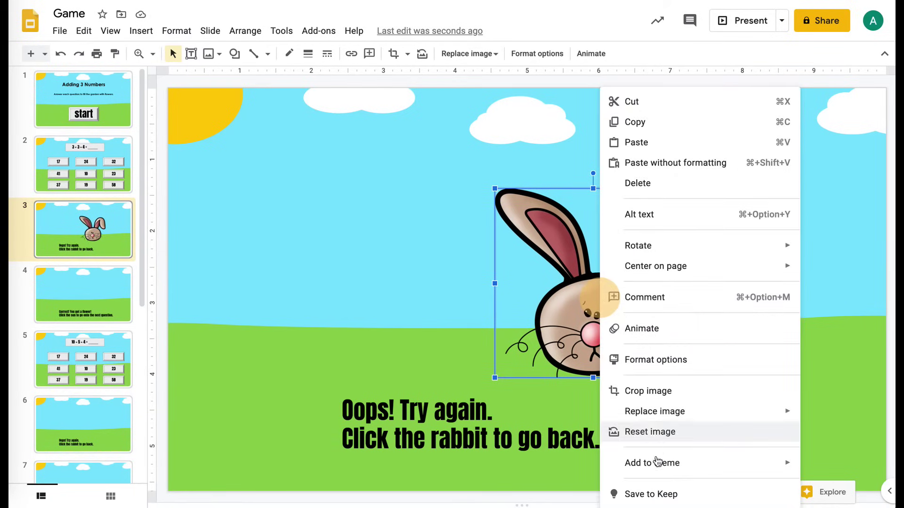
mouse_move(605, 461)
left_click(568, 434)
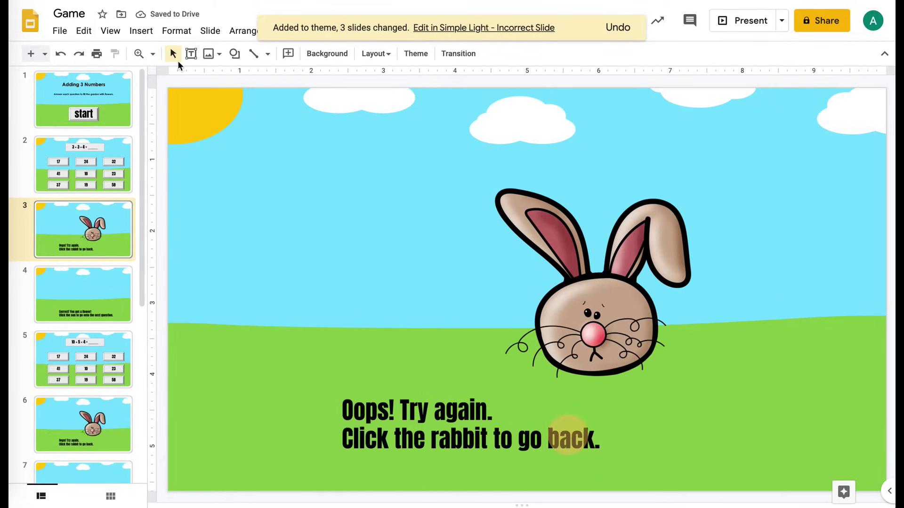
Check the 17 box's link on slide 2, then select the invisible link box on the Oops slide.
left_click(244, 55)
left_click(236, 54)
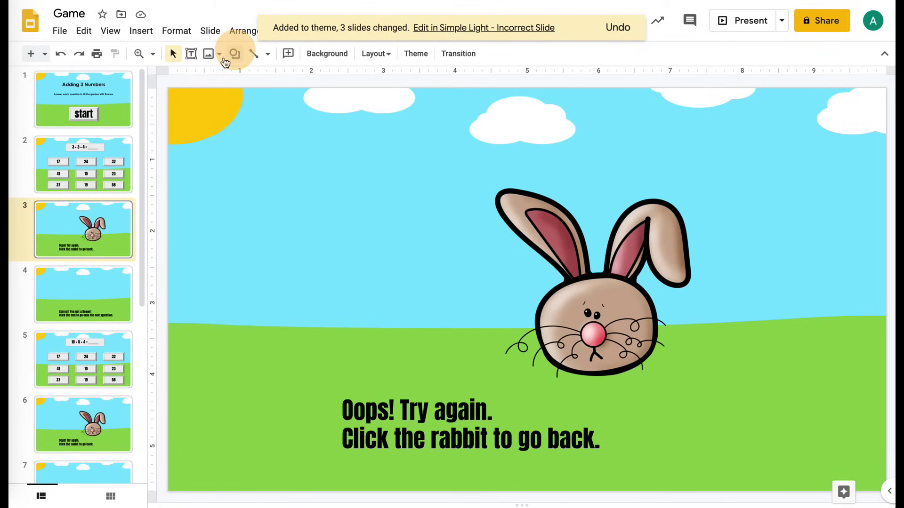
left_click(95, 167)
left_click(370, 263)
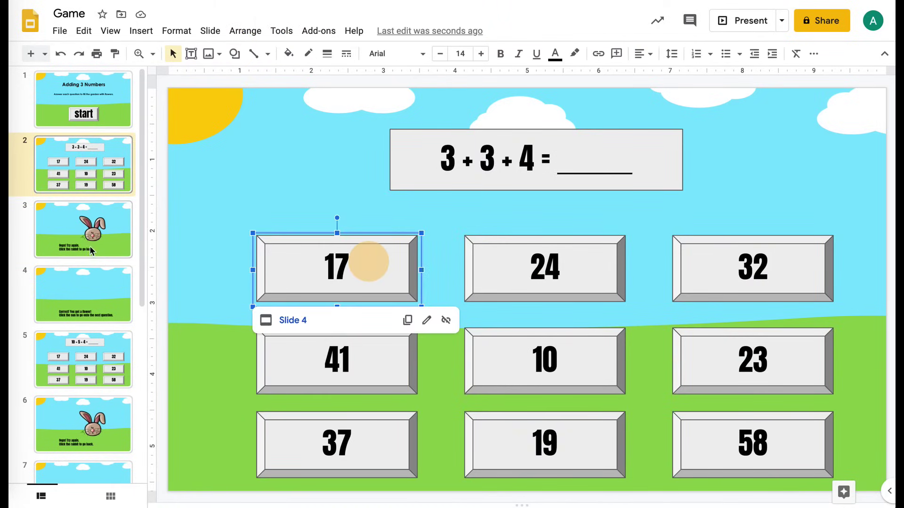
left_click(91, 249)
left_click(410, 256)
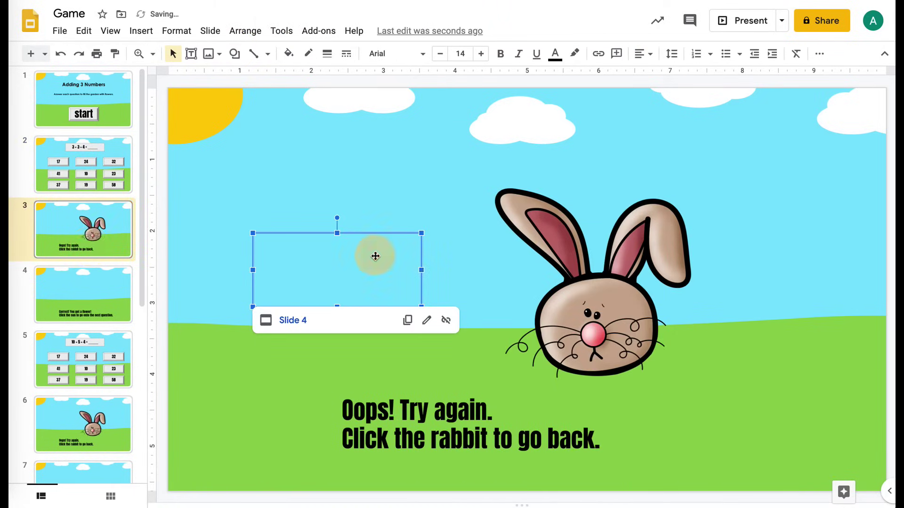
Stretch the clear link box over the rabbit and change its link from Slide 4 to Previous slide.
mouse_move(614, 207)
left_mouse_down()
mouse_move(629, 196)
mouse_move(618, 199)
left_mouse_up()
left_click_drag(582, 249, 592, 384)
left_click(669, 398)
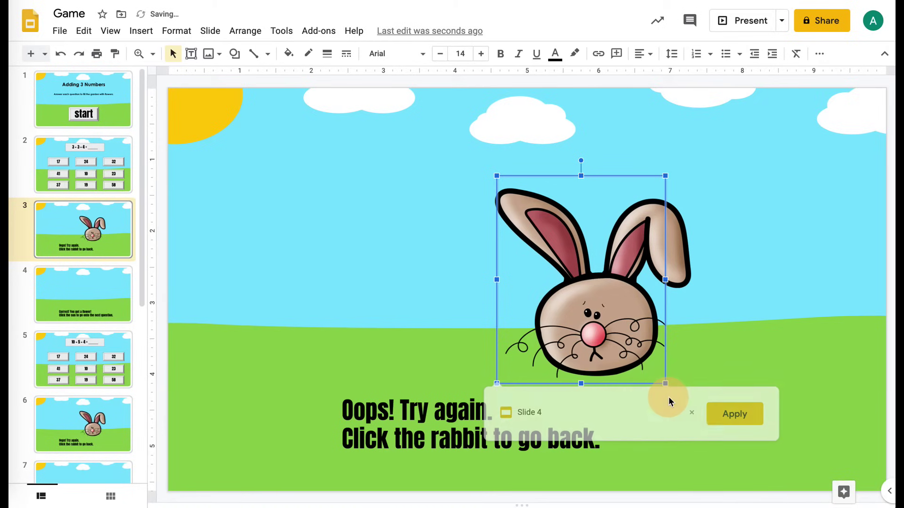
left_click(688, 414)
left_click(575, 440)
scroll(566, 460, "down", 1)
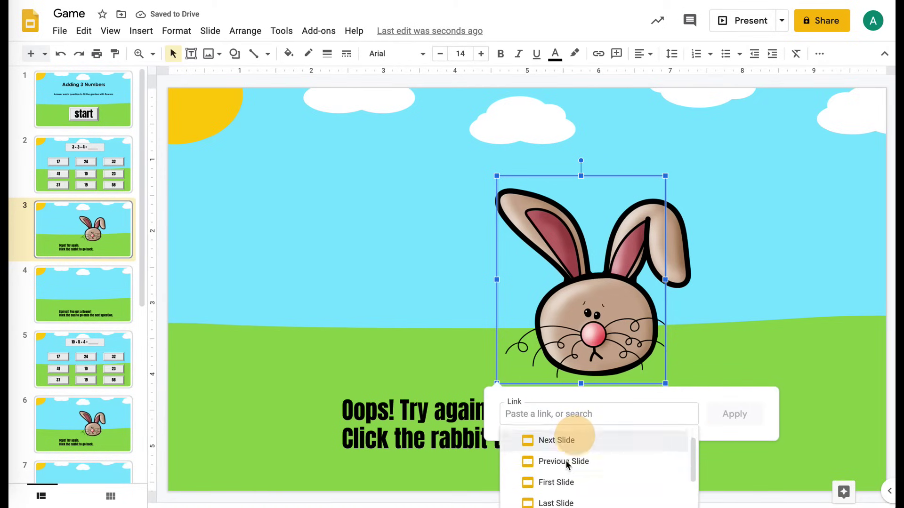
left_click(565, 461)
left_click(729, 413)
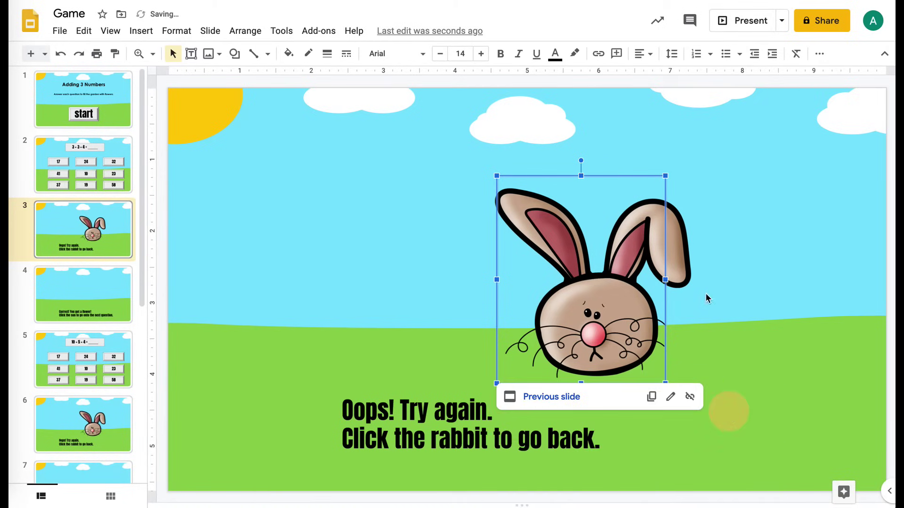
Widen the link box to cover the rabbit's ear, then go to Correct slide 4.
left_click_drag(665, 279, 697, 282)
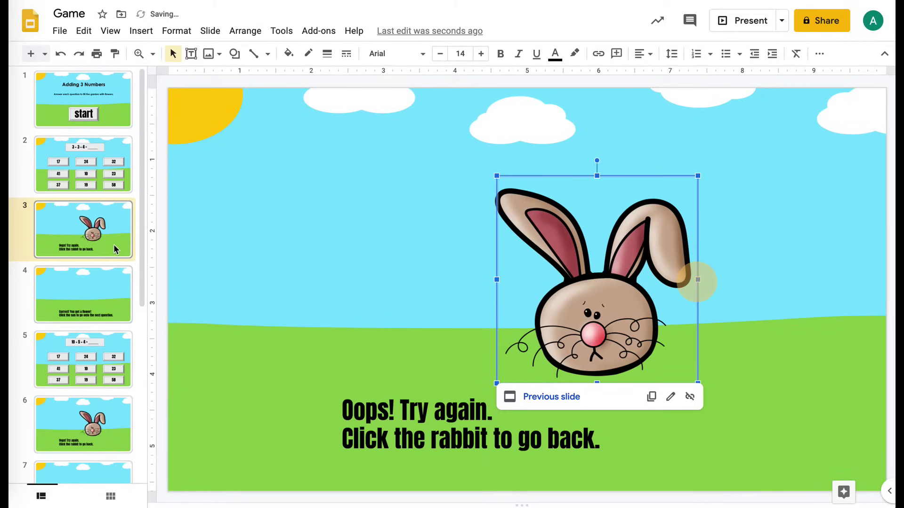
left_click(566, 278)
left_click(69, 302)
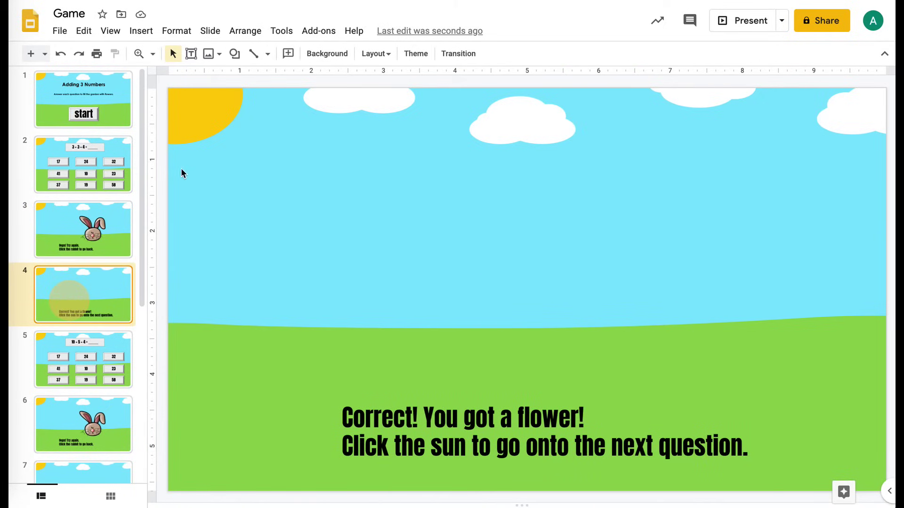
Paste the clear link box onto slide 4 and size it to cover the sun.
key("ctrl+v")
left_click(562, 265)
left_click_drag(279, 193, 234, 177)
left_click_drag(369, 294, 236, 149)
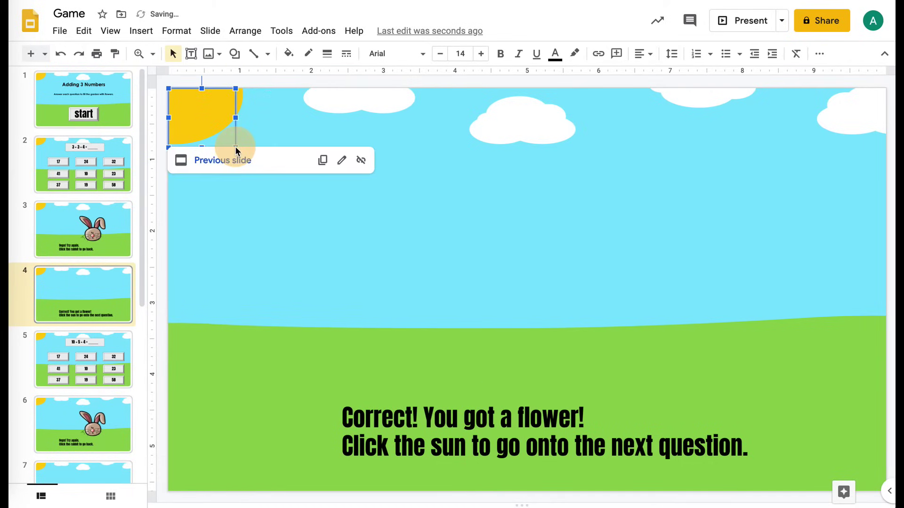
left_click_drag(239, 117, 245, 121)
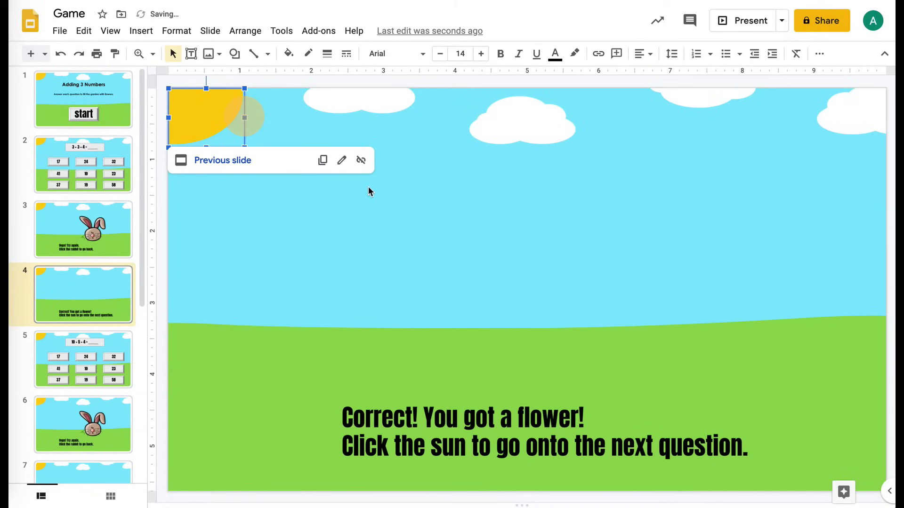
Change the sun box's link from Previous slide to Next slide.
left_click(342, 160)
left_click(365, 175)
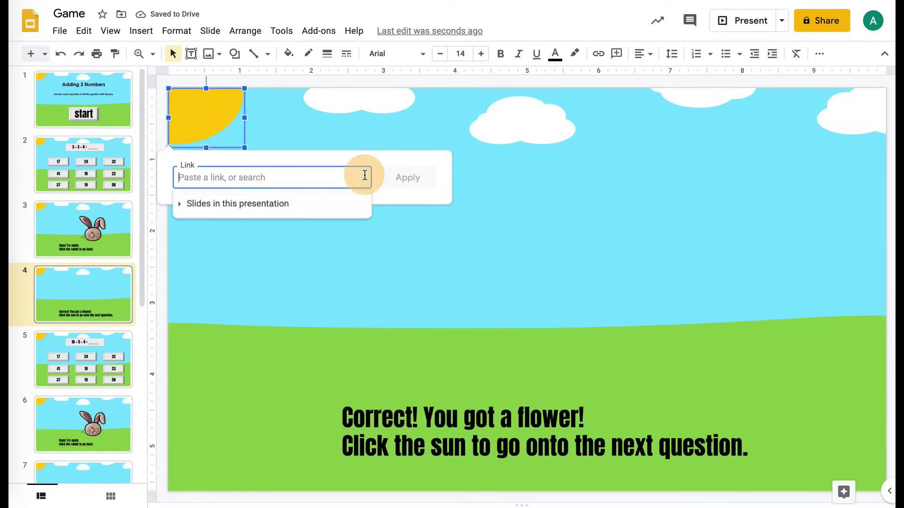
left_click(301, 211)
left_click(259, 227)
left_click(413, 178)
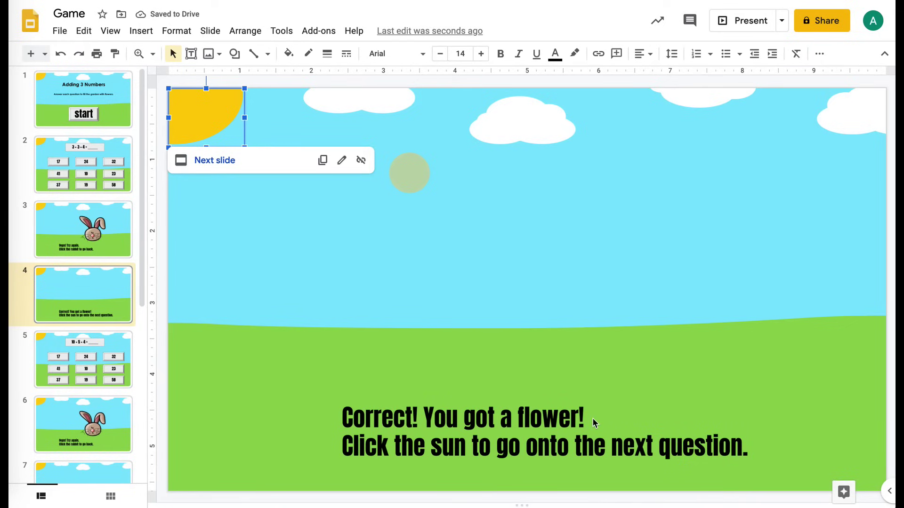
left_click(441, 302)
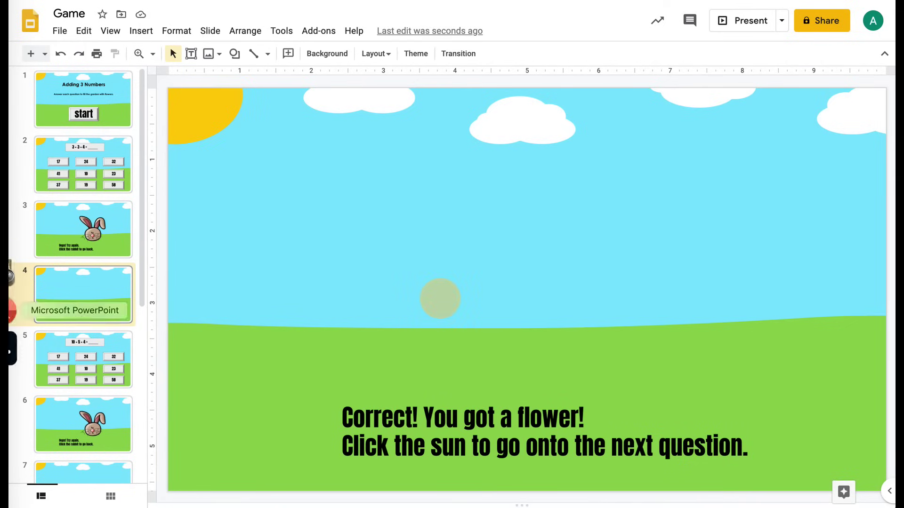
Shrink the flower picture on slide 4 and move it up-left, away from the message text.
left_click(10, 19)
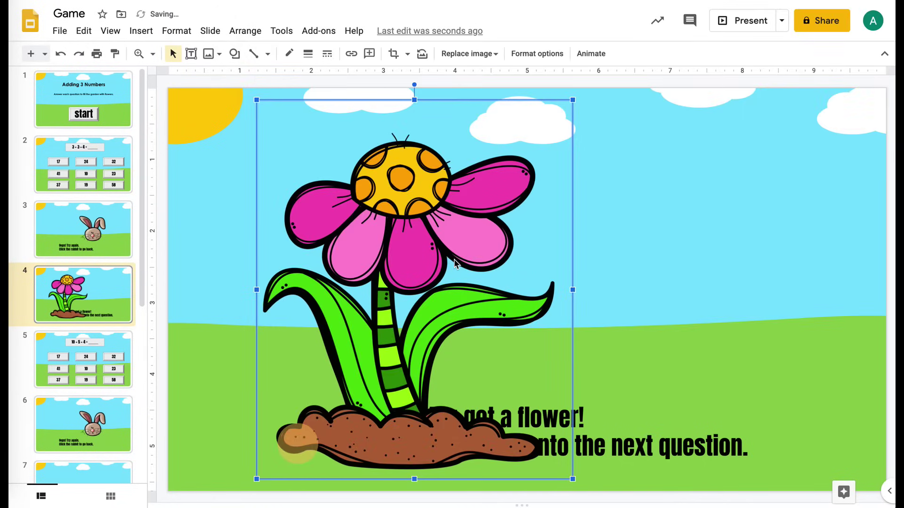
left_click_drag(572, 100, 390, 357)
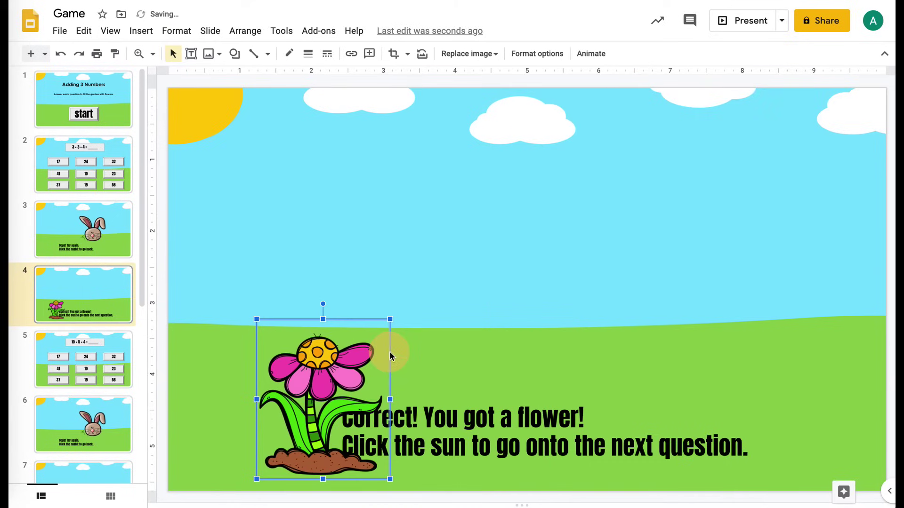
left_click_drag(318, 394, 255, 283)
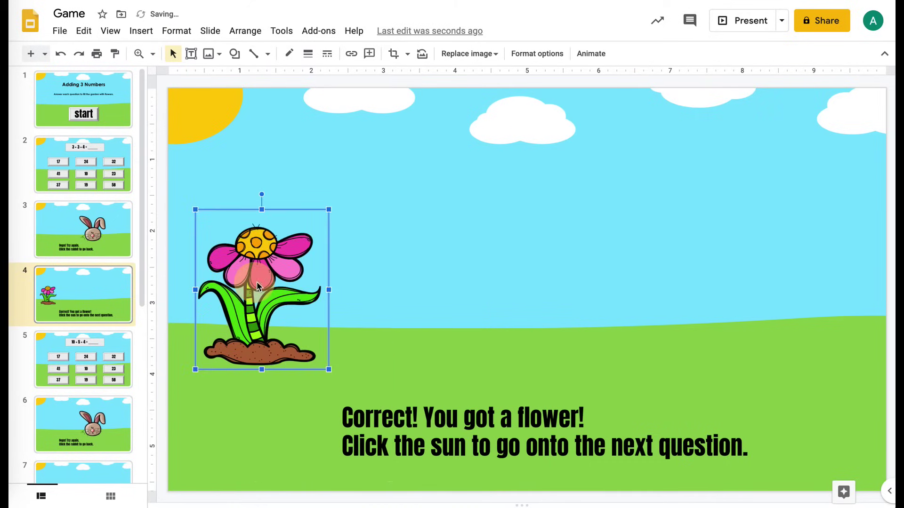
left_click(330, 213)
left_click_drag(329, 212, 297, 251)
left_click_drag(254, 322, 239, 287)
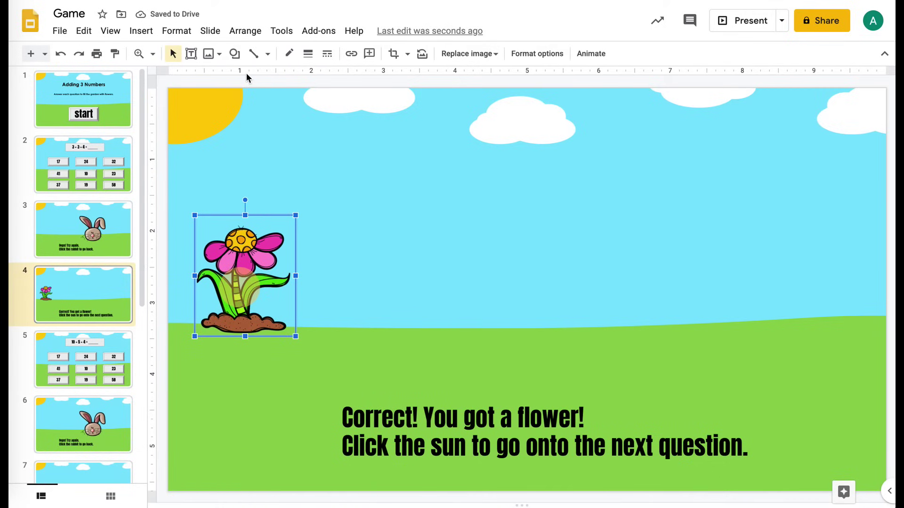
left_click(246, 269)
left_click_drag(245, 268, 240, 271)
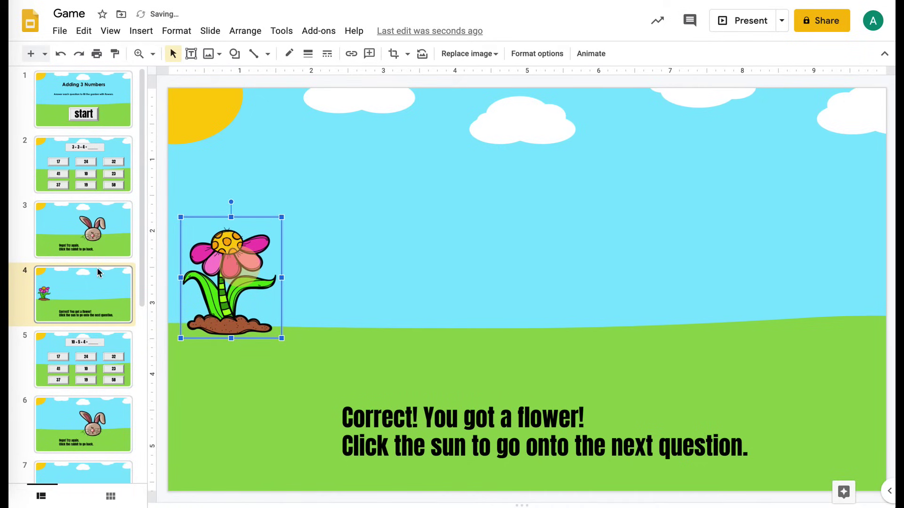
left_click(210, 30)
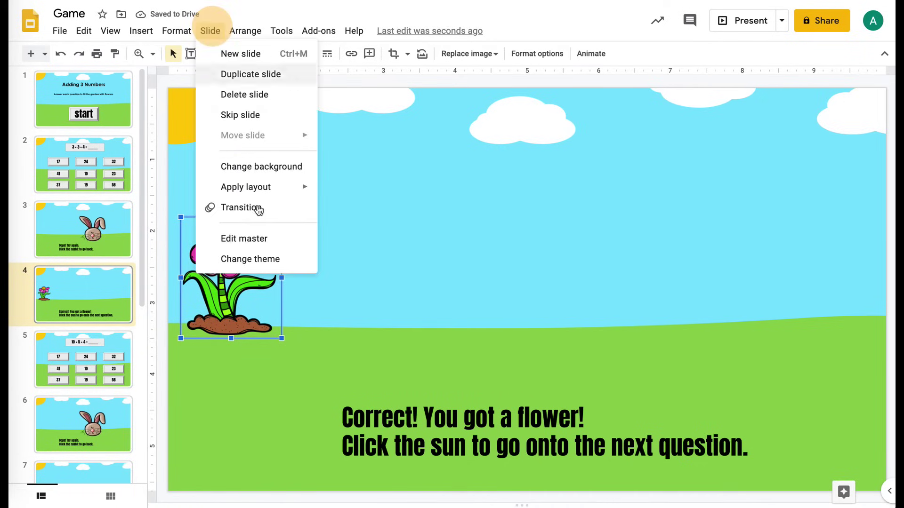
Give the flower a Zoom in animation starting After previous, and preview it.
mouse_move(177, 38)
left_click(208, 37)
left_click(210, 35)
left_click(210, 34)
left_click(241, 210)
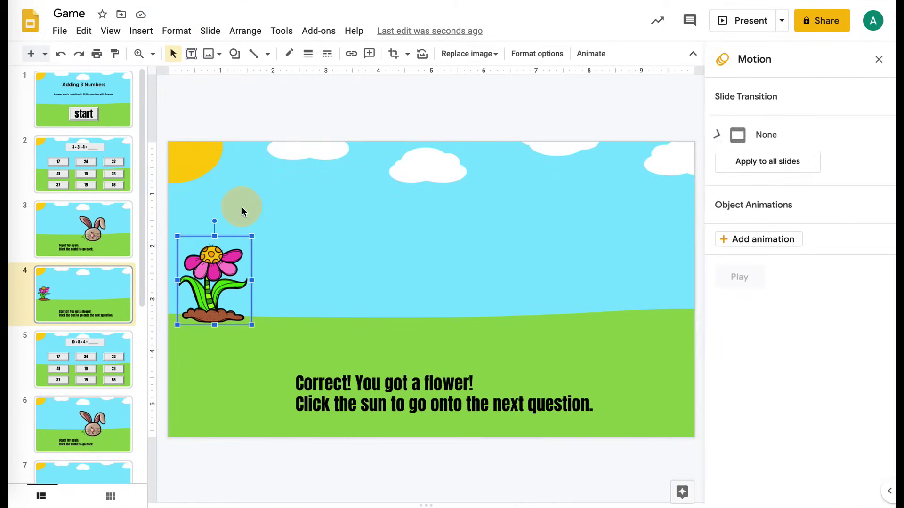
left_click(746, 292)
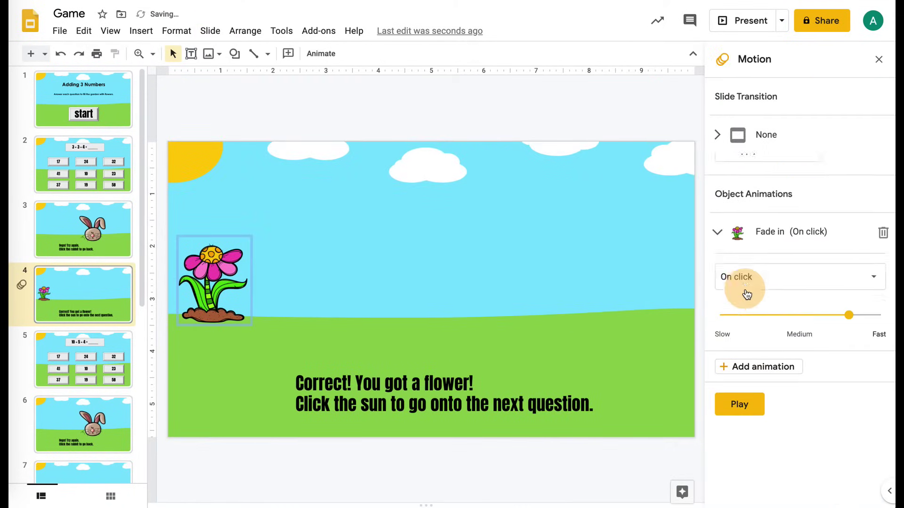
left_click(778, 252)
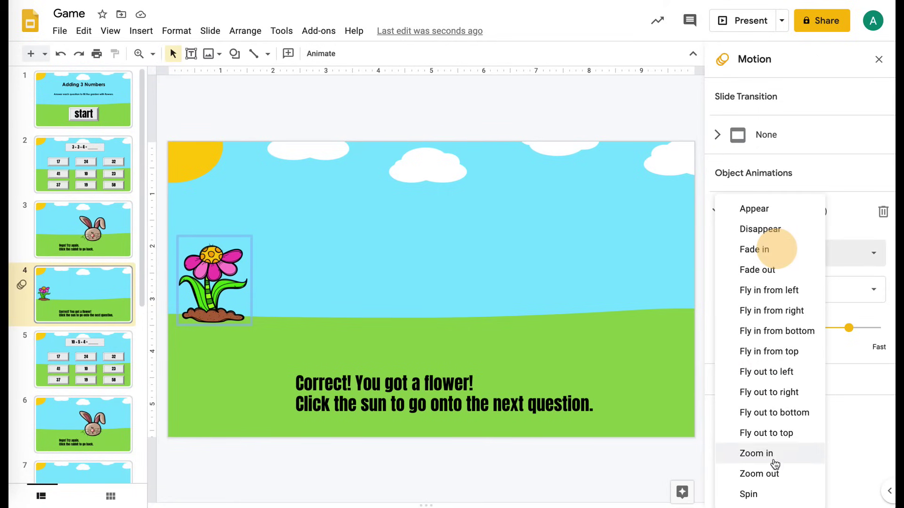
left_click(774, 462)
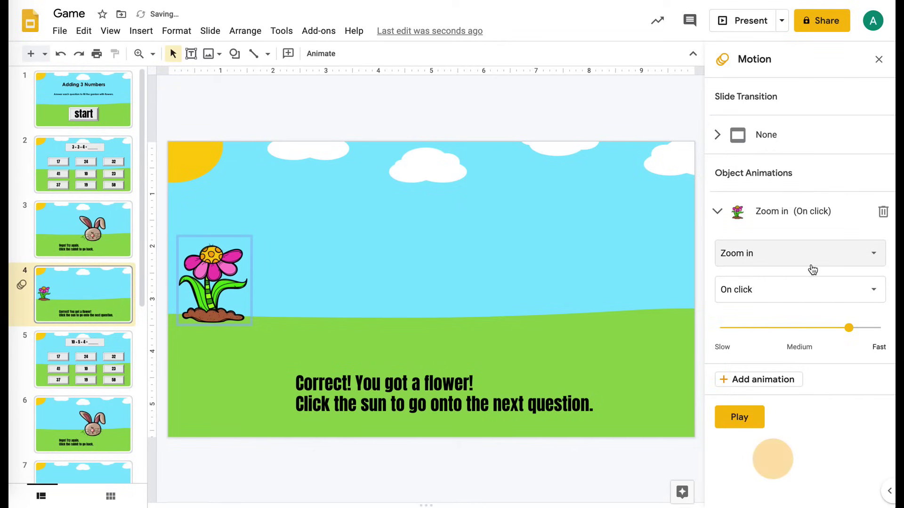
left_click(814, 291)
left_click(775, 338)
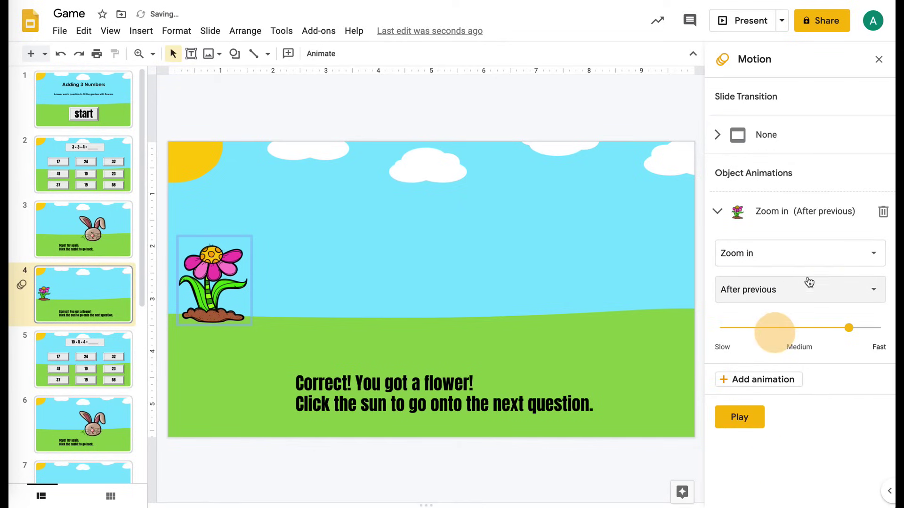
left_click(737, 420)
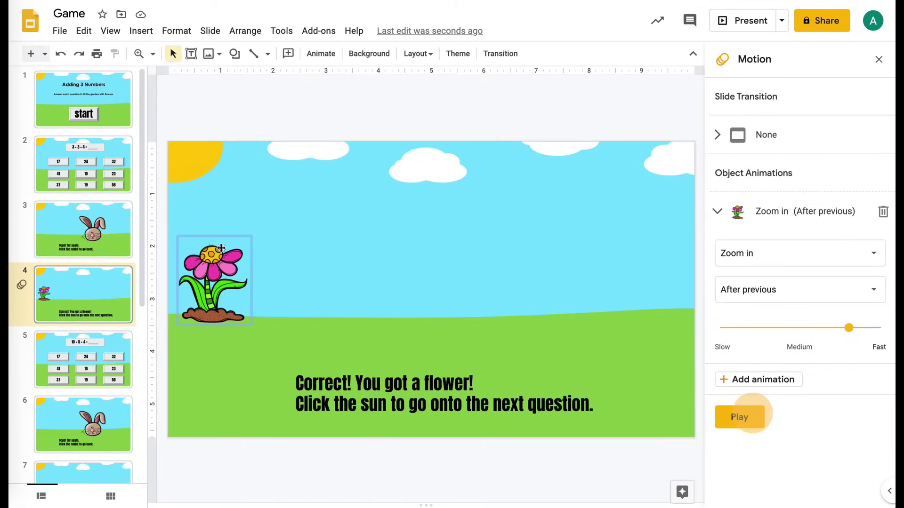
Move the flower slightly lower, preview the animation again, and close the Motion panel.
left_click(219, 287)
left_click_drag(219, 287, 219, 312)
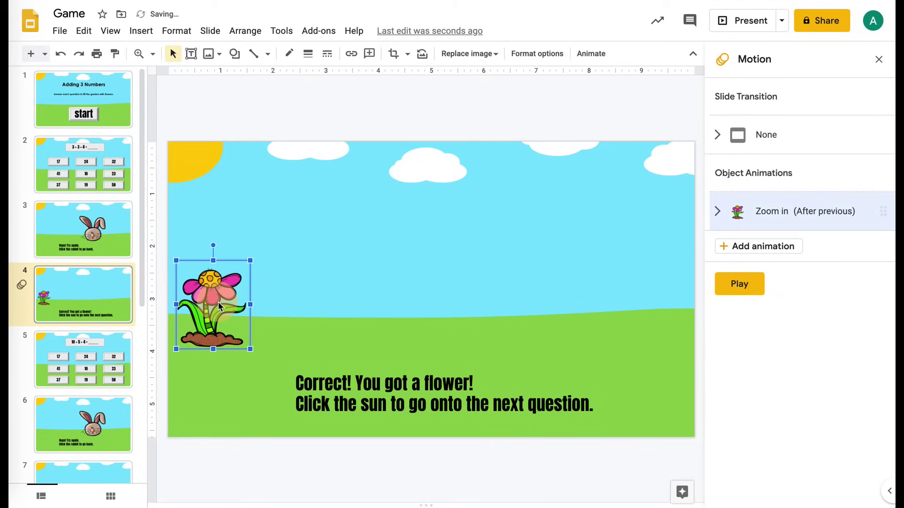
left_click(740, 282)
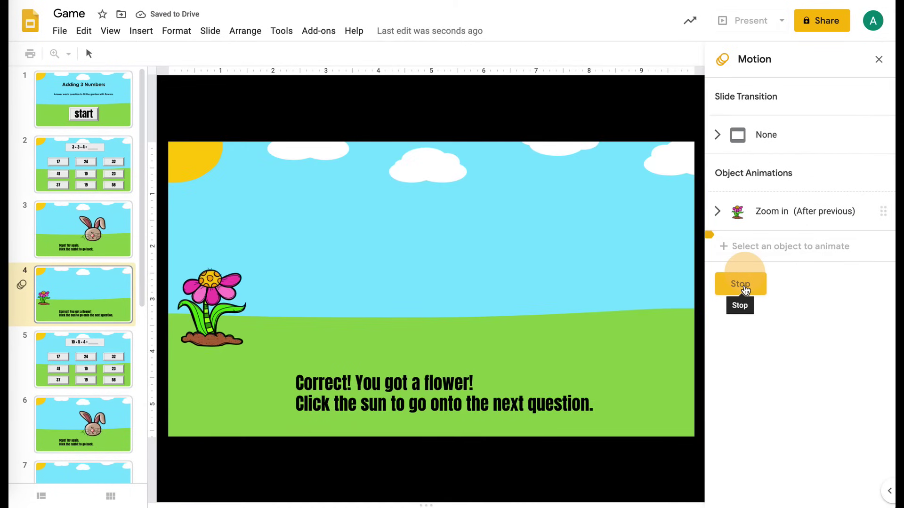
left_click(91, 285)
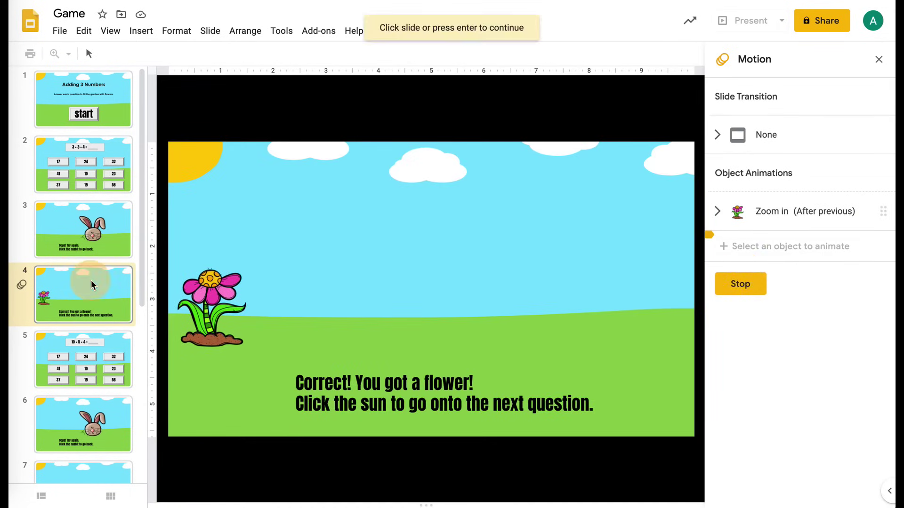
left_click(109, 357)
left_click(108, 166)
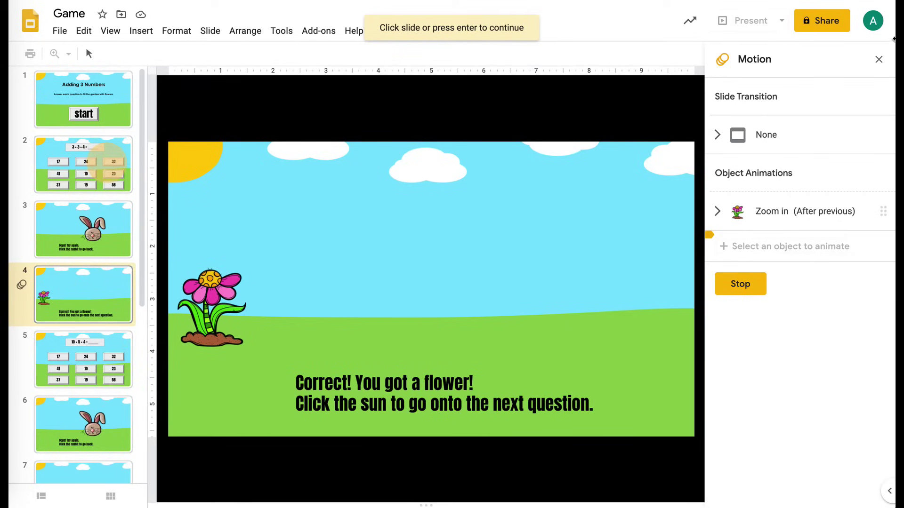
left_click(878, 59)
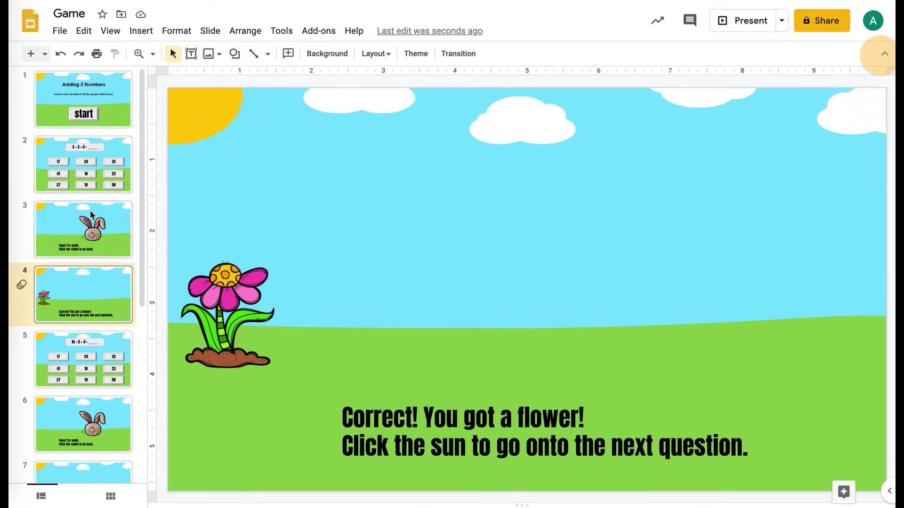
Select all nine answer boxes on slide 2, from 17 through 58.
left_click(85, 150)
left_click(343, 262)
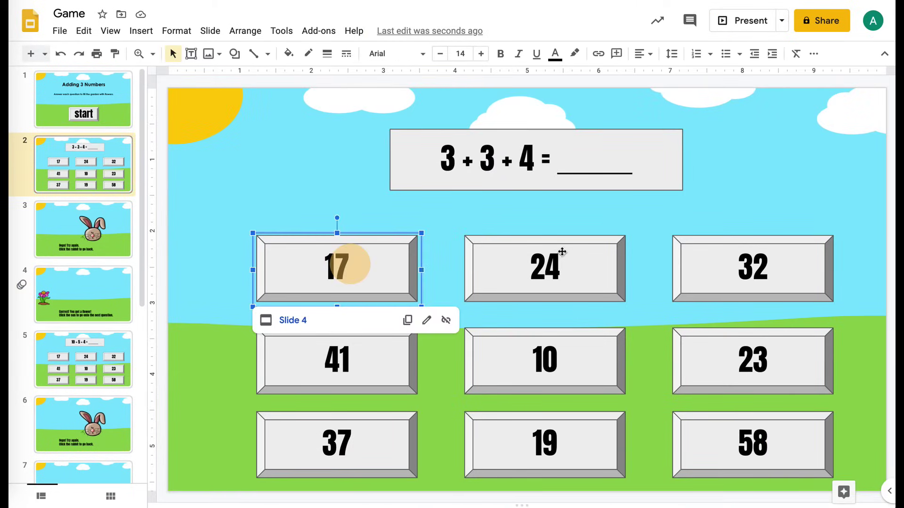
left_click(550, 259, "shift")
left_click(702, 272, "shift")
left_click(703, 356, "shift")
left_click(521, 362, "shift")
left_click(372, 367, "shift")
left_click(376, 436, "shift")
left_click(514, 438, "shift")
left_click(698, 447, "shift")
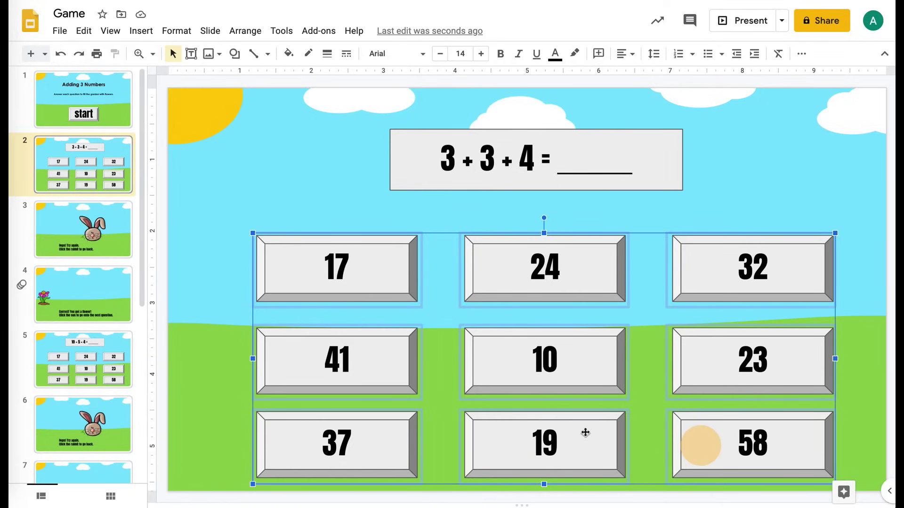
Paste the answer boxes onto slide 5 and relink the 17 box from Slide 4 to Next slide.
left_click(115, 345)
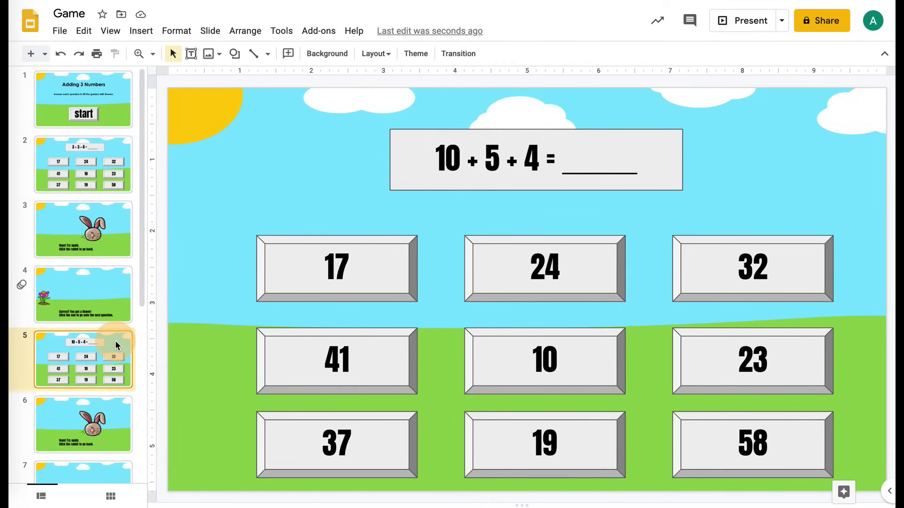
key("ctrl+v")
left_click(217, 290)
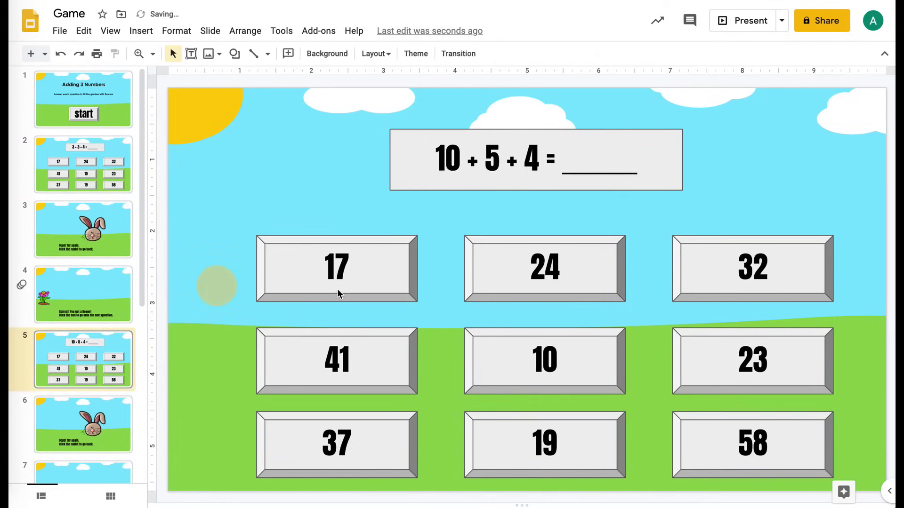
left_click(337, 289)
left_click(425, 322)
left_click(448, 336)
left_click(373, 363)
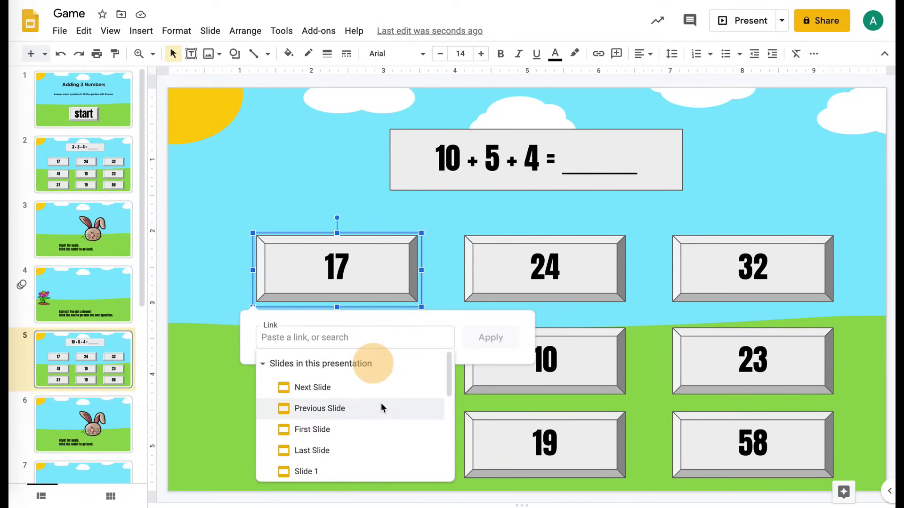
left_click(377, 386)
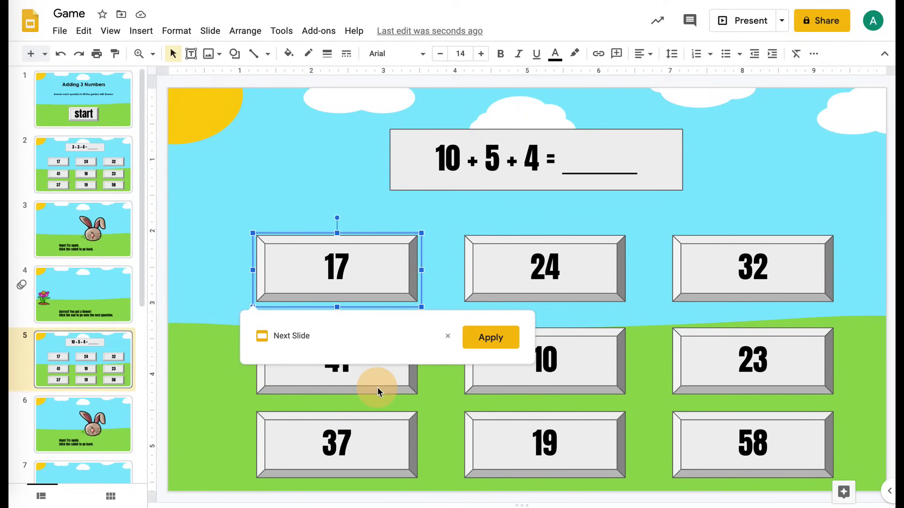
left_click(478, 337)
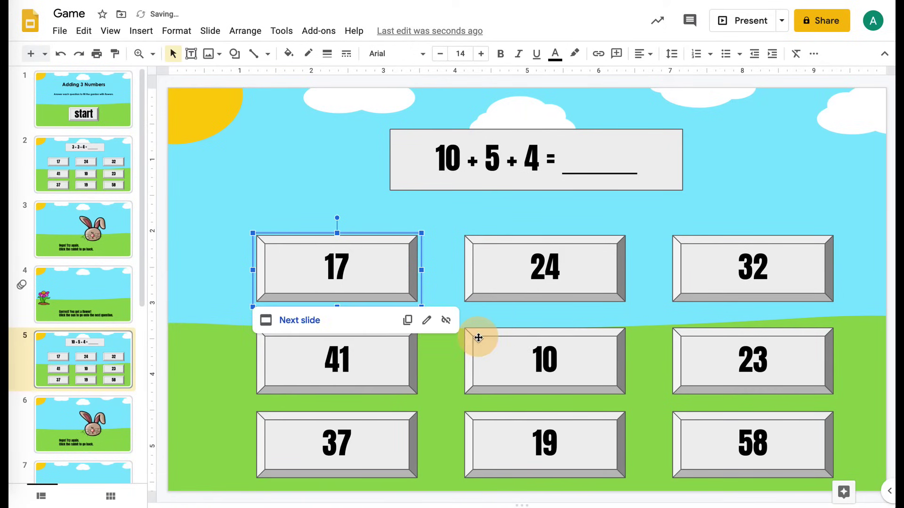
Remove the old Slide 3 link from the 19 answer box.
left_click(535, 443)
left_click(630, 494)
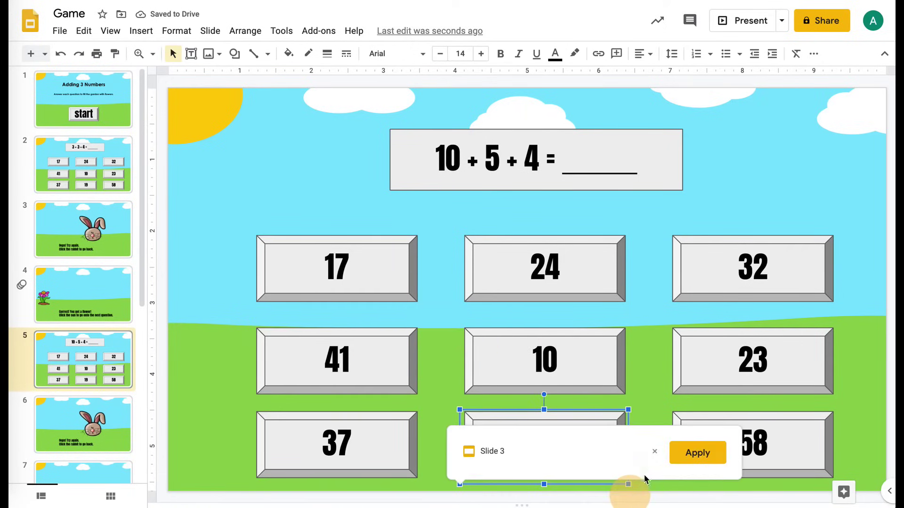
left_click(655, 453)
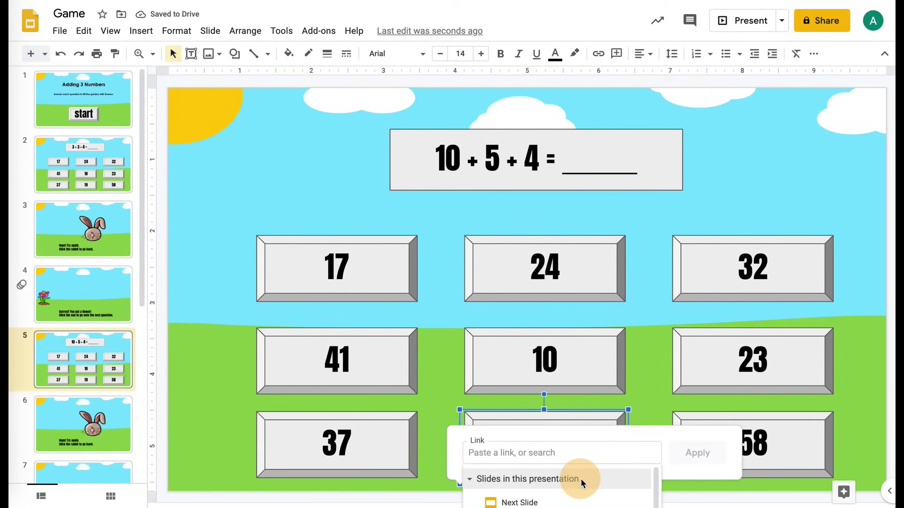
scroll(580, 478, "down", 5)
scroll(574, 493, "down", 1)
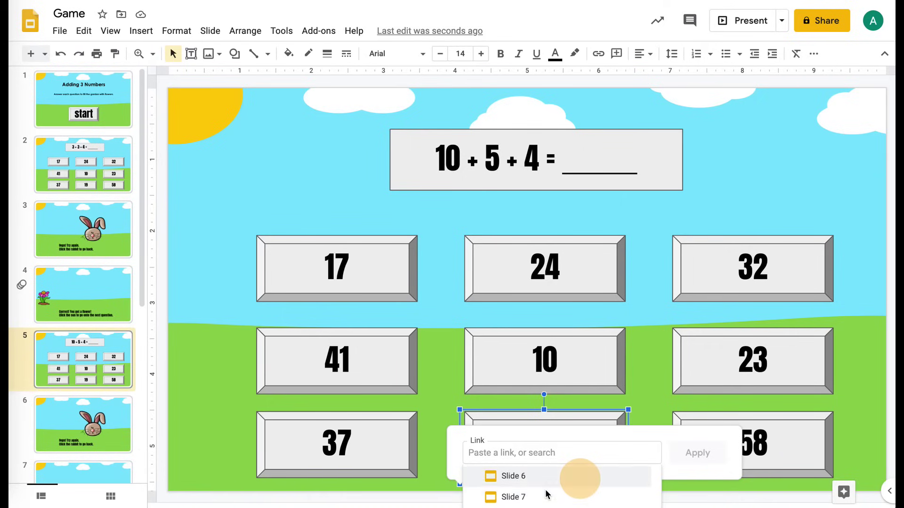